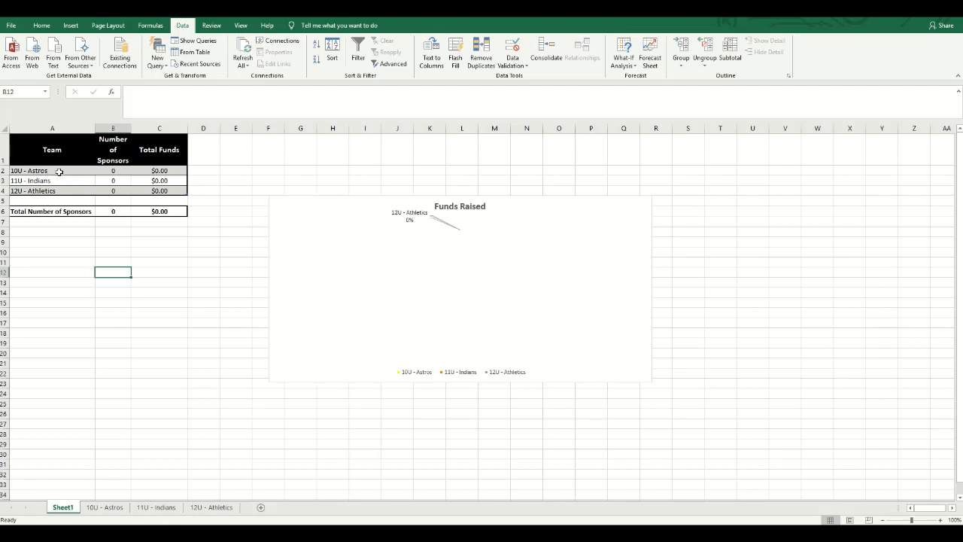
Step: Examine the Sheet1 summary: the three team names, the linked formulas in B2 and C2, and the totals row A6:C6
{"action": "left_click", "coordinate": [59, 181]}
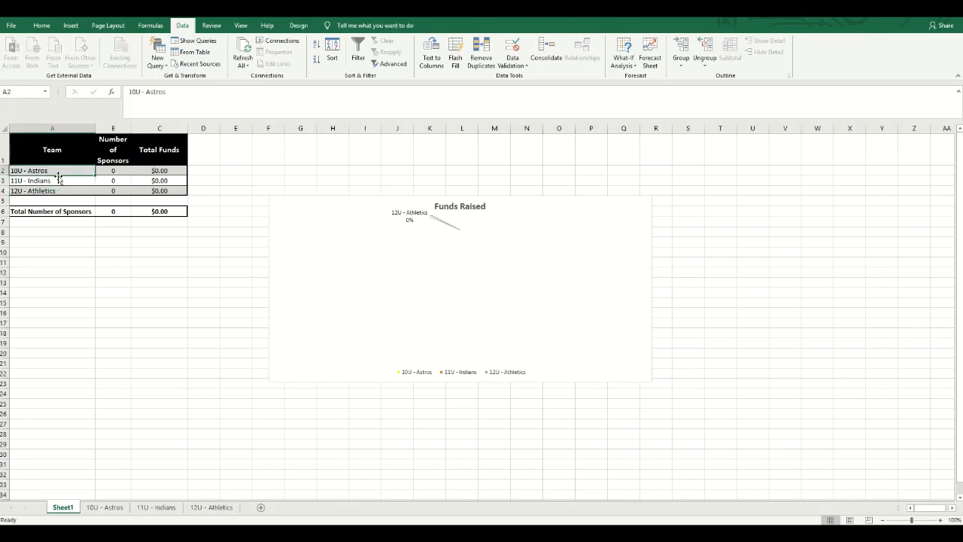
{"action": "left_click", "coordinate": [59, 191]}
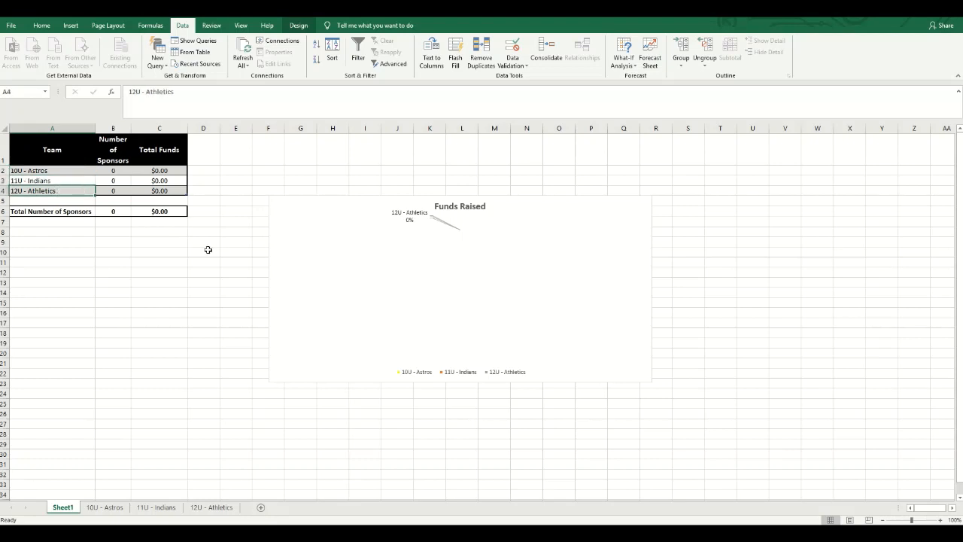
{"action": "left_click", "coordinate": [123, 171]}
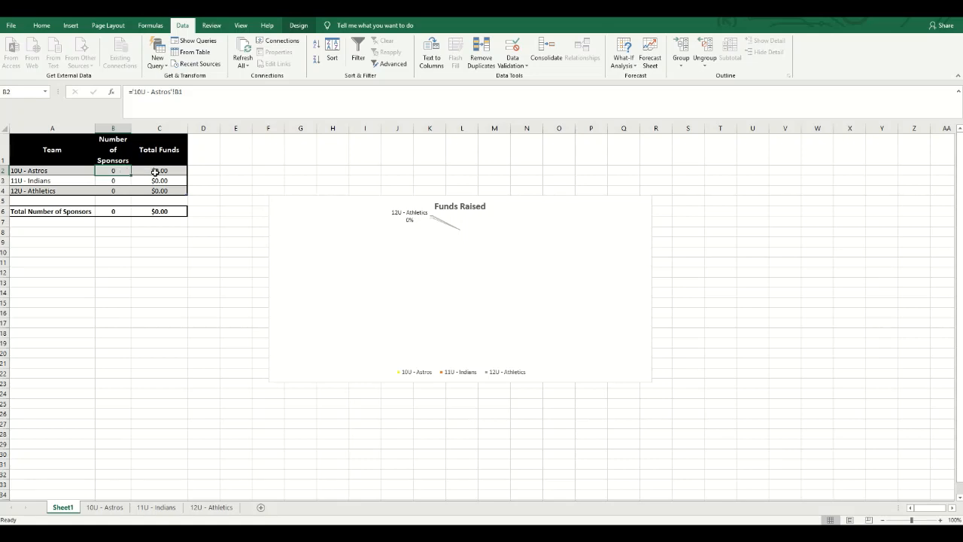
{"action": "left_click", "coordinate": [158, 171]}
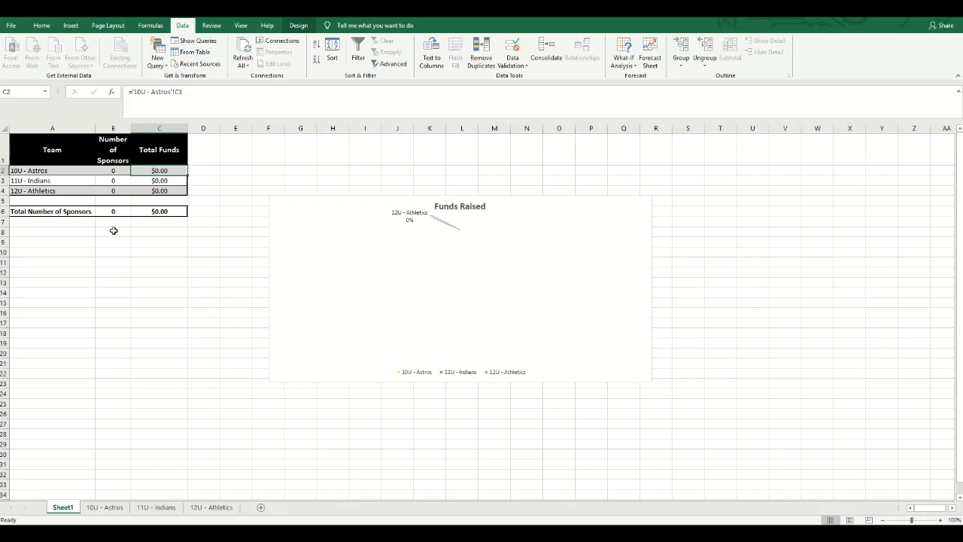
{"action": "left_click", "coordinate": [62, 211]}
{"action": "left_click_drag", "start_coordinate": [63, 211], "coordinate": [155, 211]}
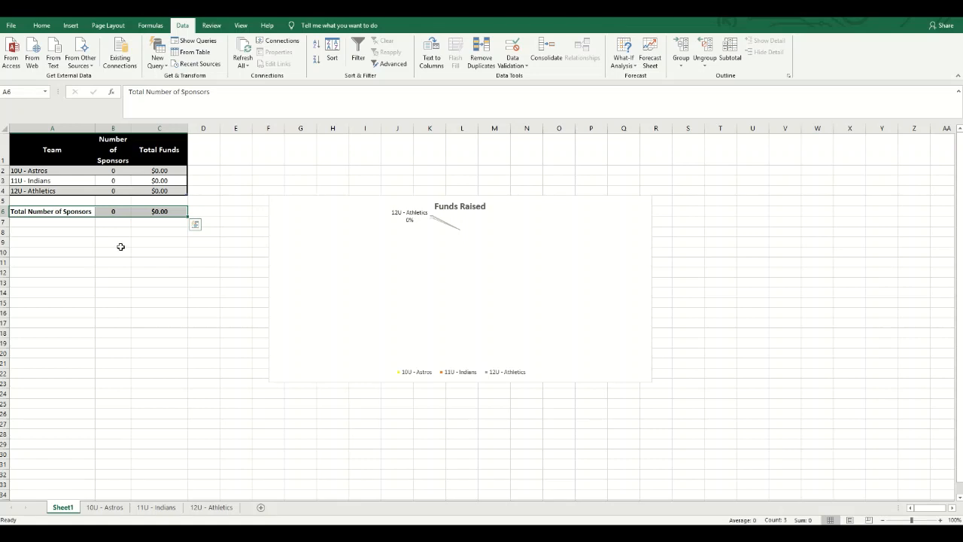
{"action": "left_click", "coordinate": [122, 313]}
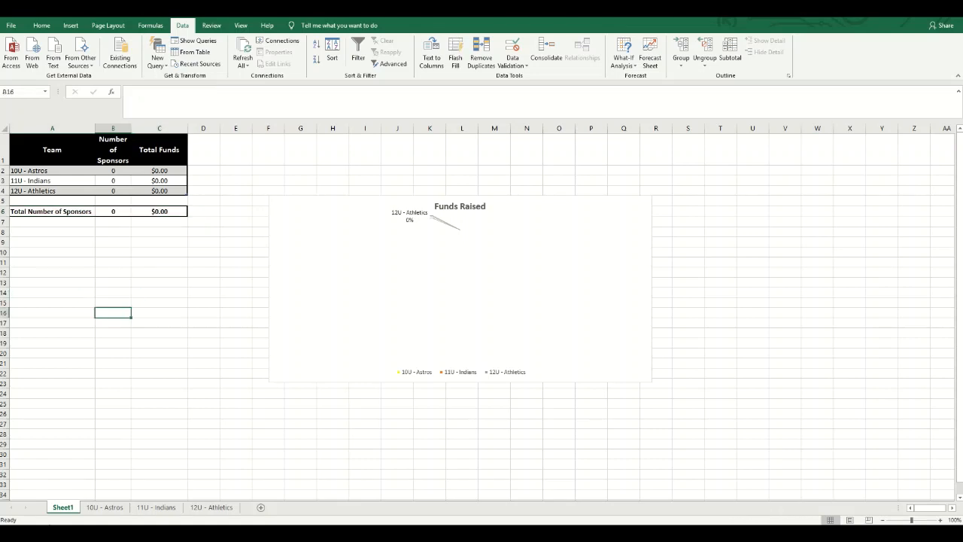
Step: Look through the 10U - Astros, 11U - Indians and 12U - Athletics sheets and their team rosters, ending on 10U - Astros
{"action": "left_click", "coordinate": [104, 510]}
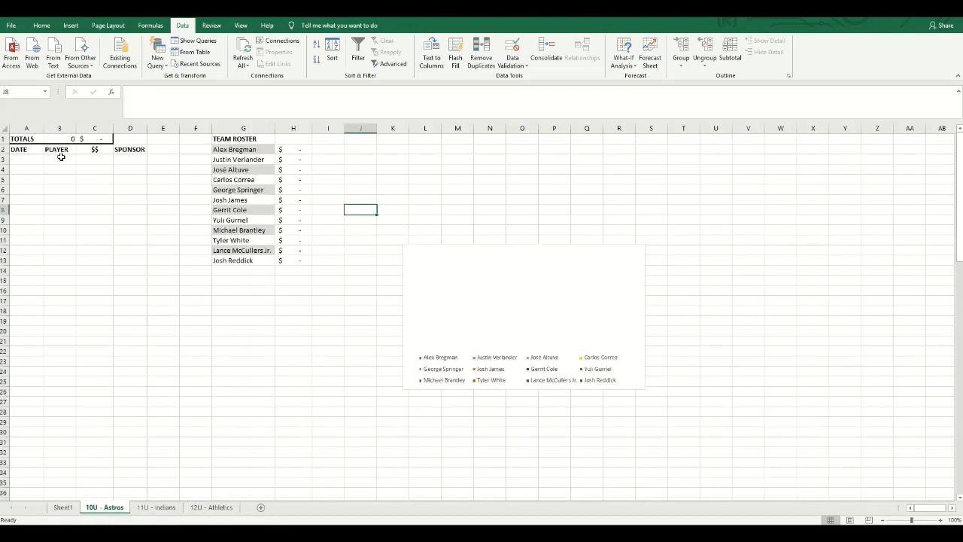
{"action": "left_click_drag", "start_coordinate": [252, 148], "coordinate": [248, 260]}
{"action": "left_click", "coordinate": [234, 314]}
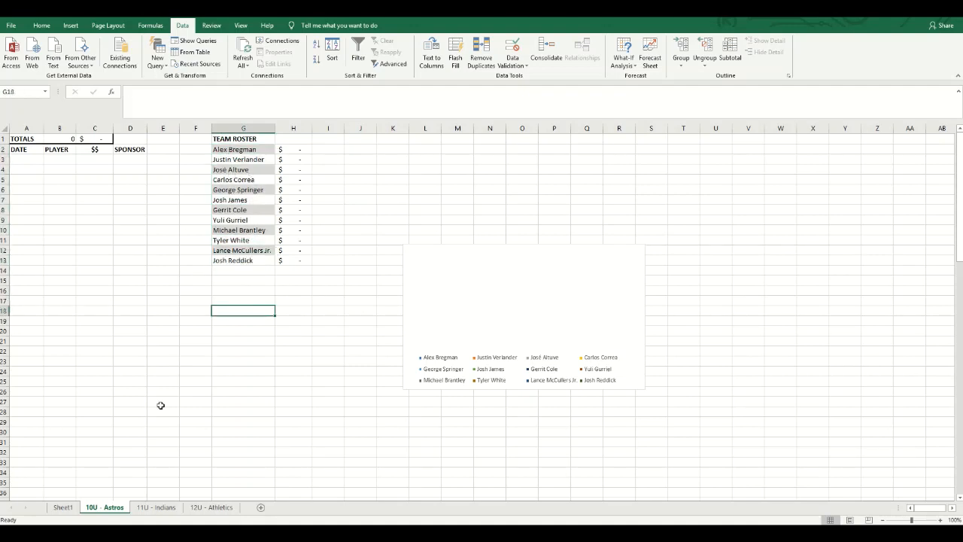
{"action": "left_click", "coordinate": [156, 507]}
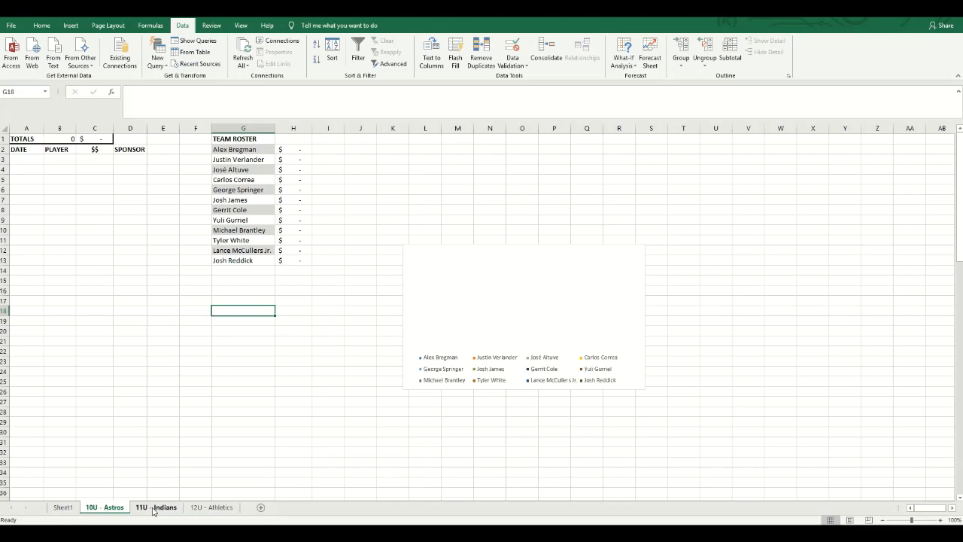
{"action": "left_click", "coordinate": [214, 507]}
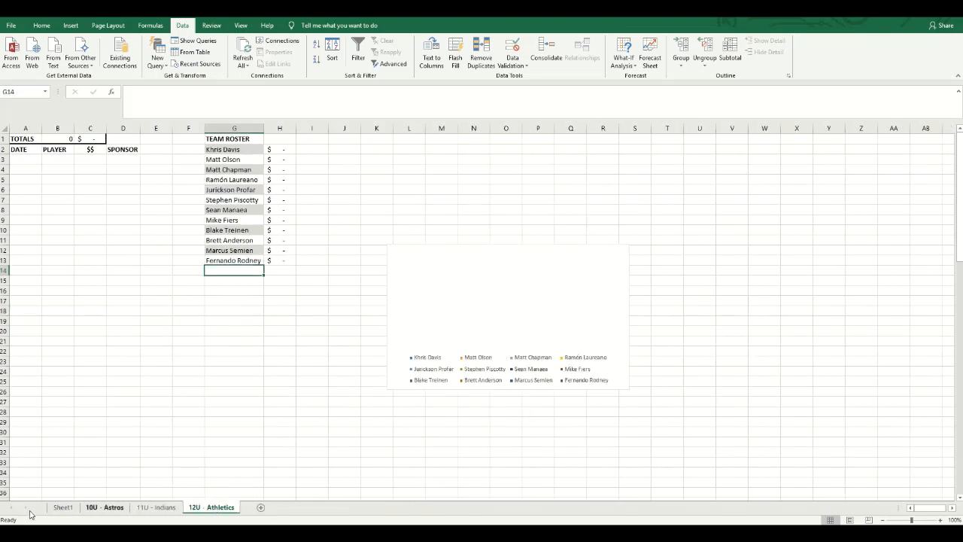
{"action": "left_click", "coordinate": [114, 507]}
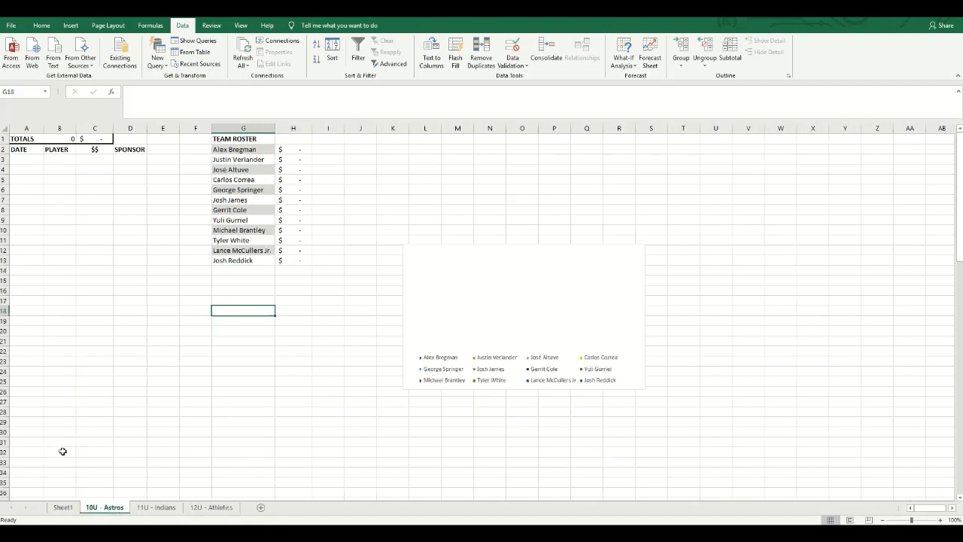
Step: Inspect the Total Funds formulas in C2 and C3 on Sheet1
{"action": "left_click", "coordinate": [63, 507]}
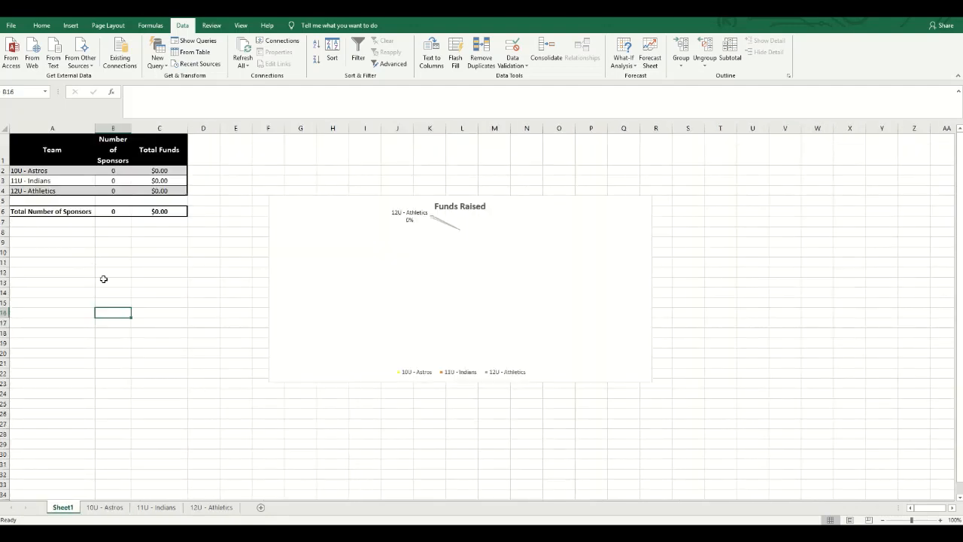
{"action": "left_click", "coordinate": [158, 171]}
{"action": "left_click", "coordinate": [158, 180]}
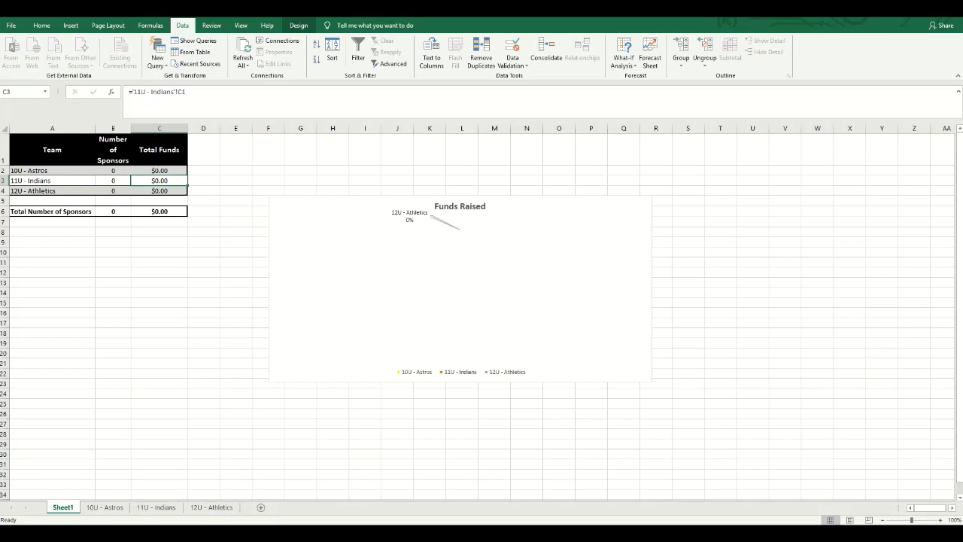
Step: Review the DATE to SPONSOR headers in A2:D2 and the TOTALS row on the 10U - Astros sheet
{"action": "left_click", "coordinate": [104, 509]}
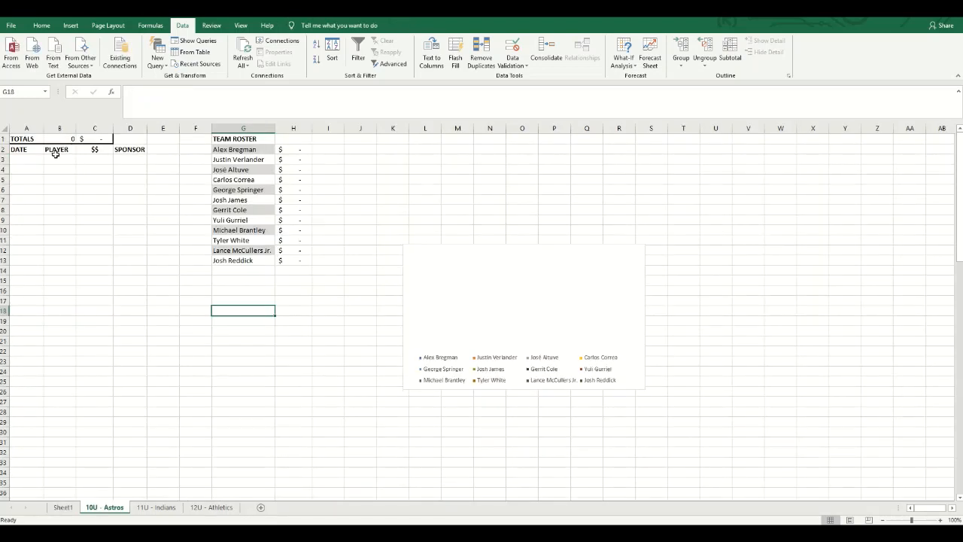
{"action": "left_click_drag", "start_coordinate": [34, 149], "coordinate": [109, 151]}
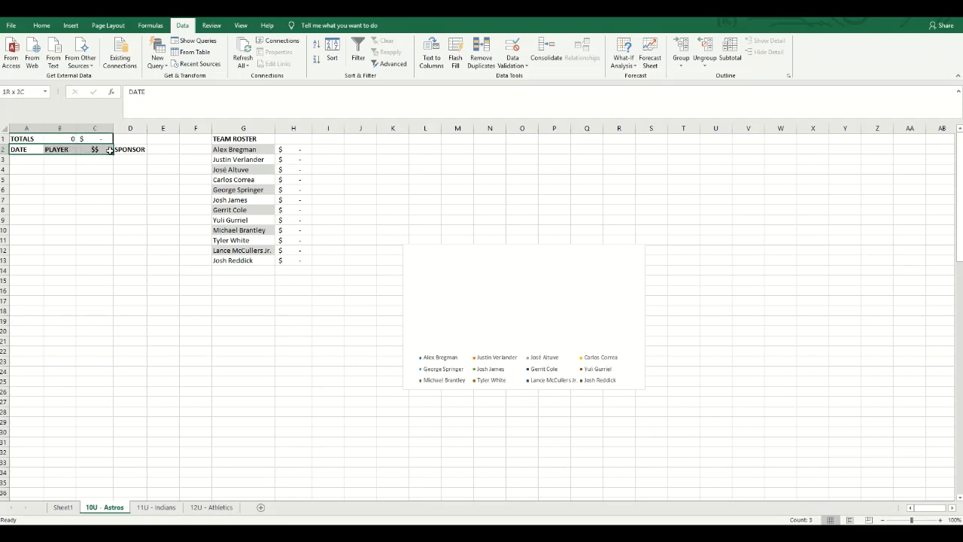
{"action": "left_click_drag", "start_coordinate": [109, 150], "coordinate": [125, 149]}
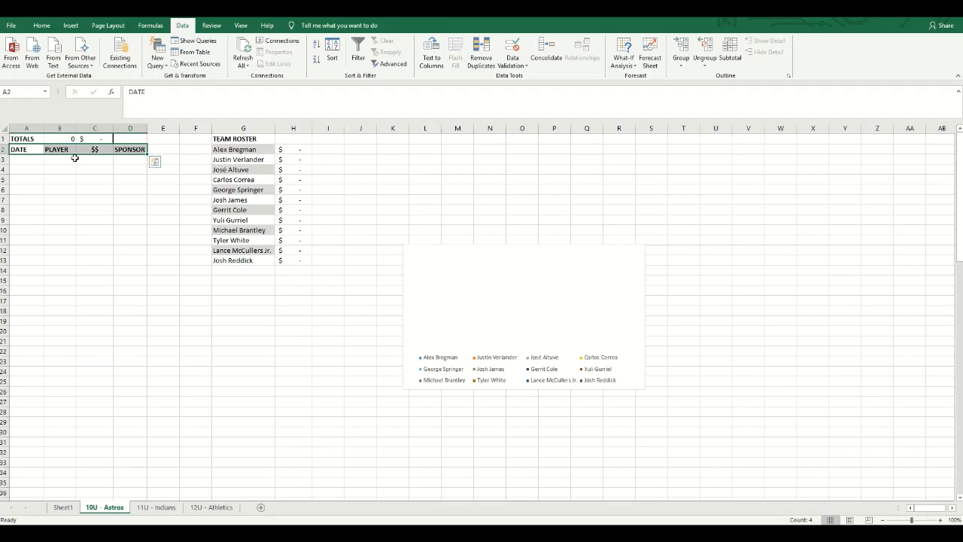
{"action": "left_click", "coordinate": [34, 138]}
{"action": "left_click_drag", "start_coordinate": [34, 138], "coordinate": [73, 140]}
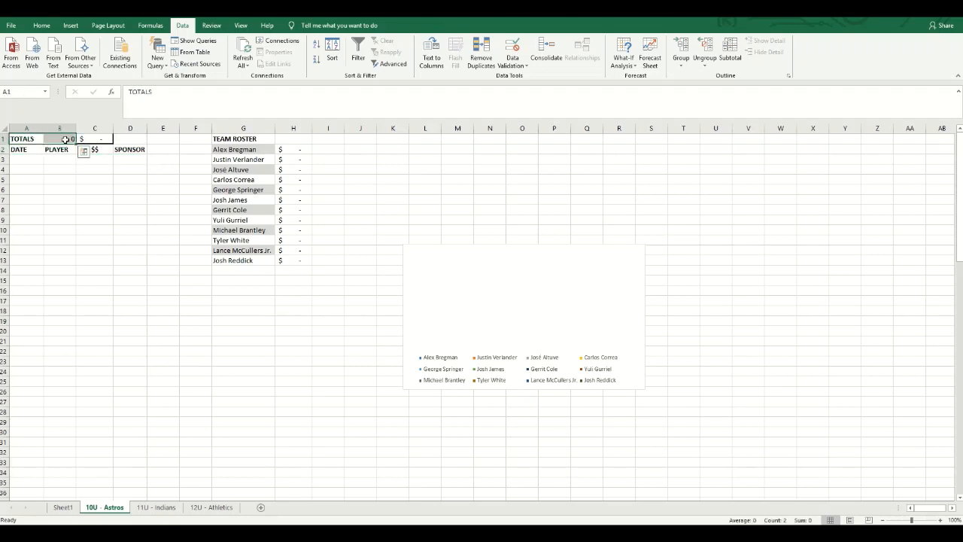
{"action": "left_click", "coordinate": [100, 167]}
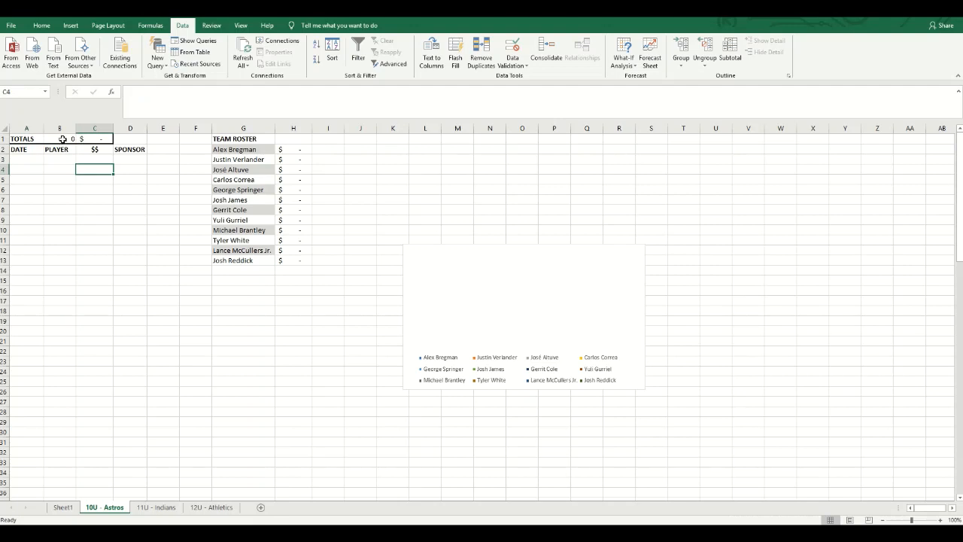
Step: Inspect the totals formulas in B1 and C1 and the player and dollar ranges below that feed them
{"action": "left_click", "coordinate": [63, 141]}
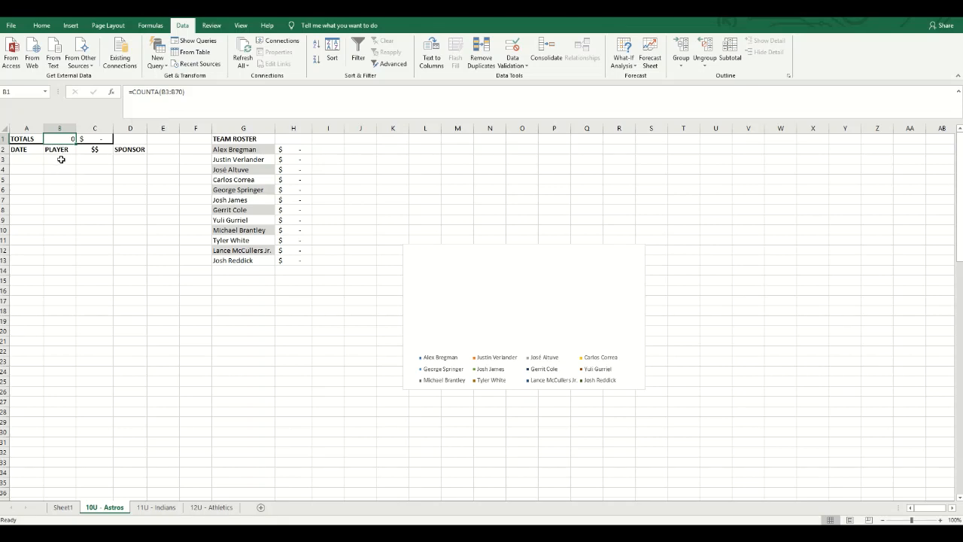
{"action": "left_click_drag", "start_coordinate": [61, 159], "coordinate": [55, 286]}
{"action": "left_click", "coordinate": [91, 248]}
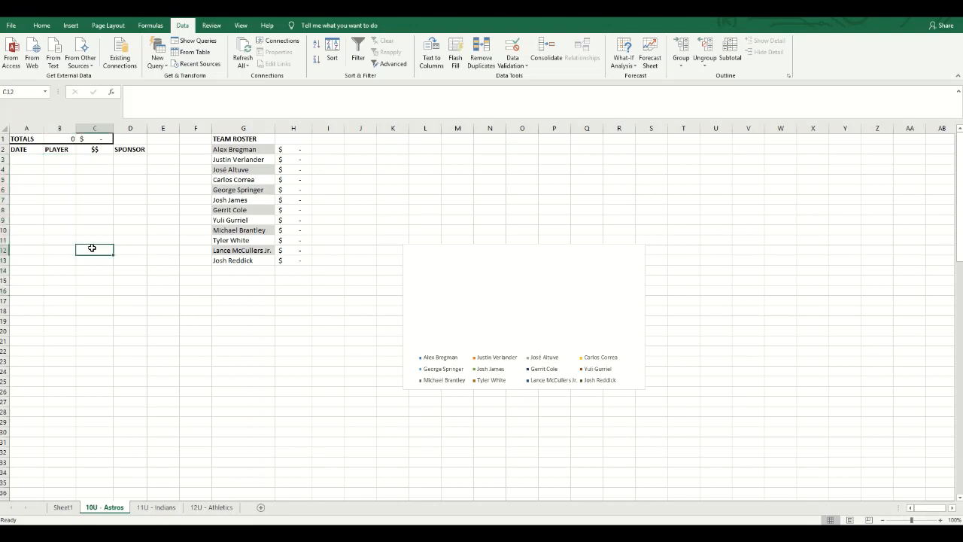
{"action": "left_click", "coordinate": [97, 139]}
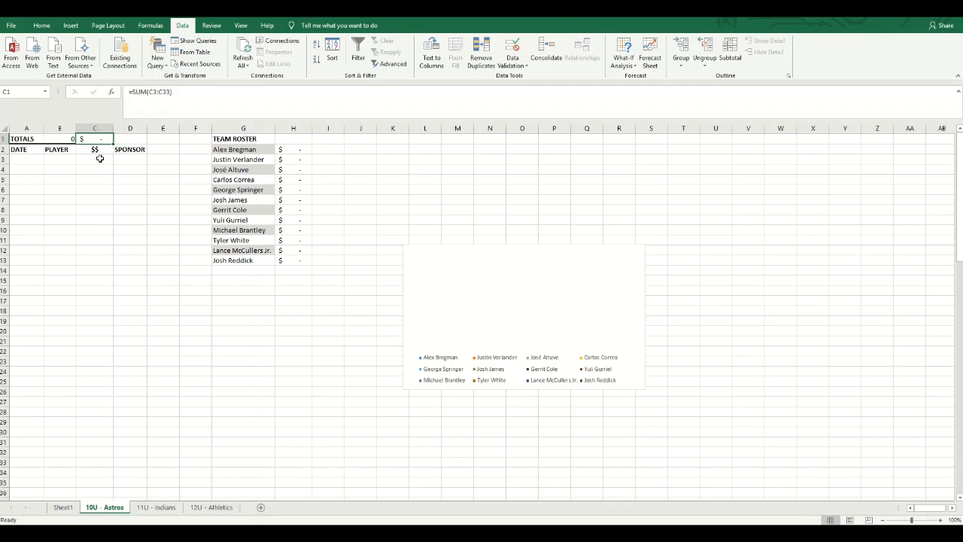
{"action": "left_click_drag", "start_coordinate": [99, 158], "coordinate": [93, 258]}
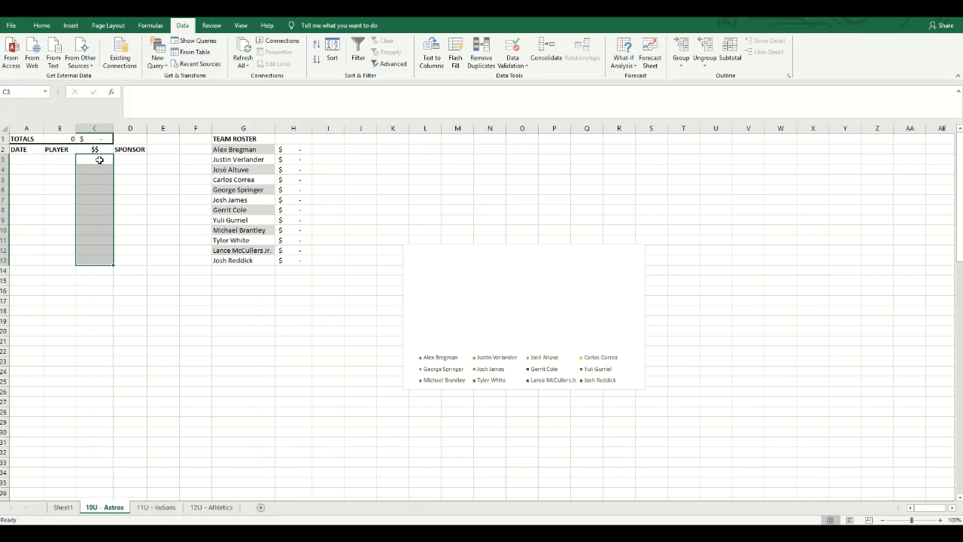
Step: Examine the player choices in B3, the roster names in G2:G13 and the chart built on the roster
{"action": "left_click", "coordinate": [68, 158]}
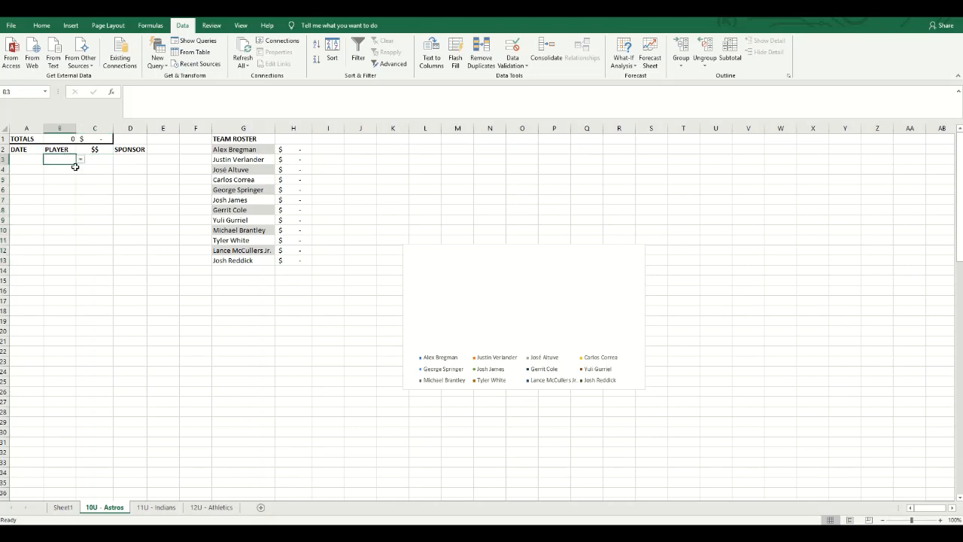
{"action": "left_click", "coordinate": [80, 160]}
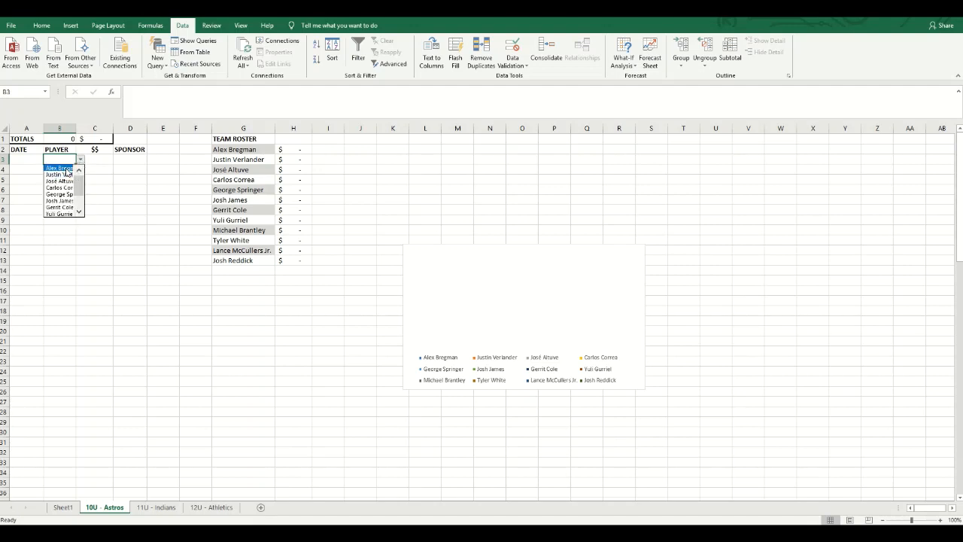
{"action": "left_click", "coordinate": [241, 152]}
{"action": "left_click_drag", "start_coordinate": [240, 153], "coordinate": [242, 260]}
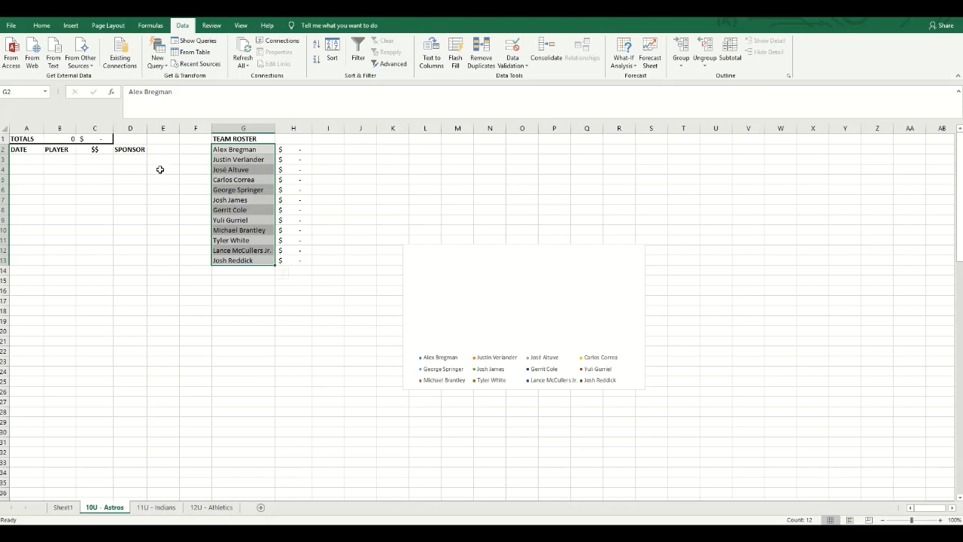
{"action": "left_click", "coordinate": [505, 322]}
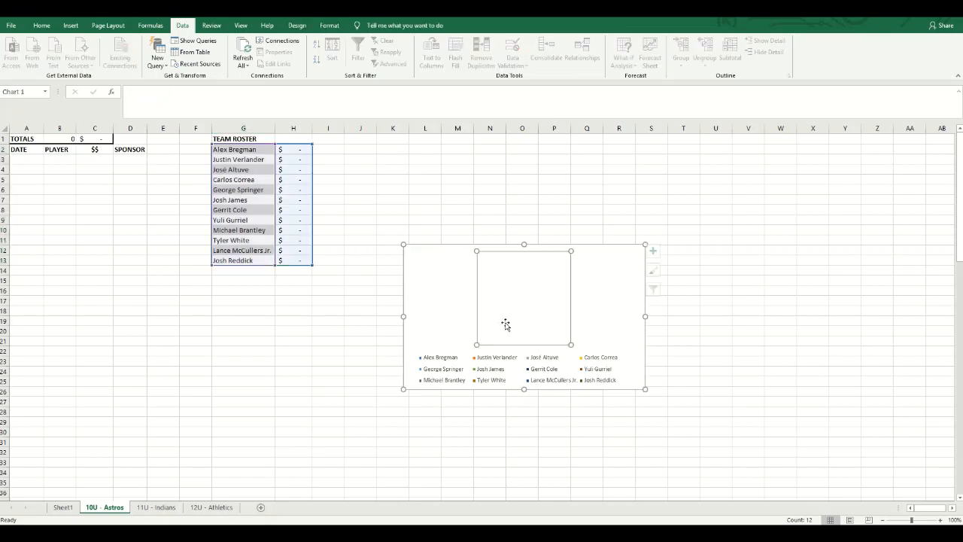
{"action": "left_click", "coordinate": [583, 313]}
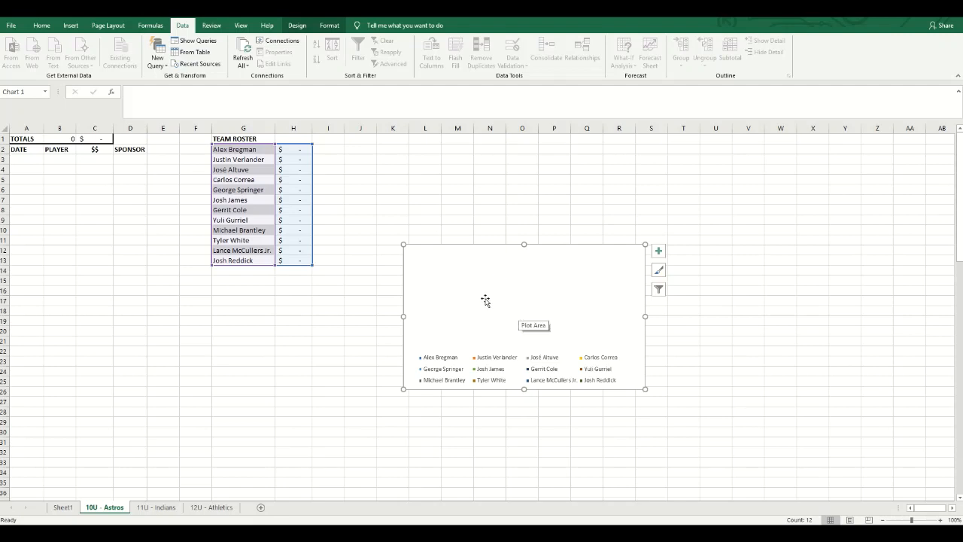
{"action": "left_click", "coordinate": [426, 209]}
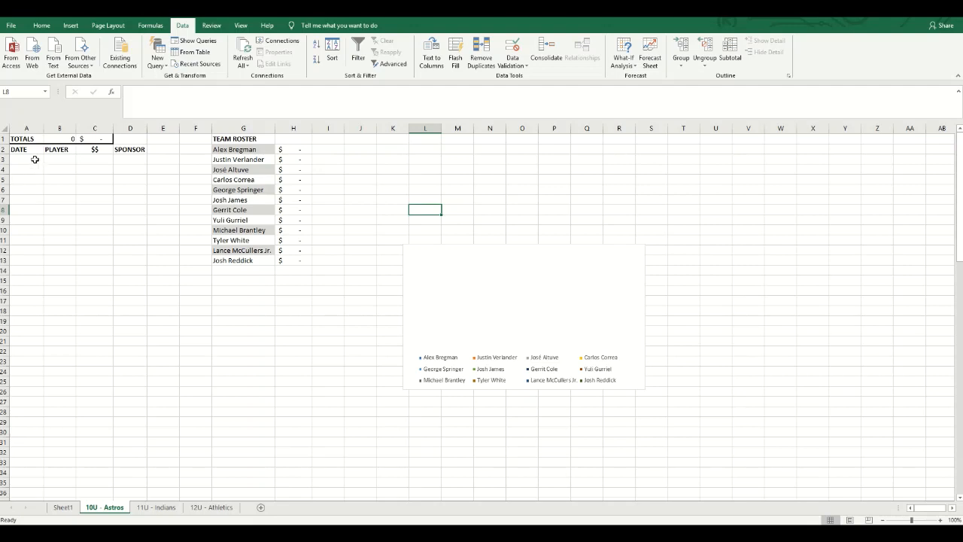
Step: Enter the current date, 3/25/2019, in cell A3 and move to the player cell B3
{"action": "left_click", "coordinate": [33, 158]}
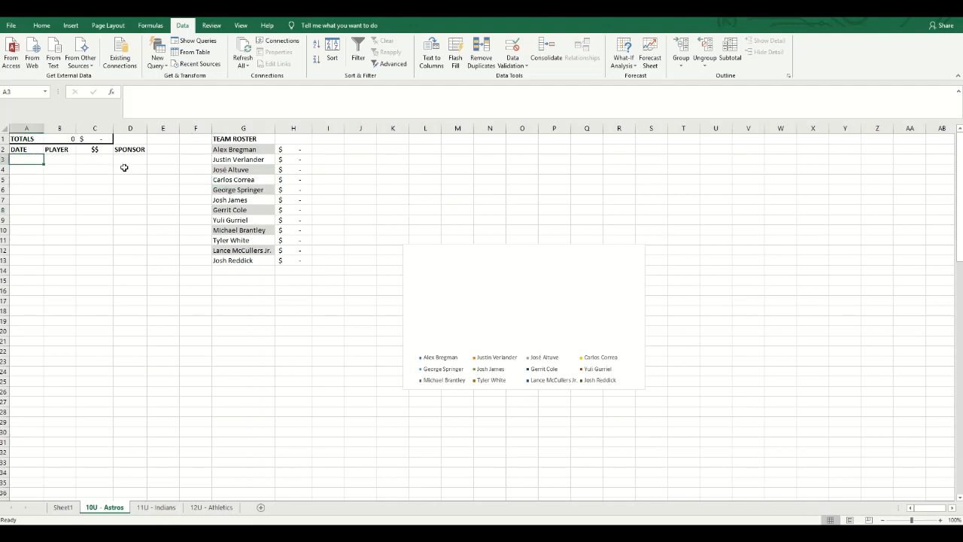
{"action": "type", "text": ":"}
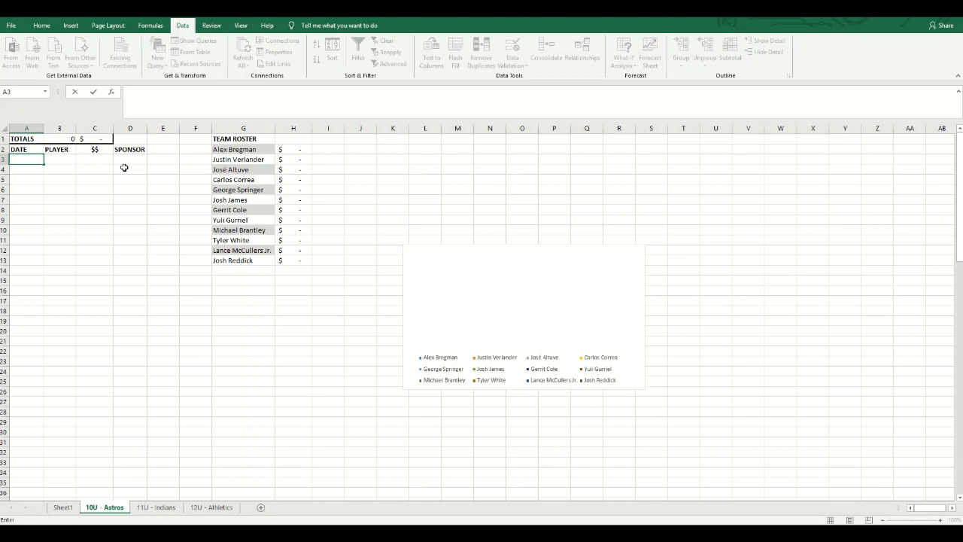
{"action": "key", "text": "ctrl+semicolon"}
{"action": "key", "text": "Tab"}
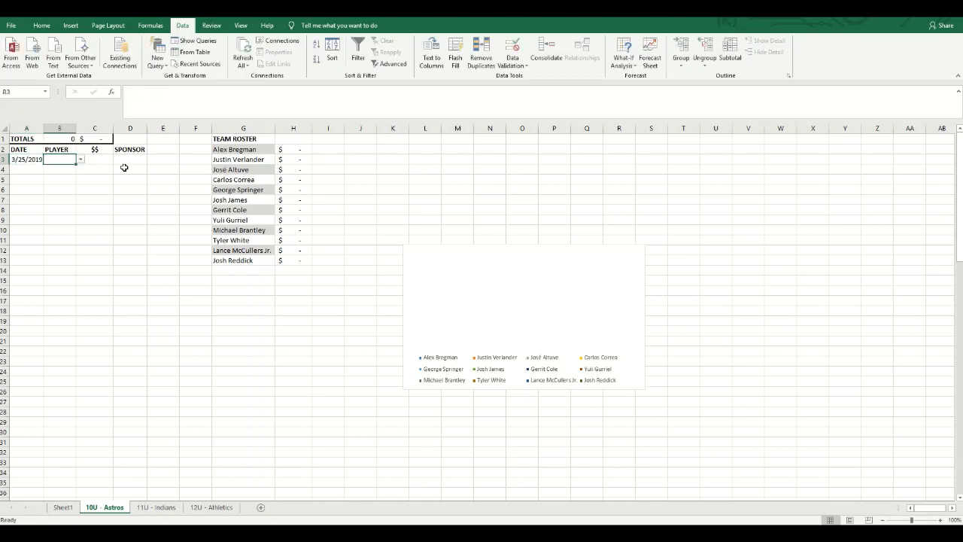
Step: View the player choices in B3 without picking one, and select the empty cell K3
{"action": "left_click", "coordinate": [80, 160]}
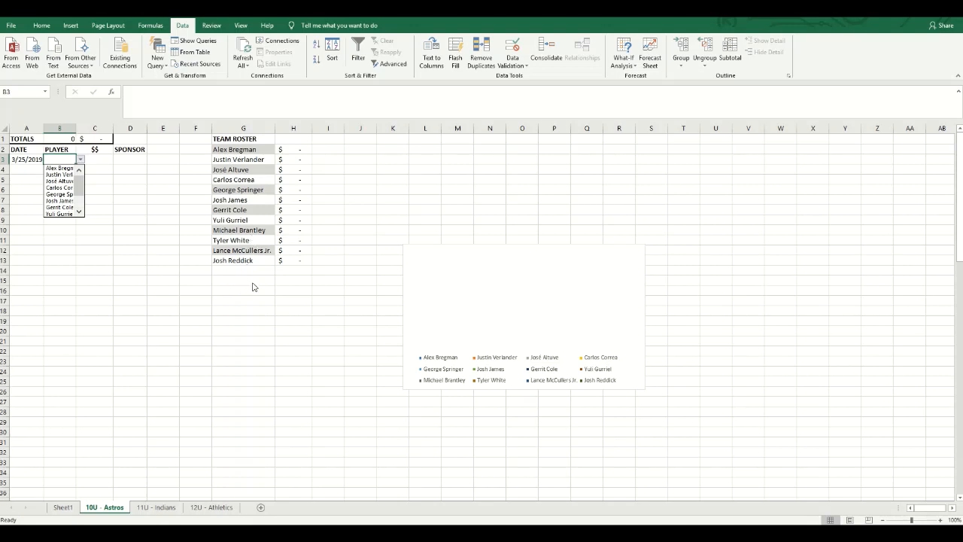
{"action": "key", "text": "Escape"}
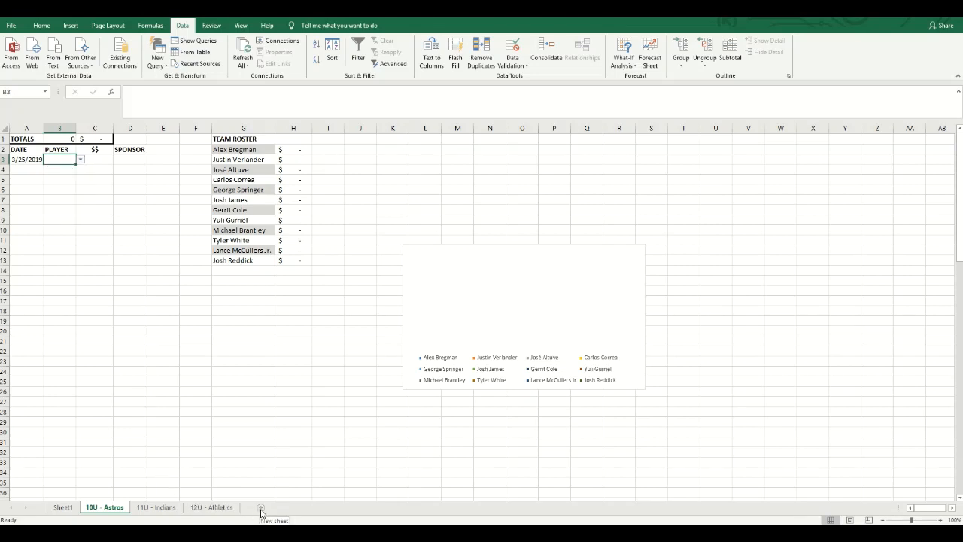
{"action": "left_click", "coordinate": [246, 327]}
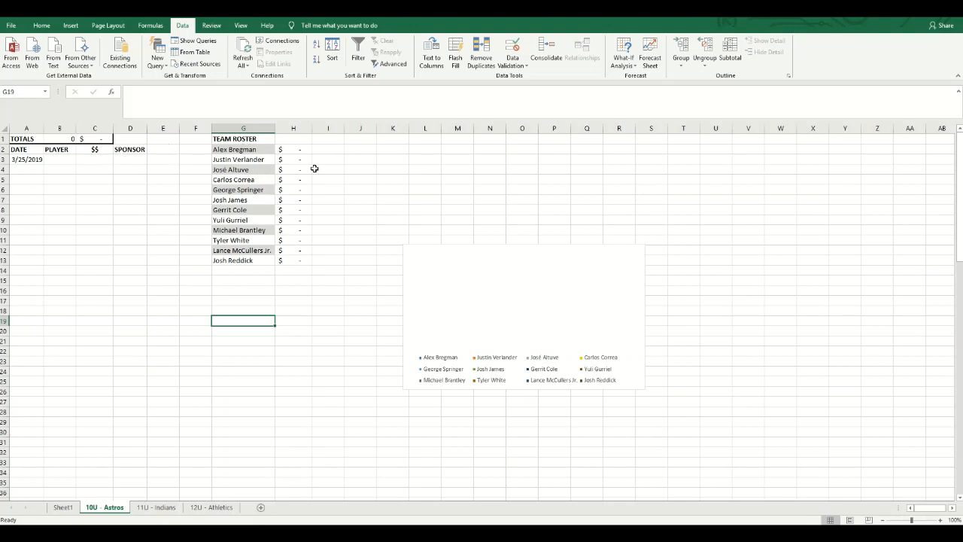
{"action": "left_click", "coordinate": [400, 159]}
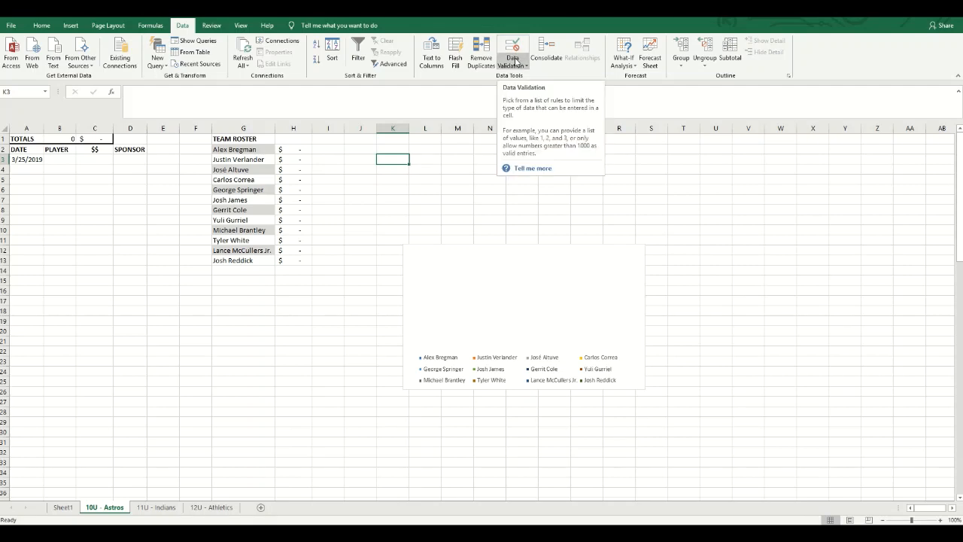
Step: Add list data validation to cell K3 with the team roster names =$G$2:$G$13 as the source
{"action": "right_click", "coordinate": [516, 60]}
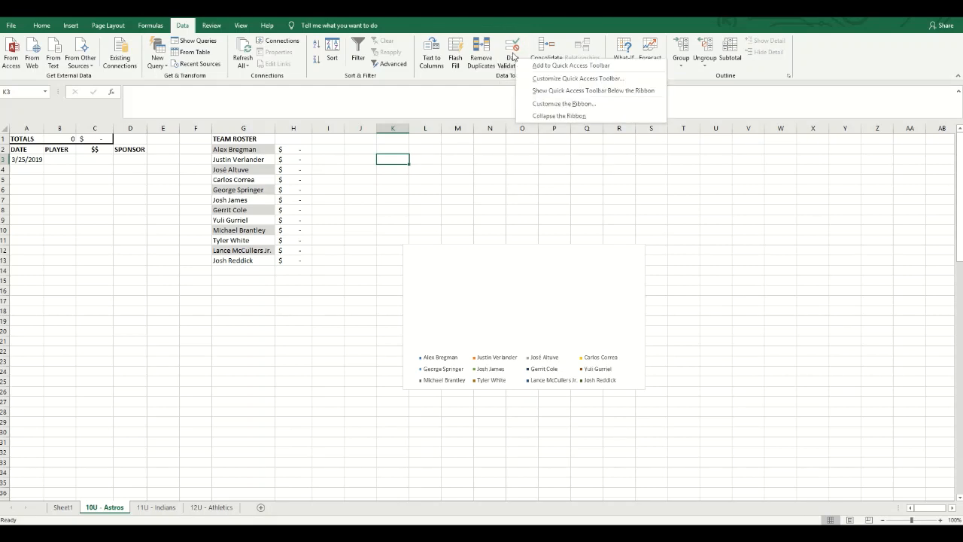
{"action": "left_click", "coordinate": [512, 56]}
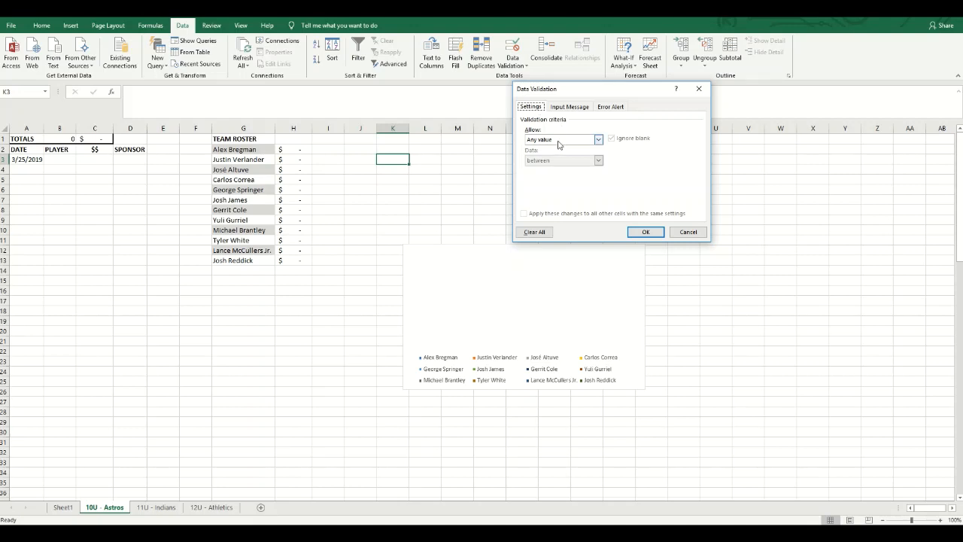
{"action": "left_click", "coordinate": [559, 140]}
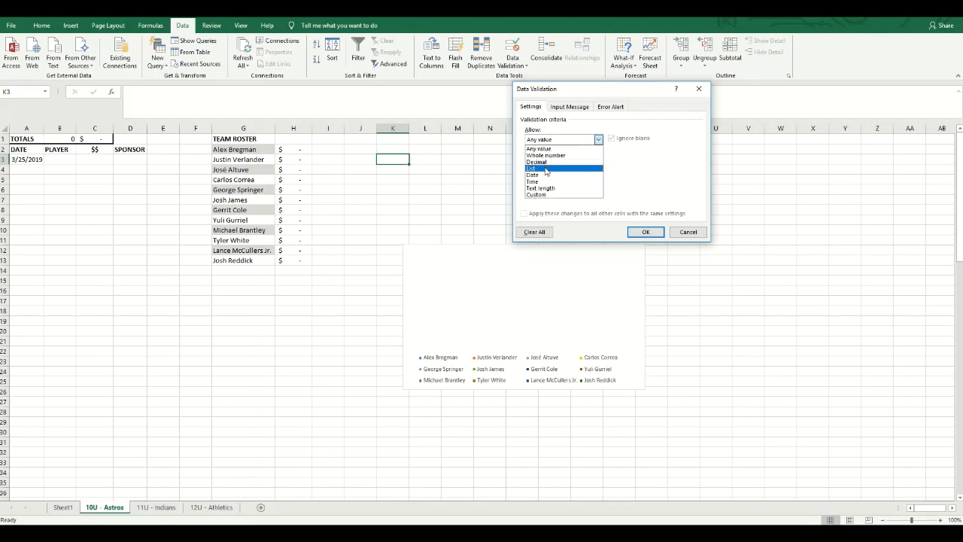
{"action": "left_click", "coordinate": [546, 169]}
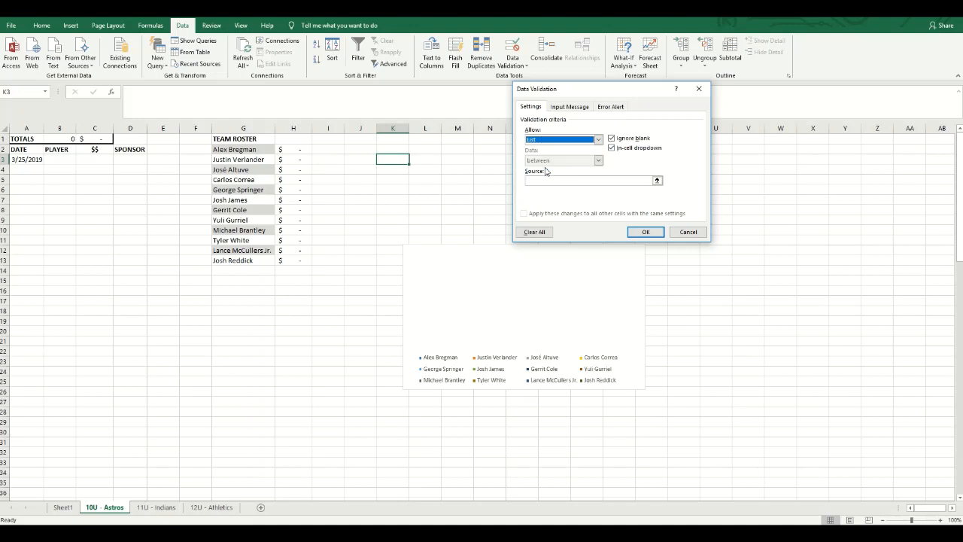
{"action": "left_click", "coordinate": [657, 181]}
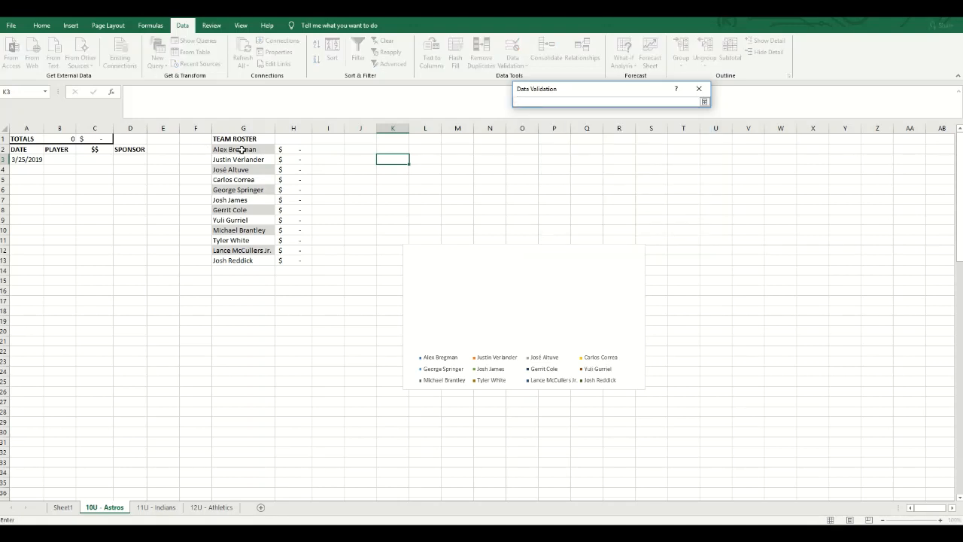
{"action": "left_click_drag", "start_coordinate": [241, 148], "coordinate": [235, 195]}
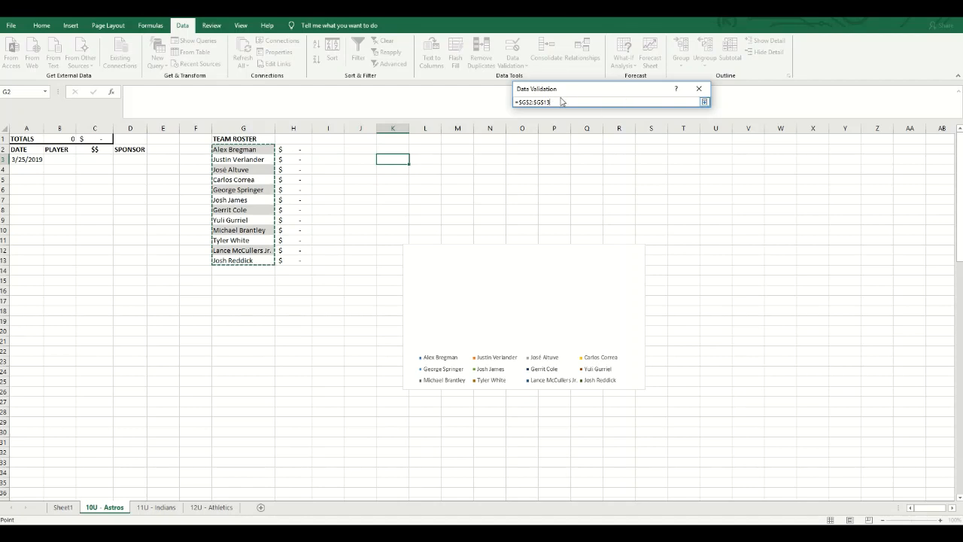
{"action": "key", "text": "Return"}
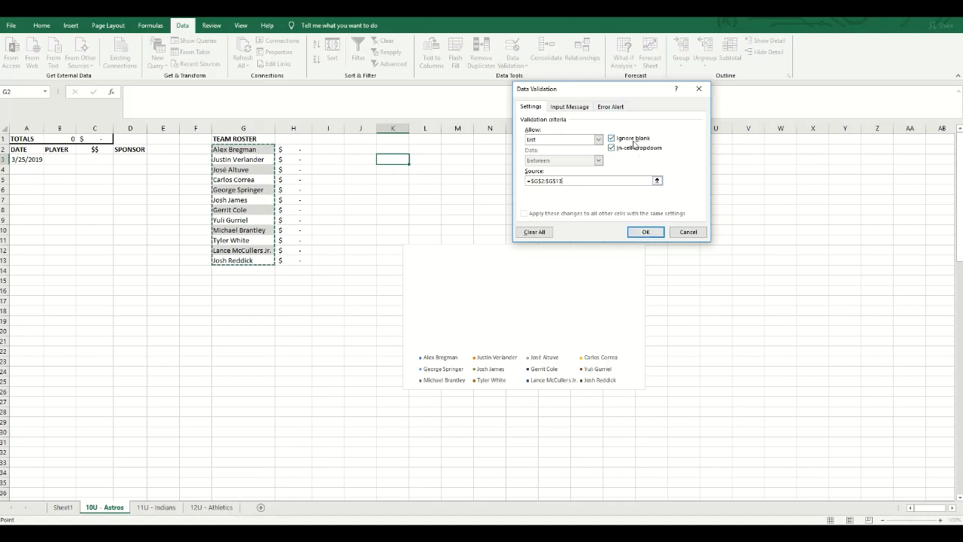
{"action": "left_click", "coordinate": [656, 236]}
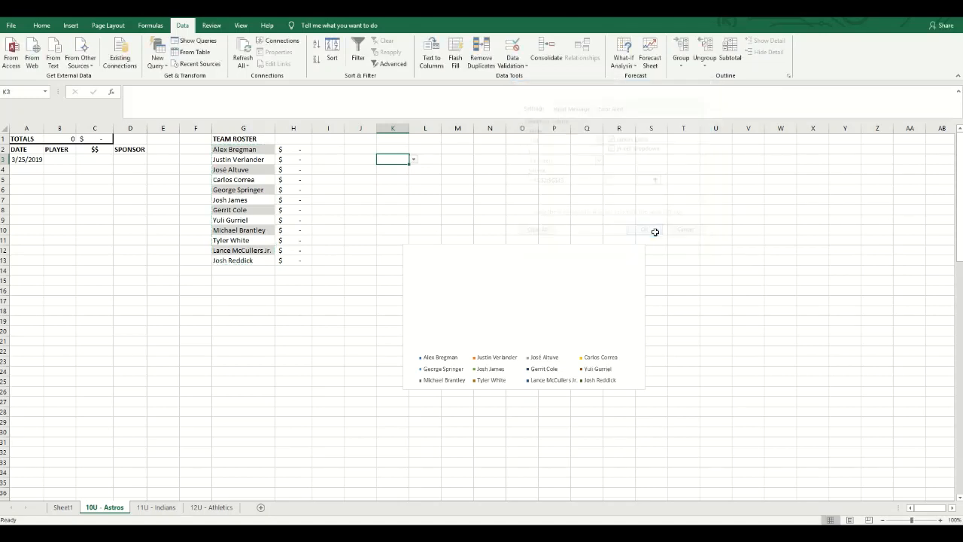
Step: View the roster choices offered by the drop-down in K3 without picking one
{"action": "left_click", "coordinate": [413, 160]}
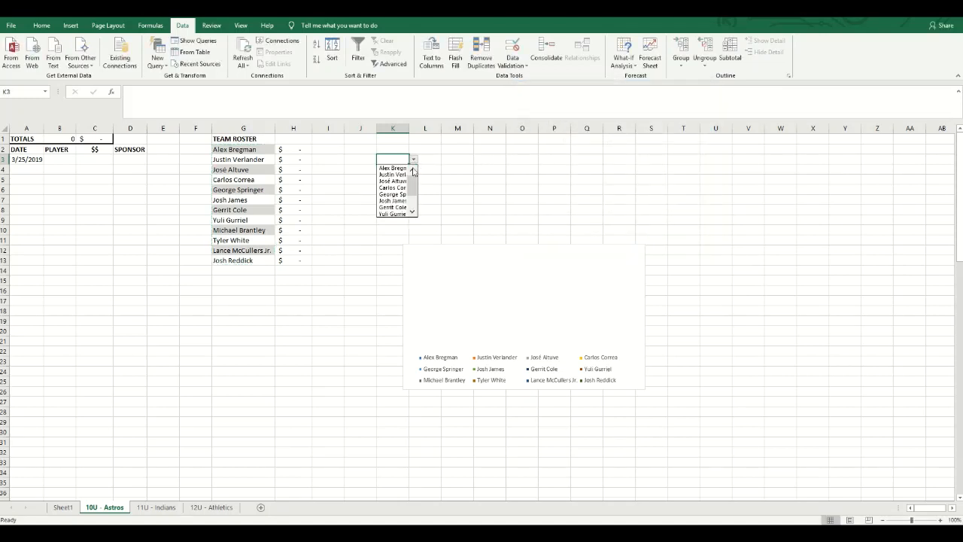
{"action": "mouse_move", "coordinate": [413, 181]}
{"action": "left_mouse_down"}
{"action": "mouse_move", "coordinate": [413, 194]}
{"action": "mouse_move", "coordinate": [415, 180]}
{"action": "left_mouse_up"}
{"action": "key", "text": "Escape"}
Step: Delete the validated cell K3, shifting the cells below it up
{"action": "right_click", "coordinate": [390, 161]}
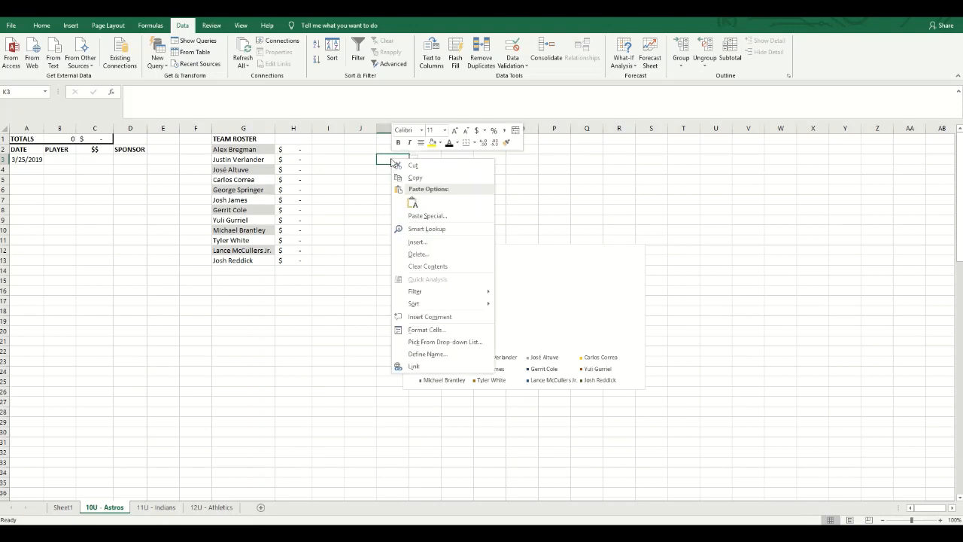
{"action": "left_click", "coordinate": [417, 253]}
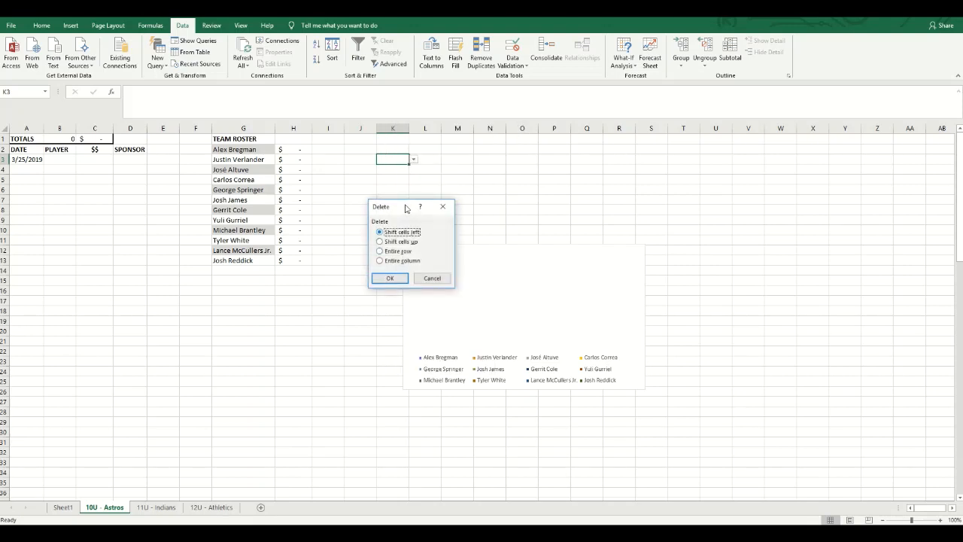
{"action": "left_click", "coordinate": [411, 242]}
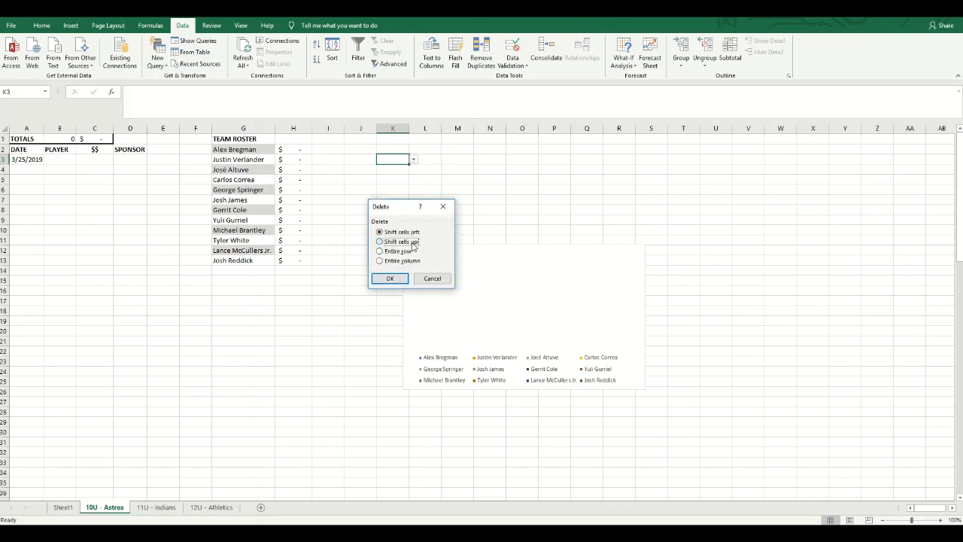
{"action": "left_click", "coordinate": [390, 279]}
Step: Apply list data validation to the range J3:J13 using the roster names =$G$2:$G$13 as the source
{"action": "left_click_drag", "start_coordinate": [358, 158], "coordinate": [352, 263]}
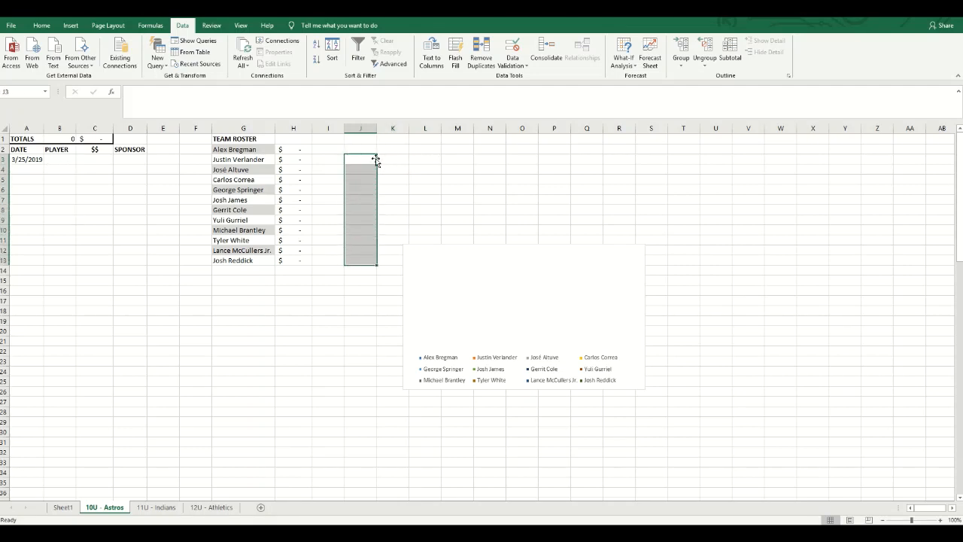
{"action": "left_click", "coordinate": [514, 49]}
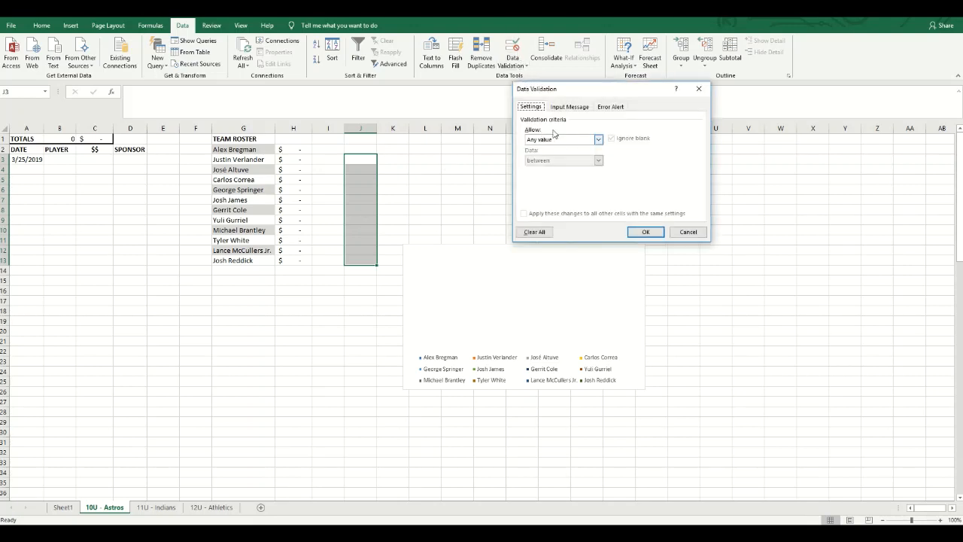
{"action": "left_click", "coordinate": [599, 140]}
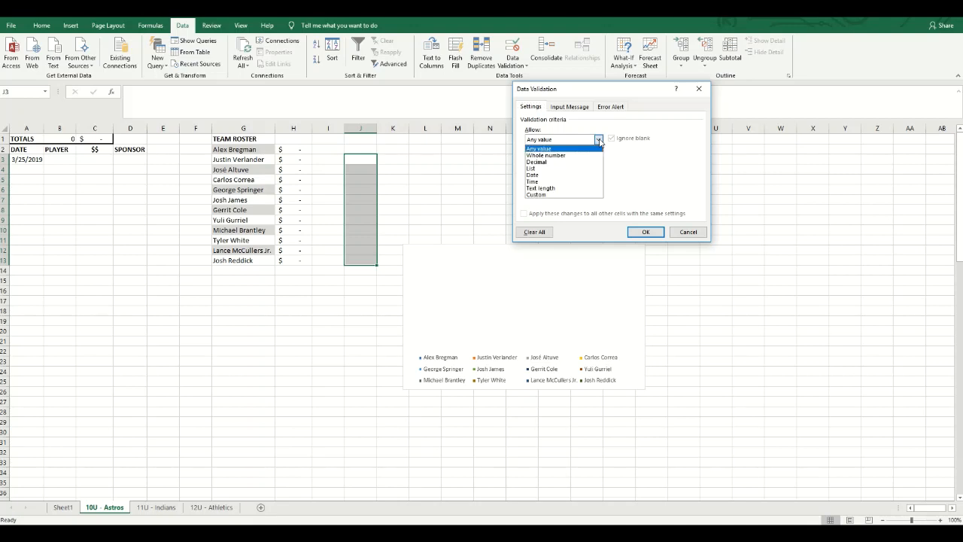
{"action": "left_click", "coordinate": [541, 168]}
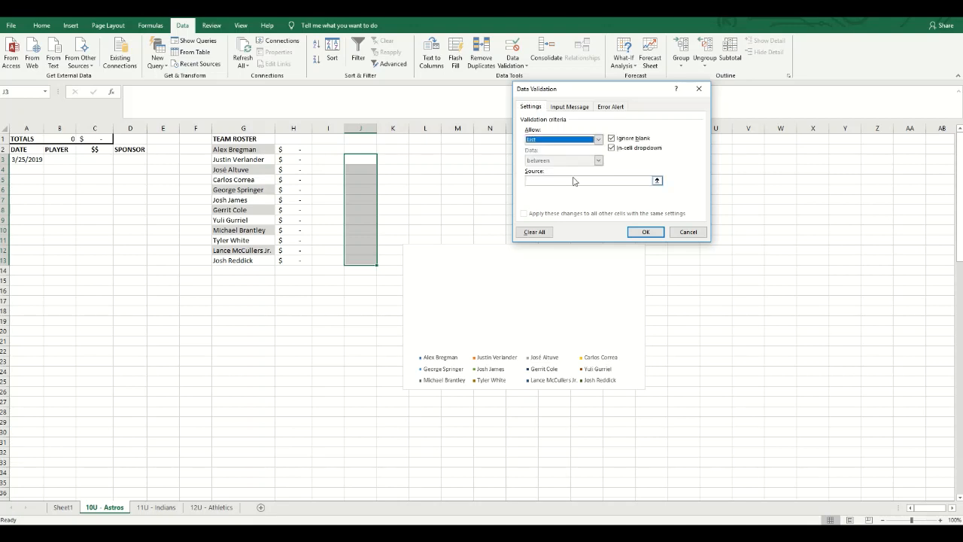
{"action": "left_click", "coordinate": [657, 181]}
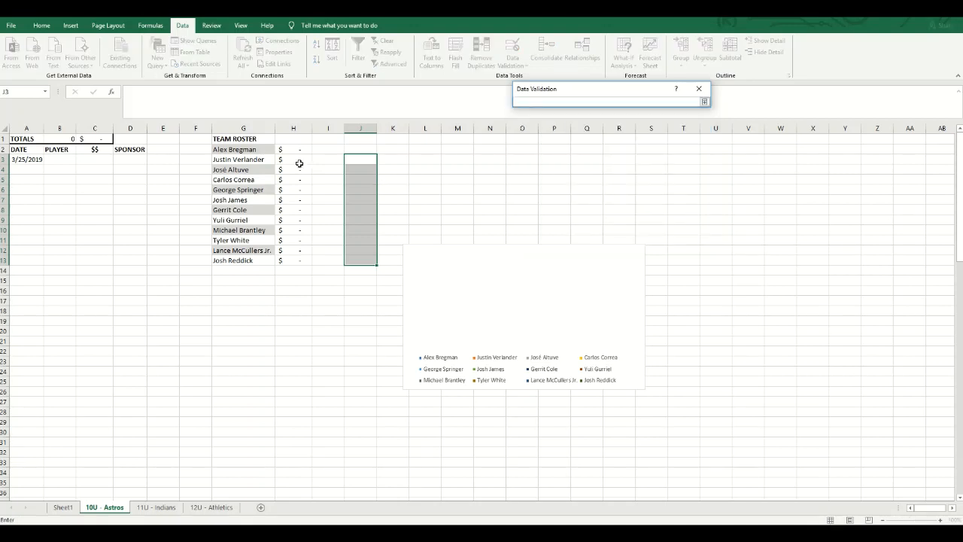
{"action": "left_click_drag", "start_coordinate": [250, 149], "coordinate": [268, 258]}
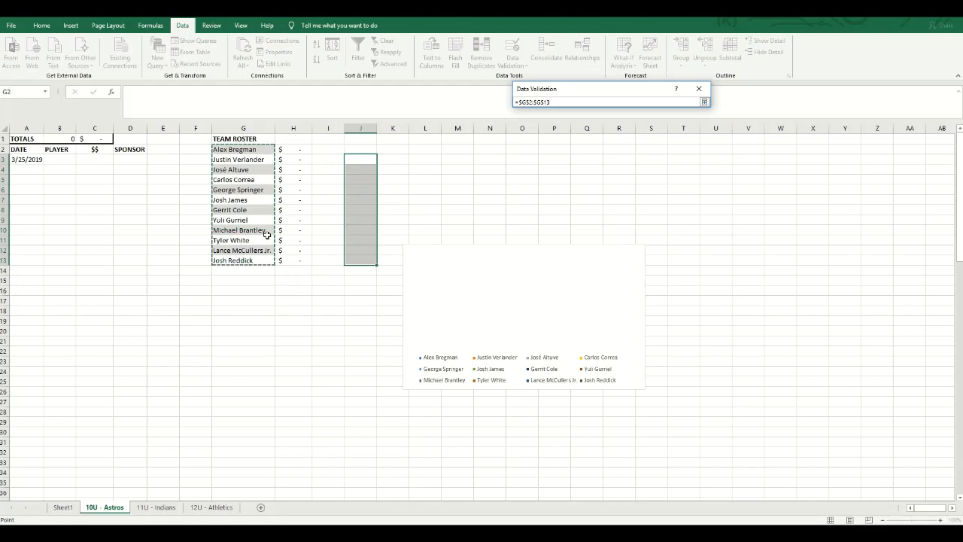
{"action": "key", "text": "Return"}
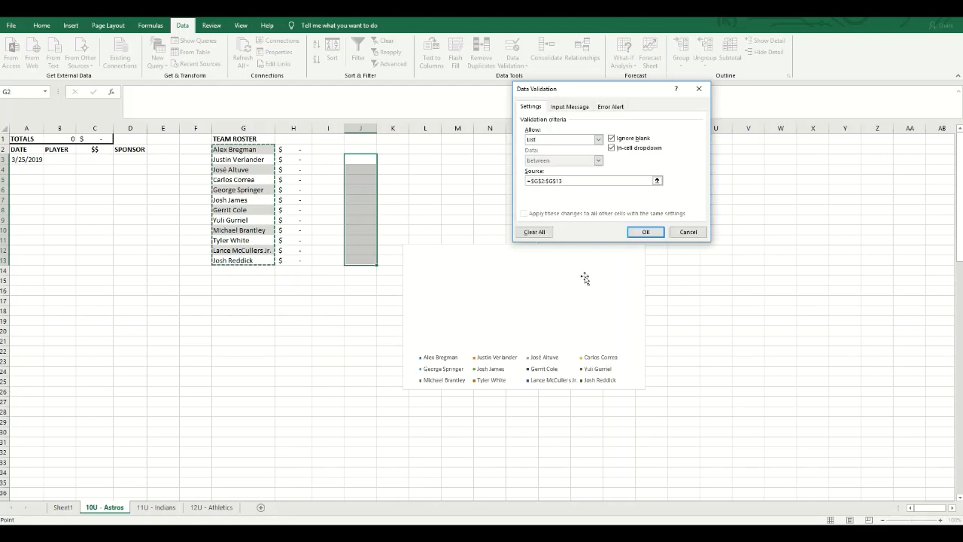
{"action": "left_click", "coordinate": [646, 232]}
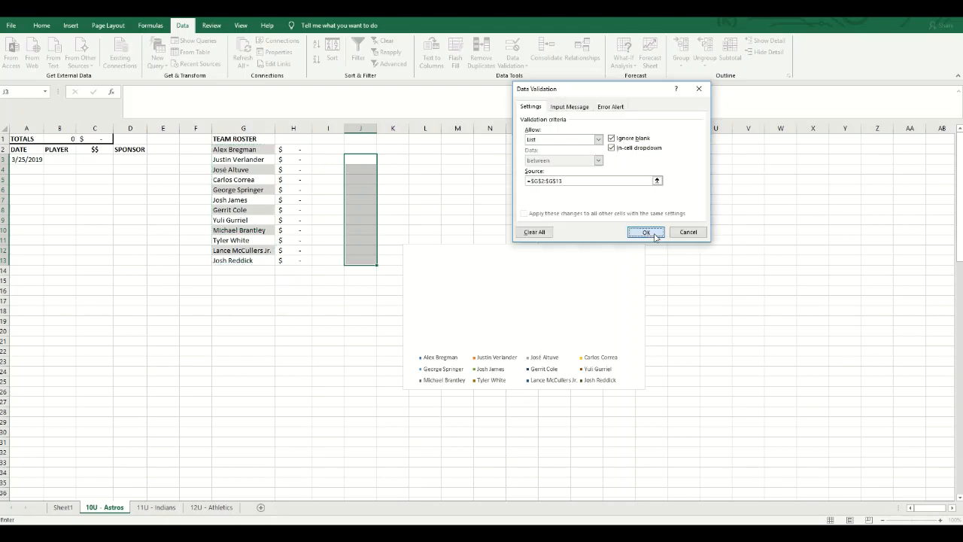
Step: Check the player drop-down lists in several column J cells from J4 down to J12 without picking a name
{"action": "left_click", "coordinate": [366, 169]}
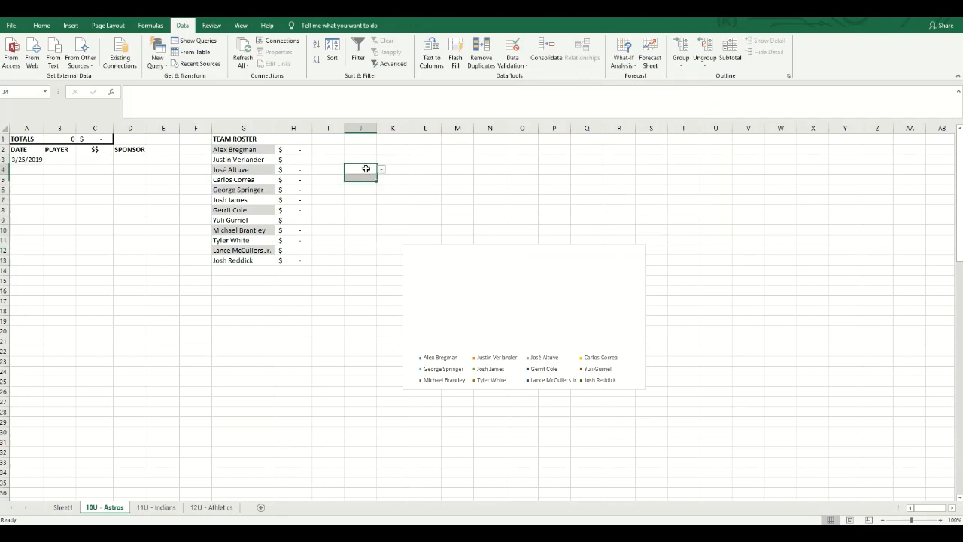
{"action": "left_click", "coordinate": [363, 180]}
{"action": "left_click", "coordinate": [367, 191]}
{"action": "left_click", "coordinate": [373, 199]}
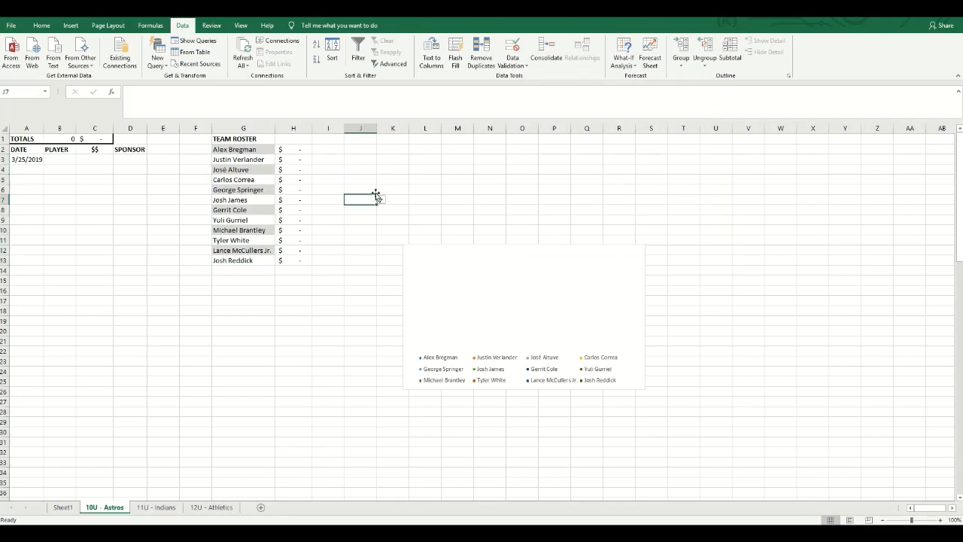
{"action": "left_click", "coordinate": [381, 200]}
{"action": "left_click", "coordinate": [381, 200]}
{"action": "left_click", "coordinate": [367, 209]}
{"action": "left_click", "coordinate": [381, 210]}
{"action": "left_click", "coordinate": [381, 211]}
{"action": "left_click", "coordinate": [365, 230]}
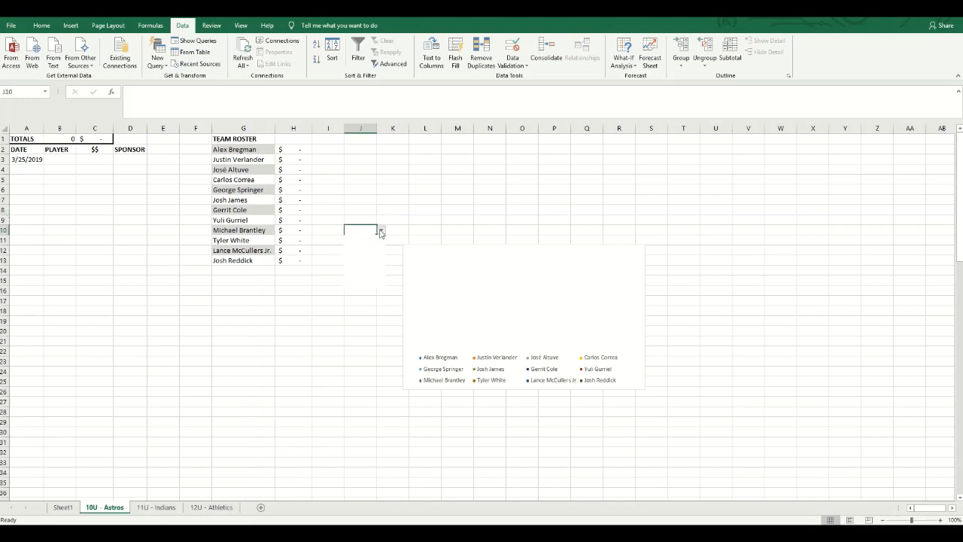
{"action": "left_click", "coordinate": [380, 229]}
{"action": "left_click", "coordinate": [363, 232]}
{"action": "left_click", "coordinate": [362, 240]}
{"action": "left_click", "coordinate": [381, 240]}
{"action": "left_click", "coordinate": [382, 240]}
{"action": "left_click", "coordinate": [357, 249]}
{"action": "left_click", "coordinate": [382, 250]}
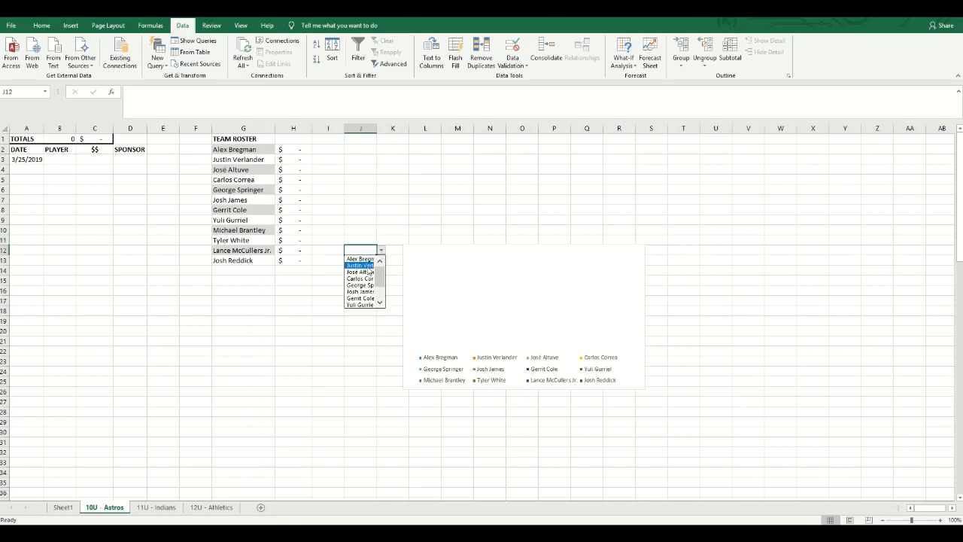
{"action": "left_click", "coordinate": [382, 250]}
Step: Delete the cells J2:J16 containing the practice drop-downs, shifting the cells below up
{"action": "left_click_drag", "start_coordinate": [363, 151], "coordinate": [365, 290]}
{"action": "right_click", "coordinate": [368, 235]}
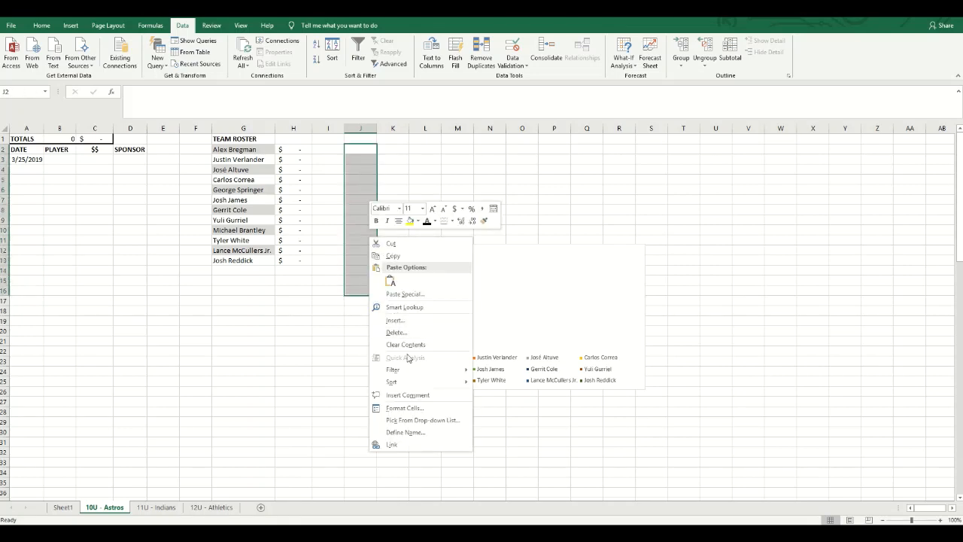
{"action": "left_click", "coordinate": [395, 333]}
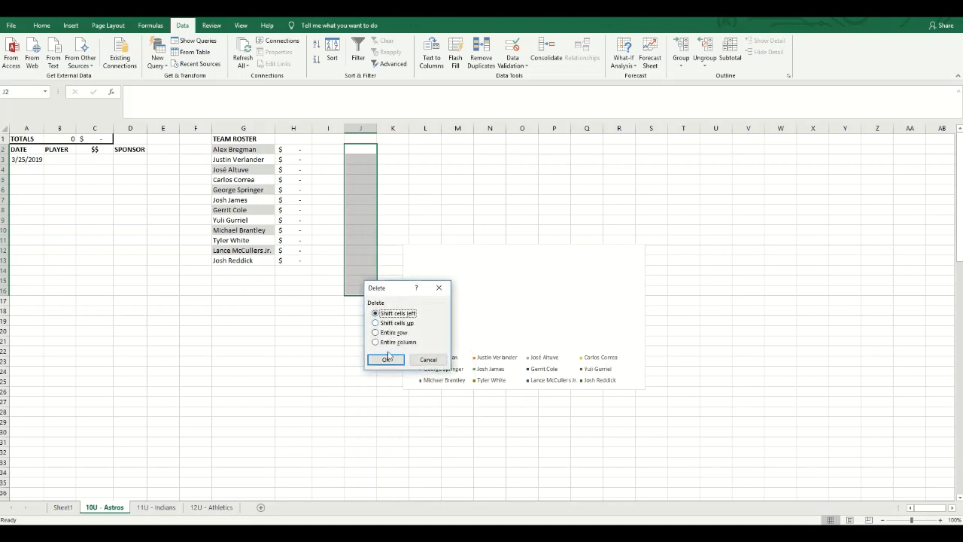
{"action": "left_click", "coordinate": [393, 324]}
{"action": "left_click", "coordinate": [385, 359]}
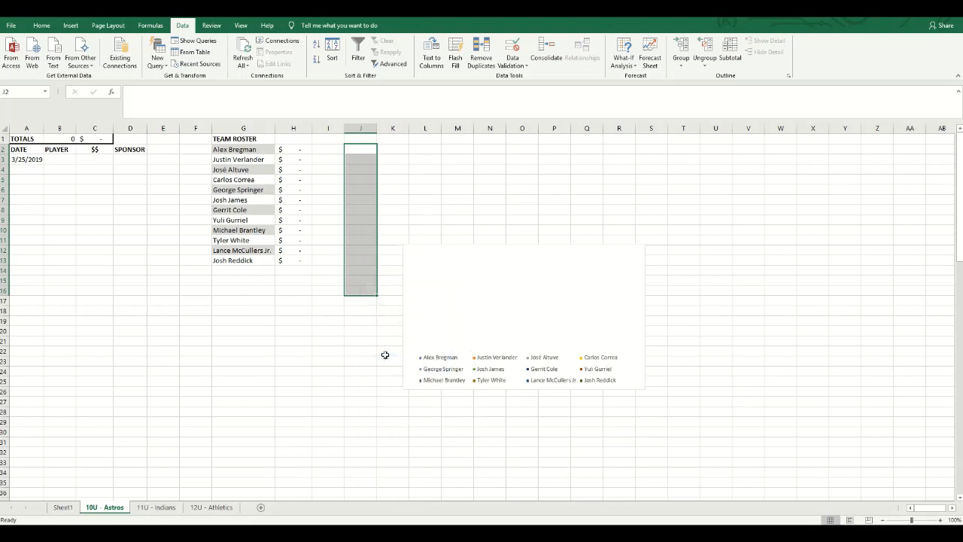
{"action": "left_click", "coordinate": [395, 199]}
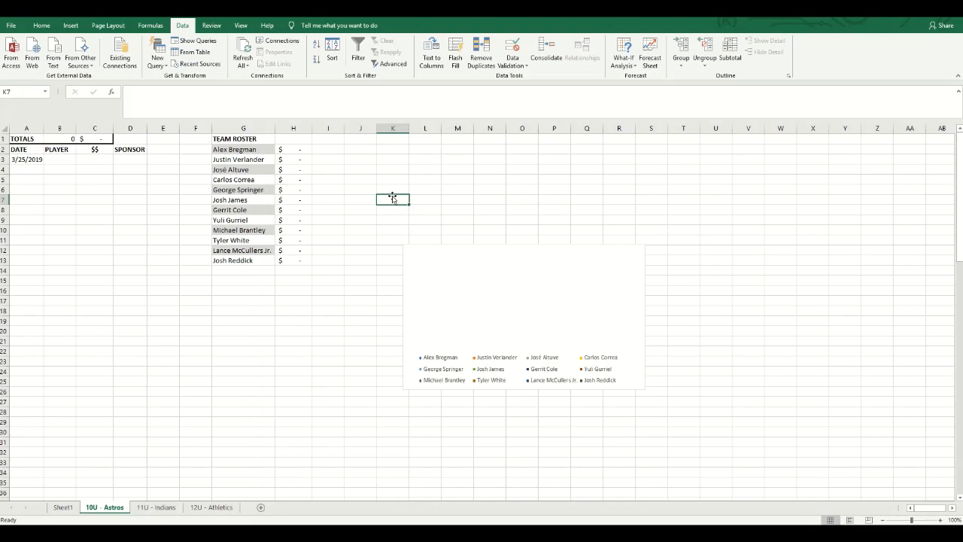
Step: Apply list data validation to cell J6 using the 12U roster names ='12U - Athletics'!$G$2:$G$13 as the source
{"action": "left_click", "coordinate": [364, 191]}
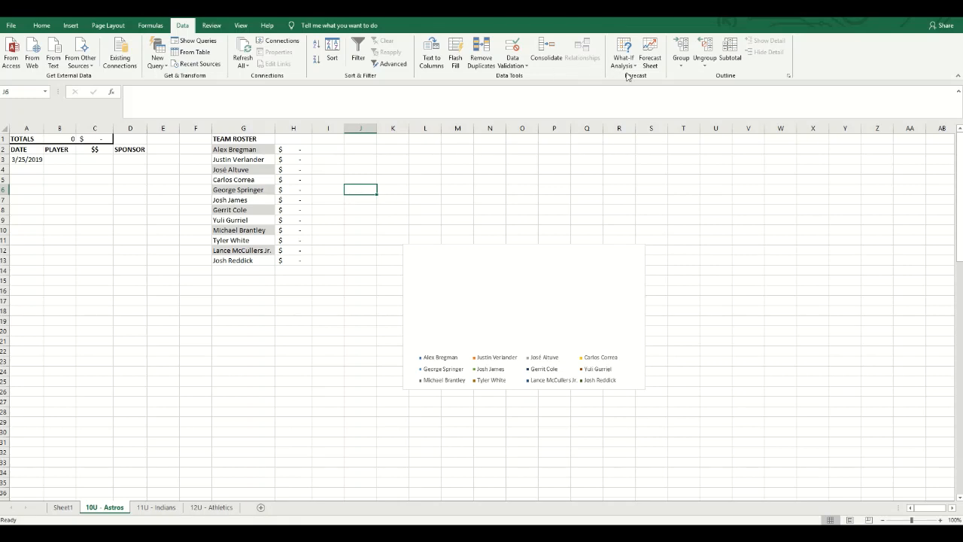
{"action": "left_click", "coordinate": [512, 46]}
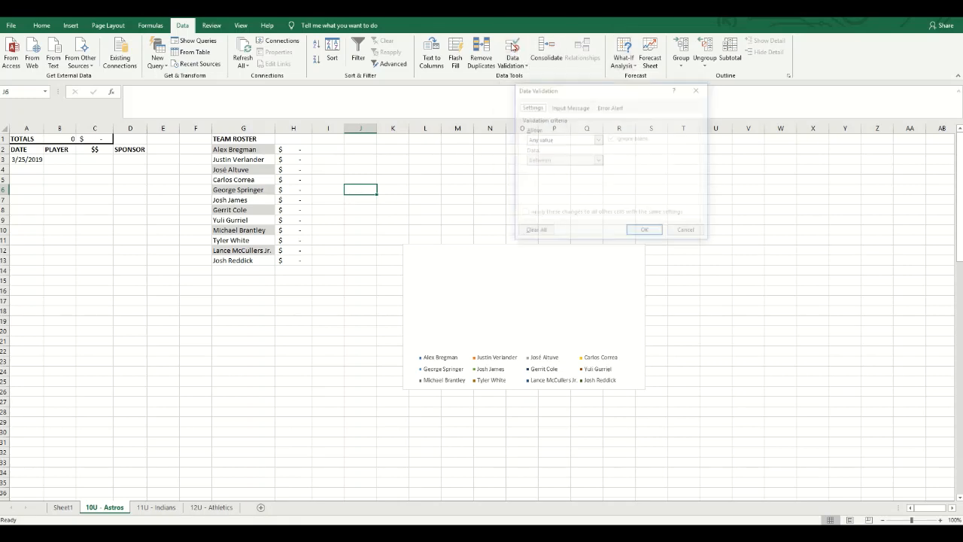
{"action": "left_click", "coordinate": [598, 140]}
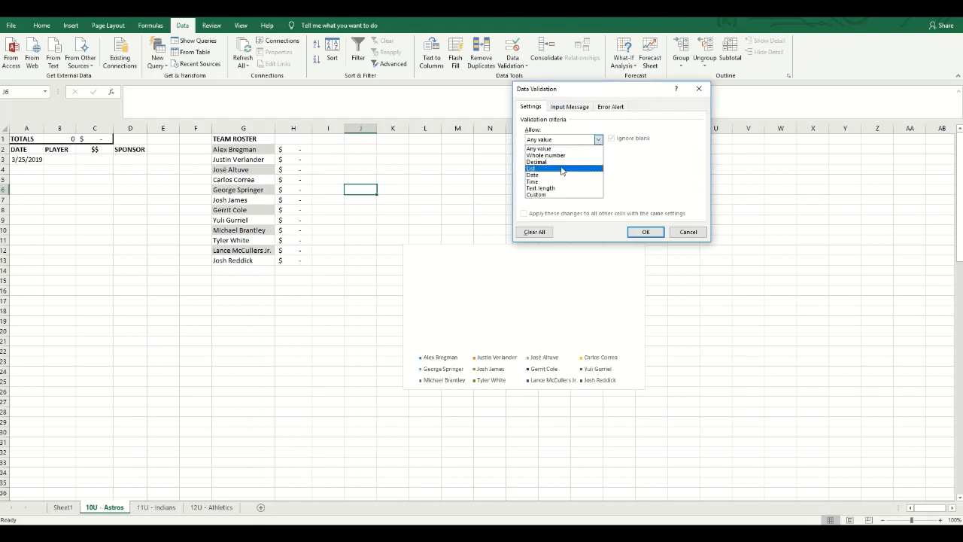
{"action": "left_click", "coordinate": [561, 169]}
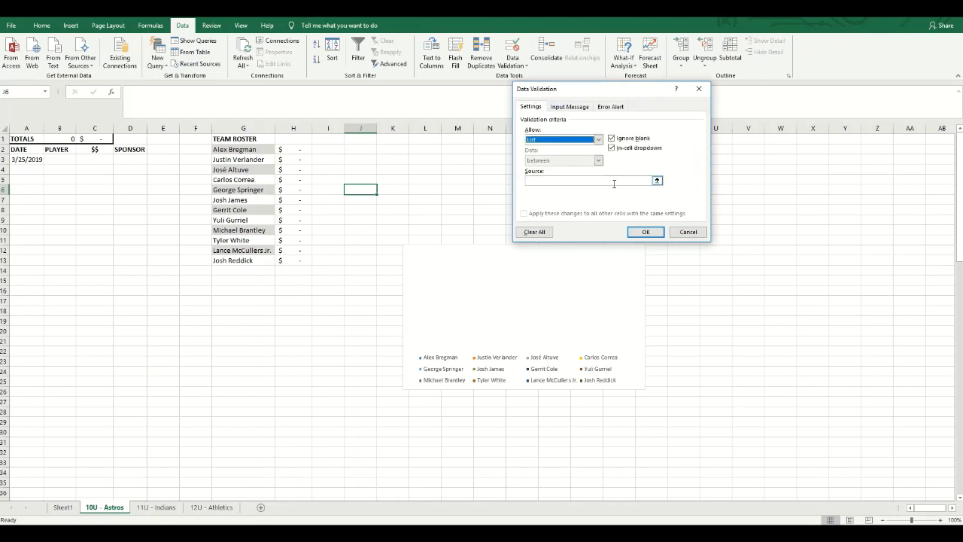
{"action": "left_click", "coordinate": [656, 182]}
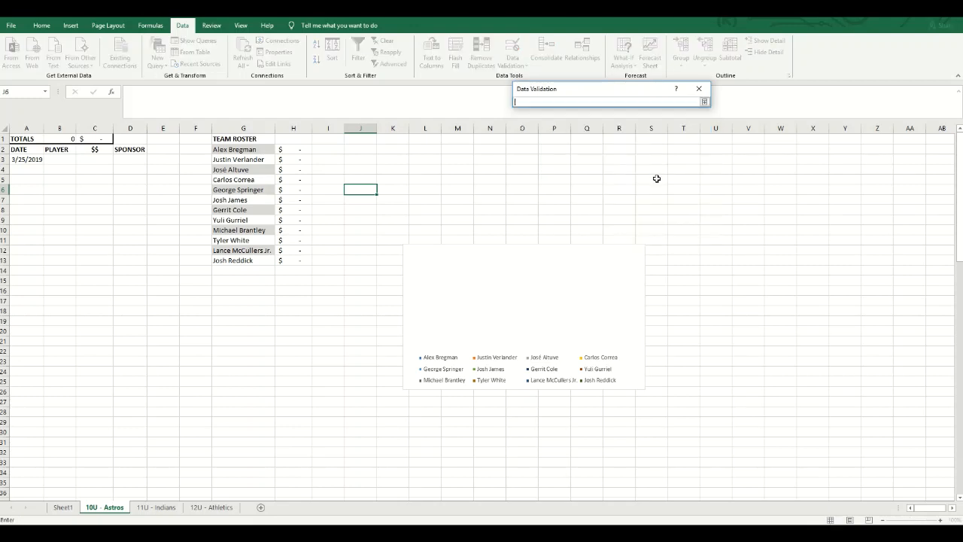
{"action": "left_click", "coordinate": [220, 507]}
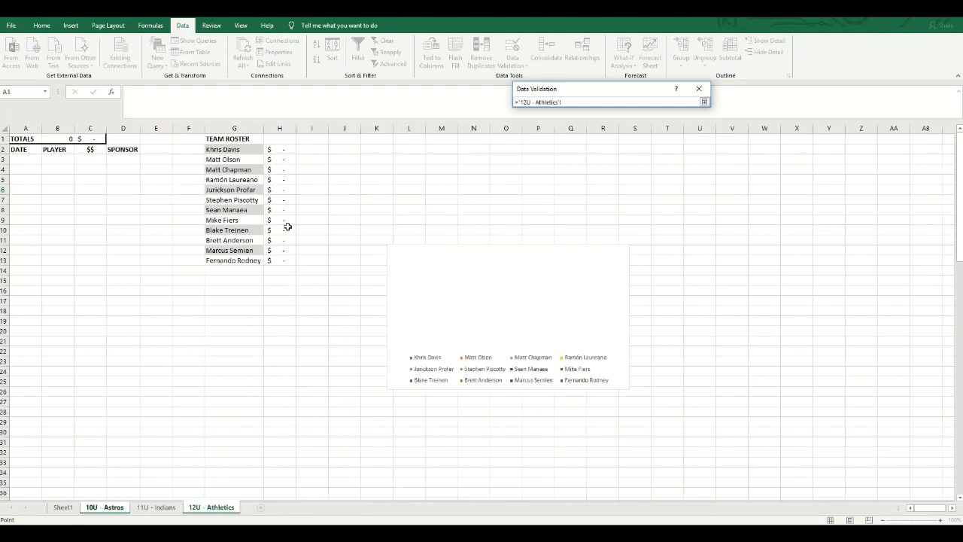
{"action": "left_click_drag", "start_coordinate": [242, 151], "coordinate": [234, 261]}
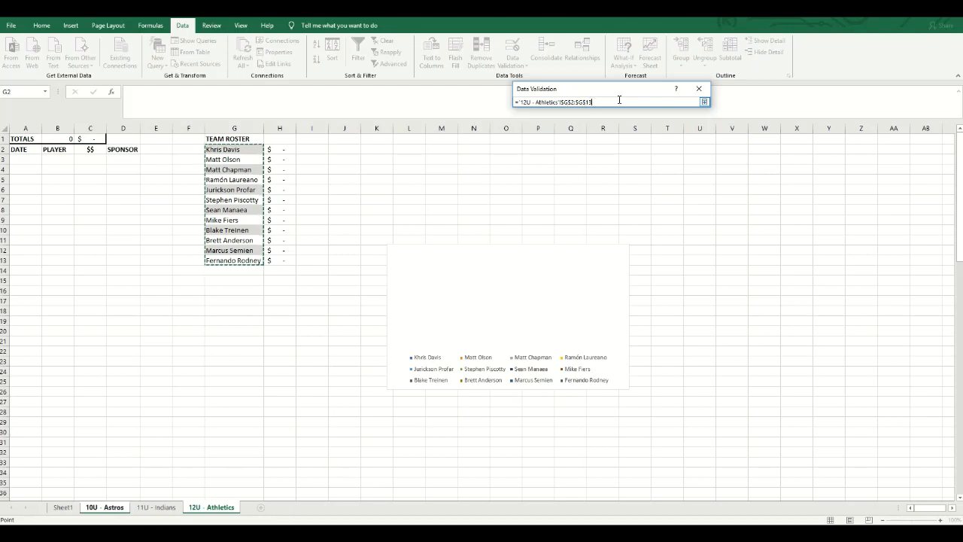
{"action": "key", "text": "Return"}
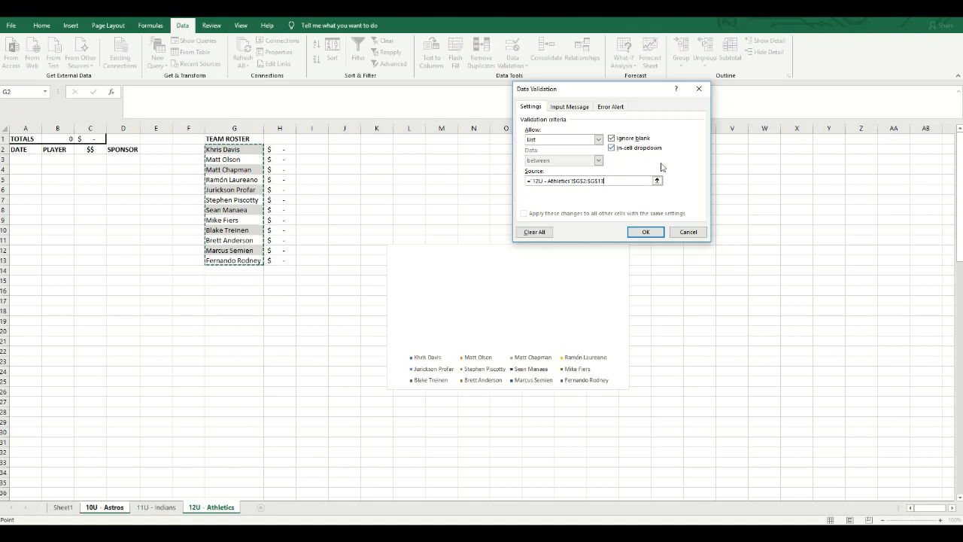
{"action": "left_click", "coordinate": [646, 233]}
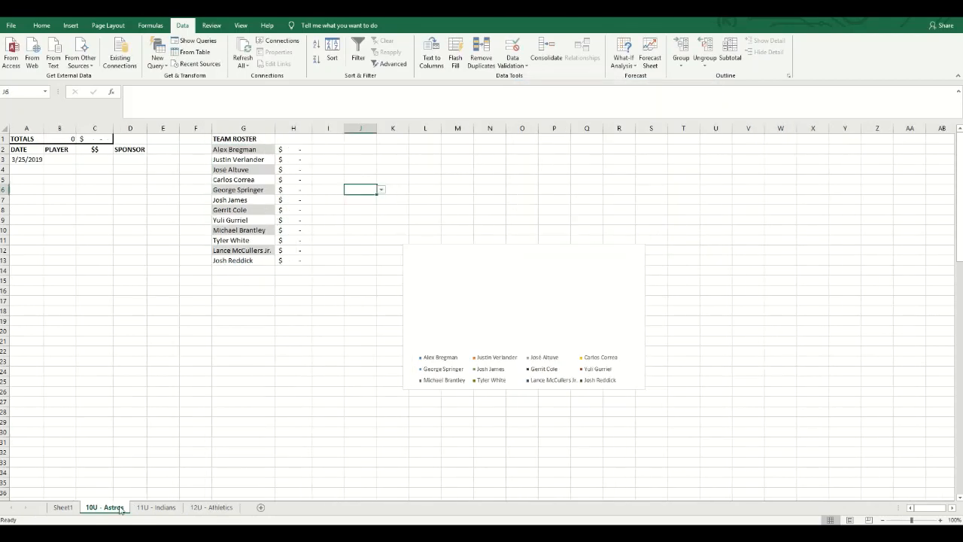
Step: Check the names offered by the drop-down list in J6 without picking one
{"action": "left_click", "coordinate": [382, 190]}
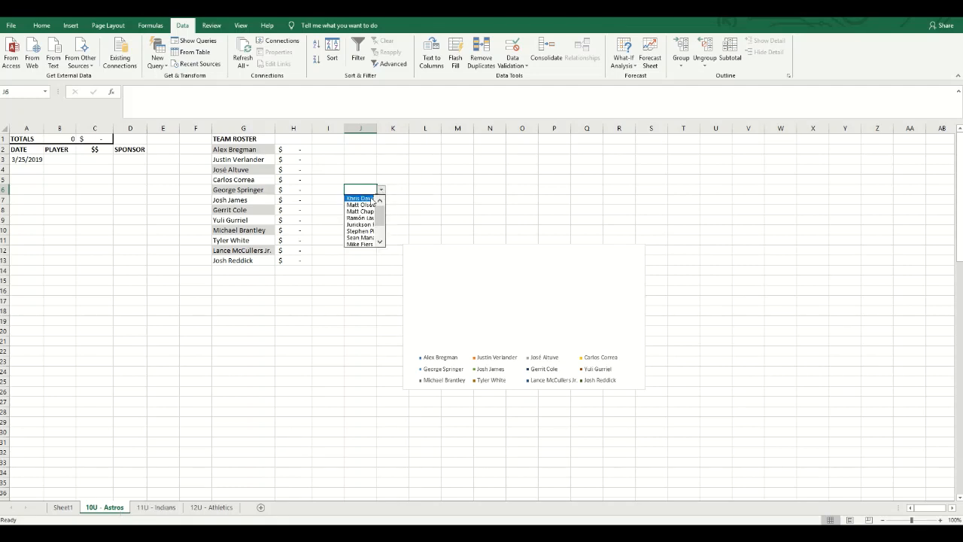
{"action": "left_click_drag", "start_coordinate": [380, 221], "coordinate": [381, 240]}
{"action": "left_click", "coordinate": [381, 190]}
Step: Delete the cells J5:J11 containing the practice drop-down, shifting the cells below up
{"action": "left_click_drag", "start_coordinate": [367, 179], "coordinate": [365, 236]}
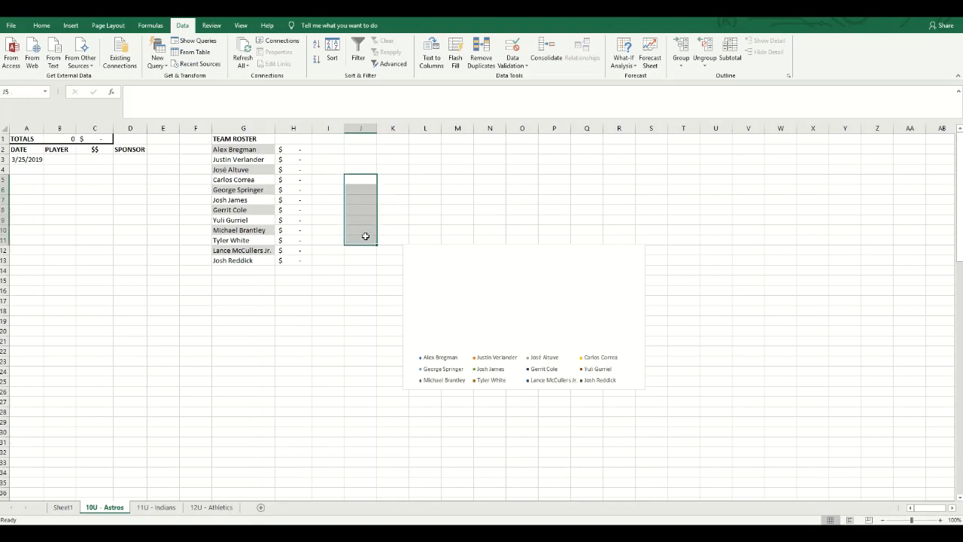
{"action": "right_click", "coordinate": [362, 220]}
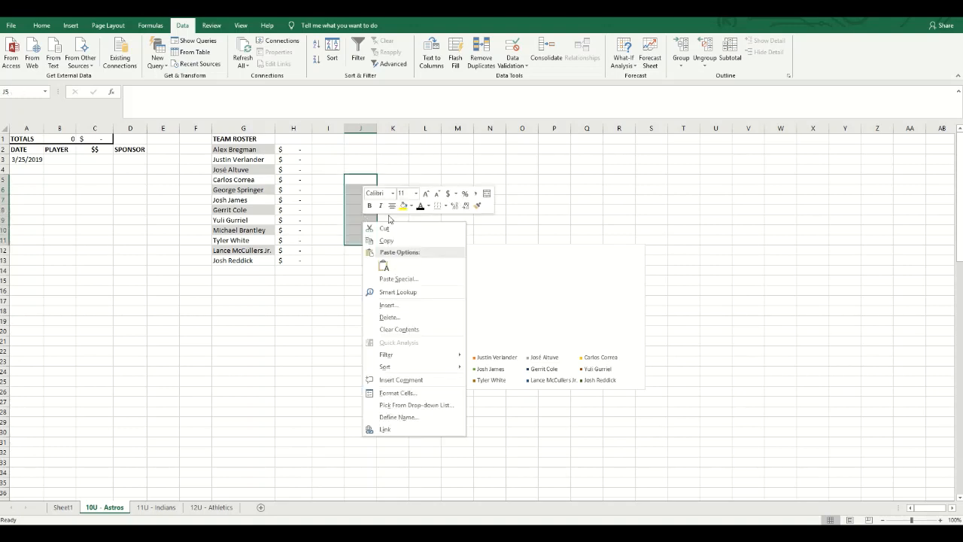
{"action": "left_click", "coordinate": [399, 317]}
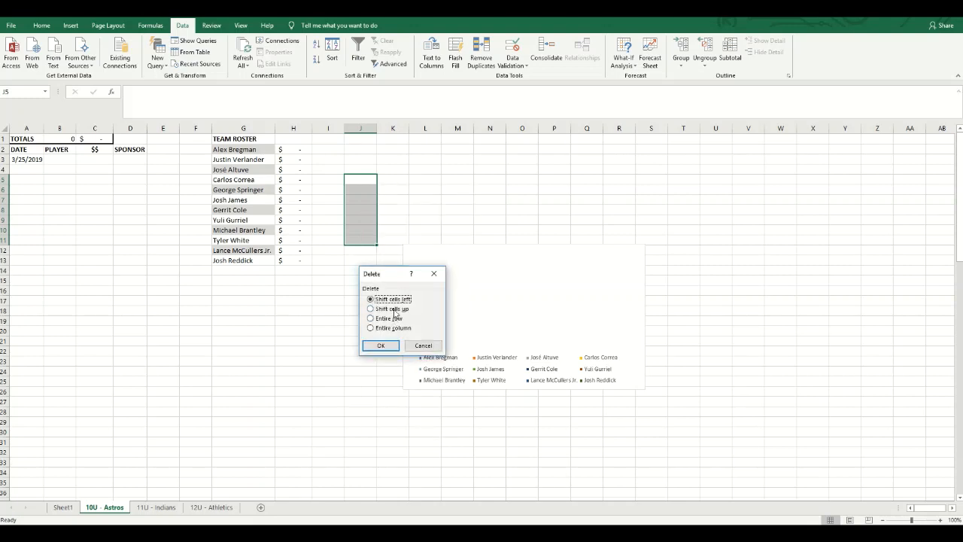
{"action": "left_click", "coordinate": [392, 309]}
{"action": "left_click", "coordinate": [380, 346]}
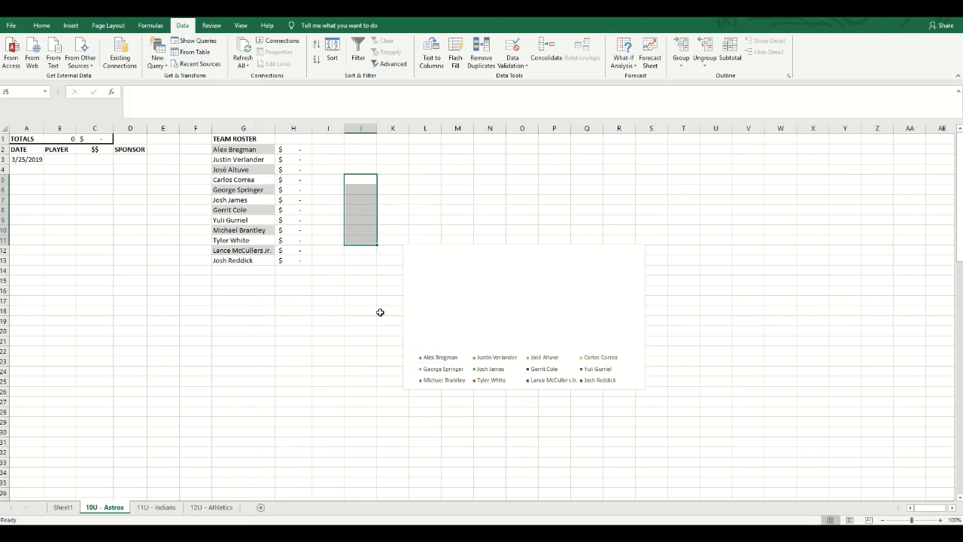
{"action": "left_click", "coordinate": [444, 150]}
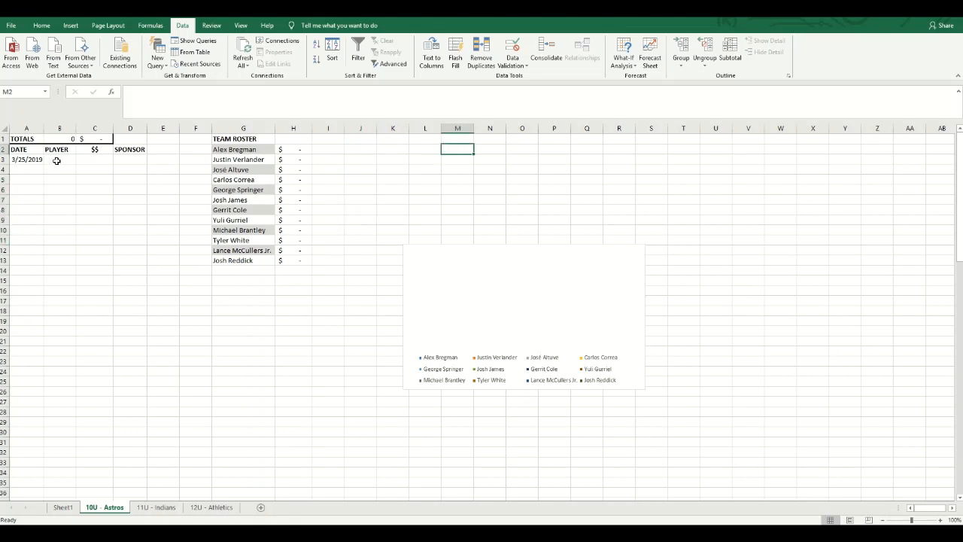
Step: Choose Alex Bregman as the player in B3 and enter 250 as the sponsorship amount in C3
{"action": "left_click", "coordinate": [56, 160]}
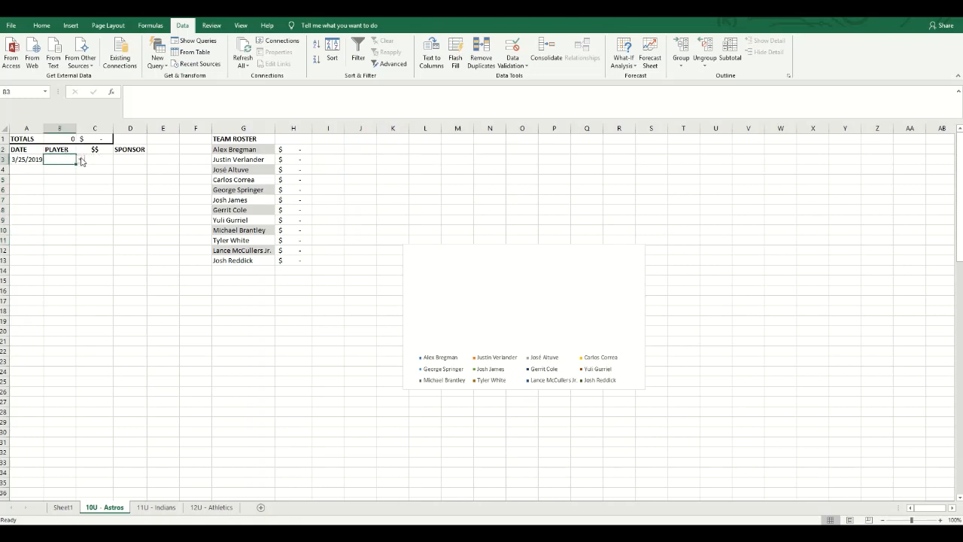
{"action": "left_click", "coordinate": [82, 160]}
{"action": "left_click", "coordinate": [60, 166]}
{"action": "left_click", "coordinate": [110, 157]}
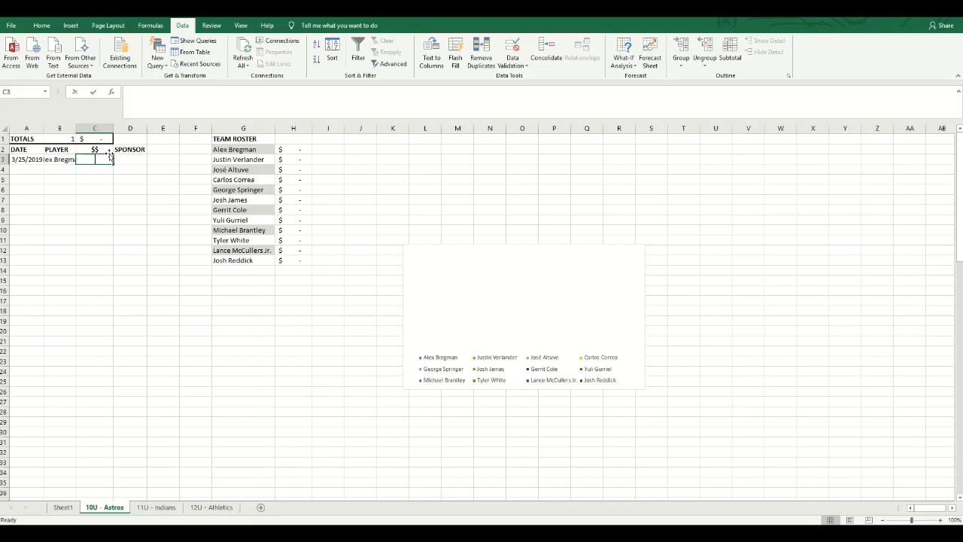
{"action": "type", "text": "250"}
{"action": "key", "text": "Tab"}
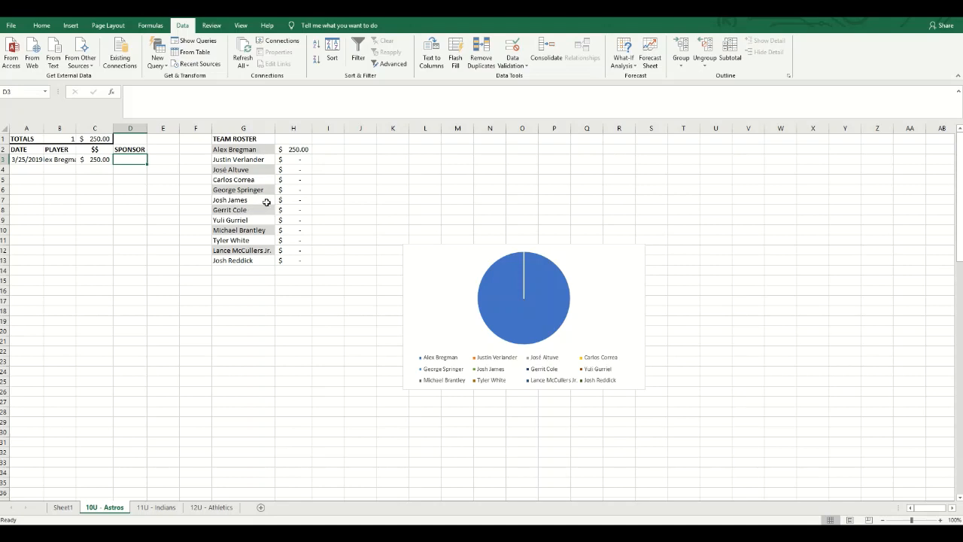
Step: Enter Nike as the sponsor in D3, with a capital N
{"action": "type", "text": "nike"}
{"action": "key", "text": "Return"}
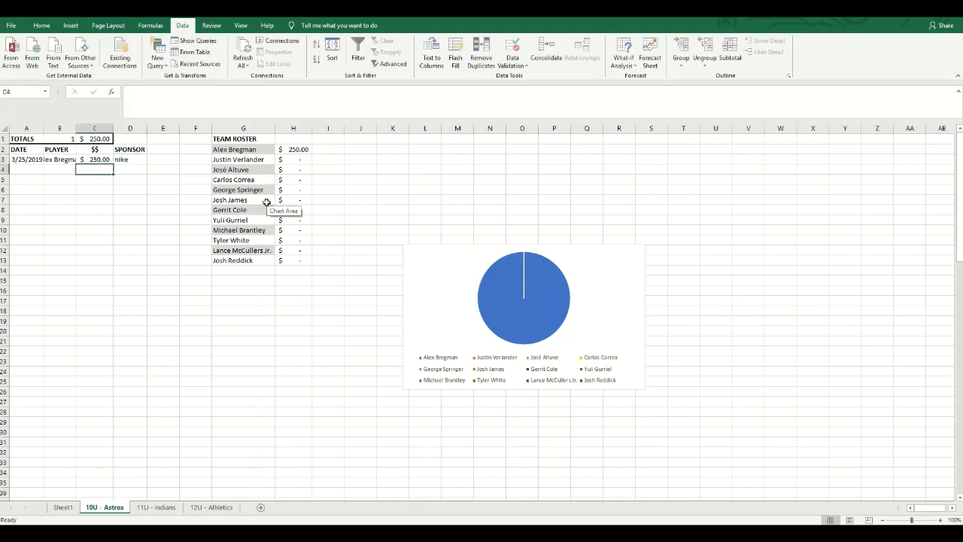
{"action": "left_click", "coordinate": [128, 158]}
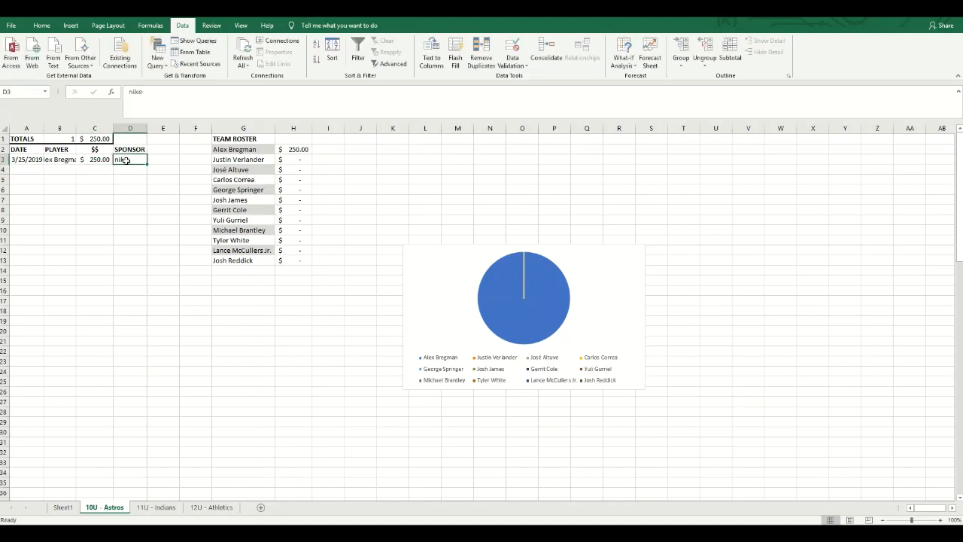
{"action": "left_click_drag", "start_coordinate": [120, 160], "coordinate": [114, 161]}
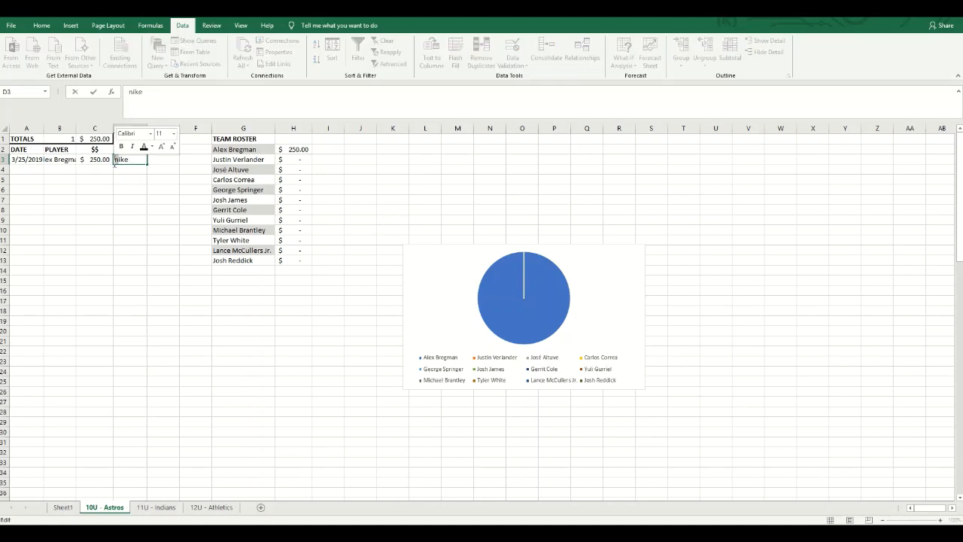
{"action": "type", "text": "N"}
{"action": "left_click", "coordinate": [119, 208]}
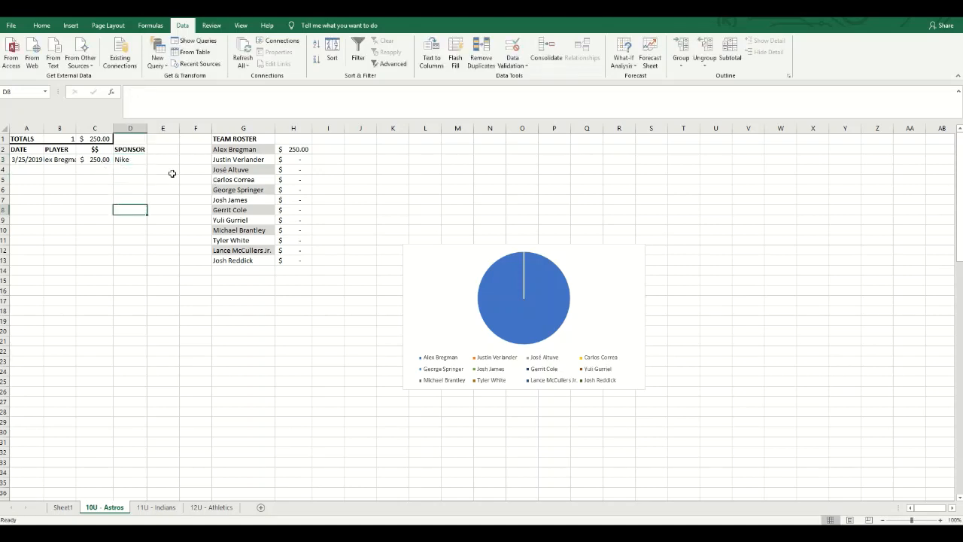
Step: Start the second sponsorship entry in row 4 with the date 25-Mar and José Altuve as the player
{"action": "left_click", "coordinate": [31, 172]}
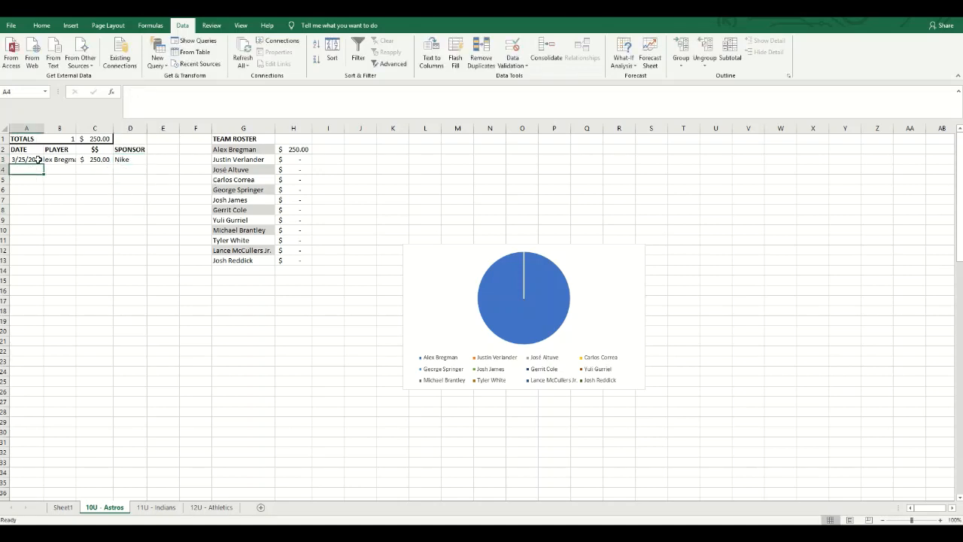
{"action": "type", "text": "3/25/2019"}
{"action": "key", "text": "Tab"}
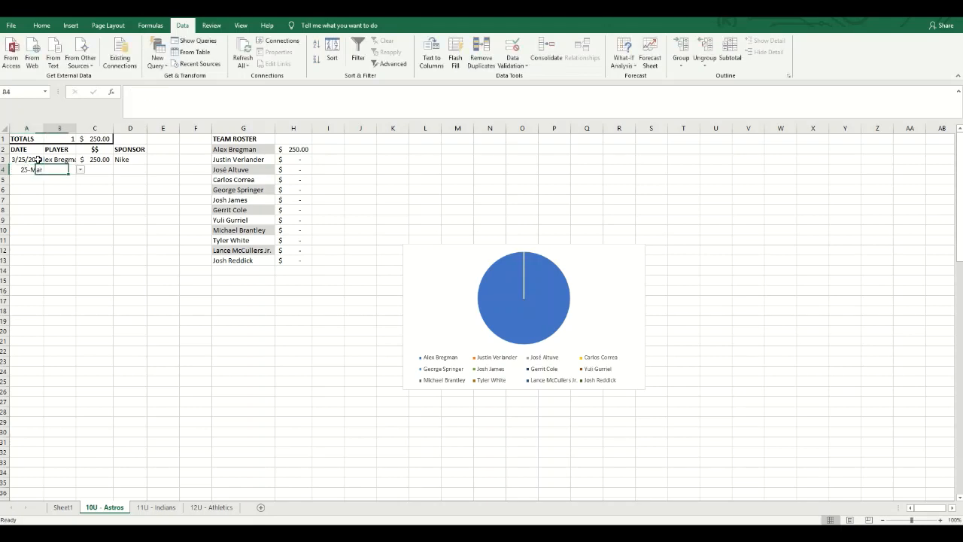
{"action": "left_click", "coordinate": [80, 171]}
{"action": "left_click", "coordinate": [69, 190]}
Step: Enter 5000 as the amount in C4 and Adidas as the sponsor in D4
{"action": "left_click", "coordinate": [103, 171]}
{"action": "type", "text": "5,00"}
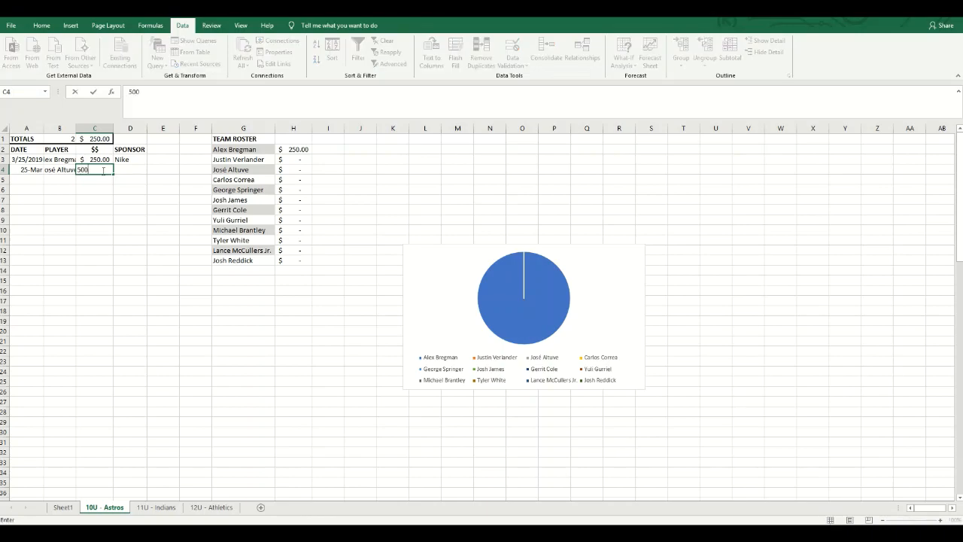
{"action": "type", "text": "0"}
{"action": "left_click", "coordinate": [125, 175]}
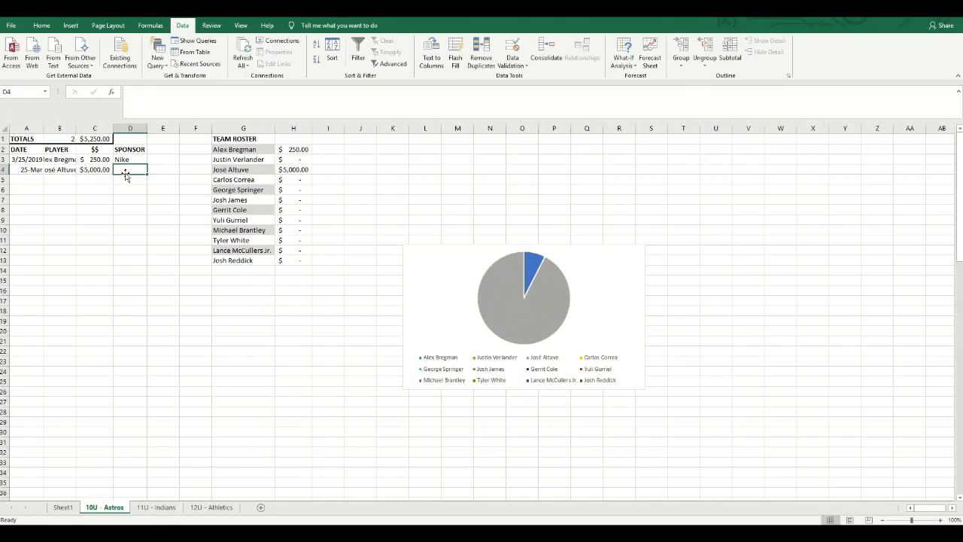
{"action": "type", "text": "A"}
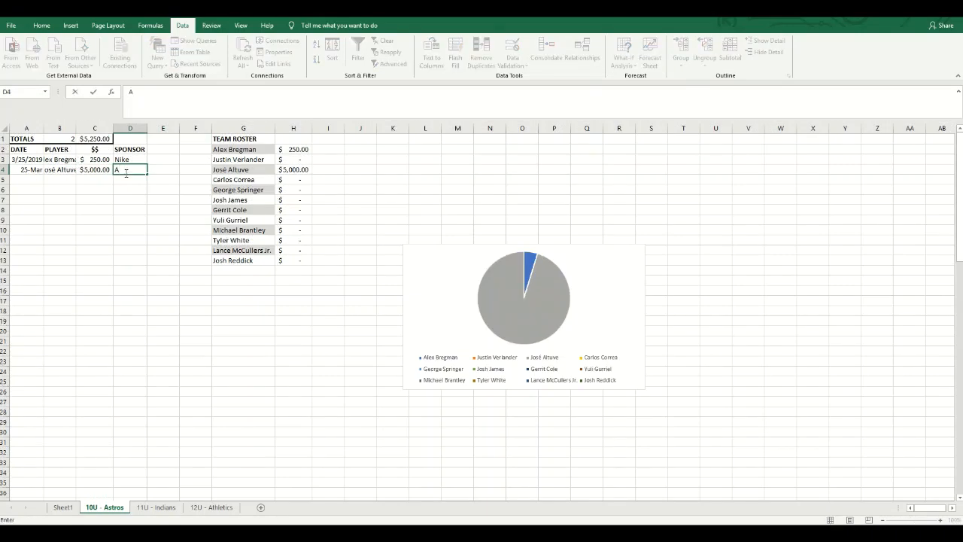
{"action": "type", "text": "didas"}
{"action": "key", "text": "Return"}
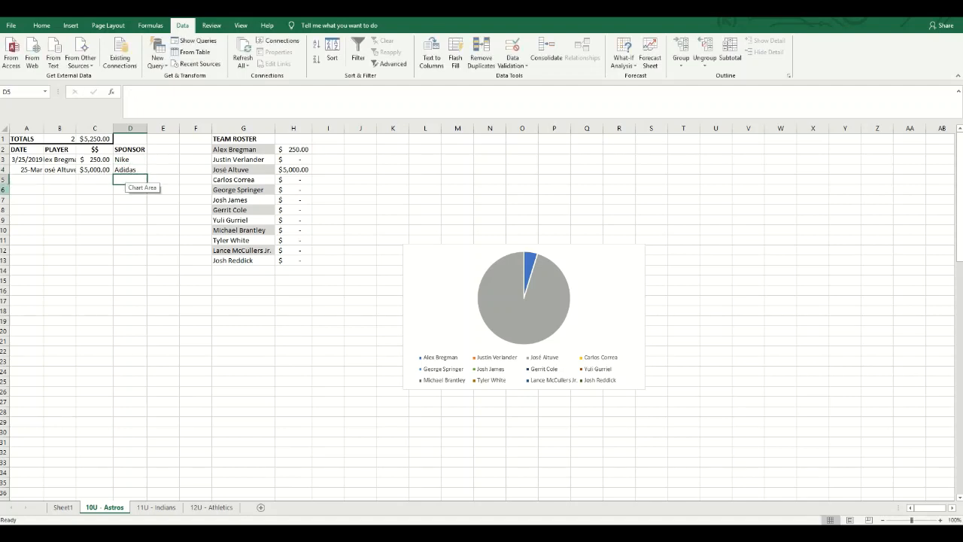
Step: Start the third sponsorship entry in row 5 with the date 25-Mar and Yuli Gurriel as the player
{"action": "left_click", "coordinate": [35, 178]}
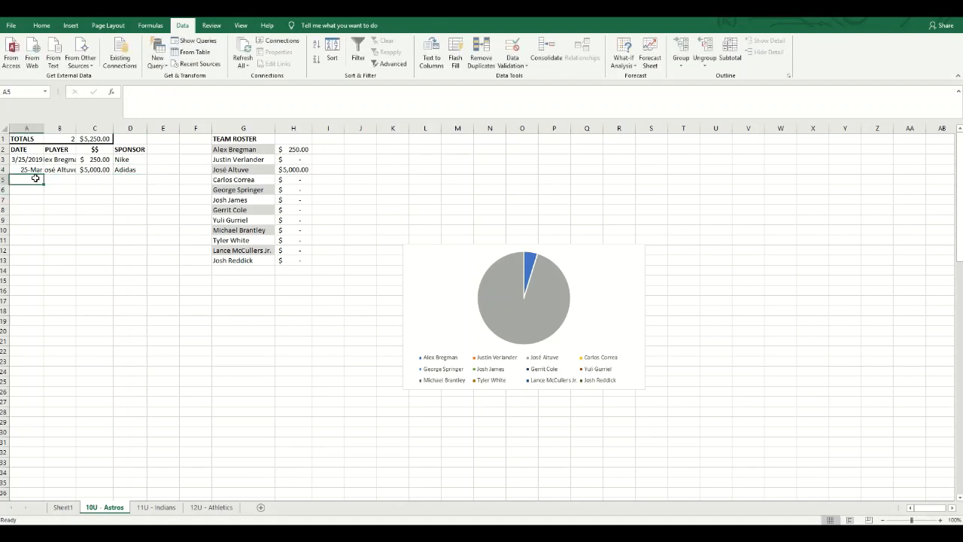
{"action": "type", "text": ":"}
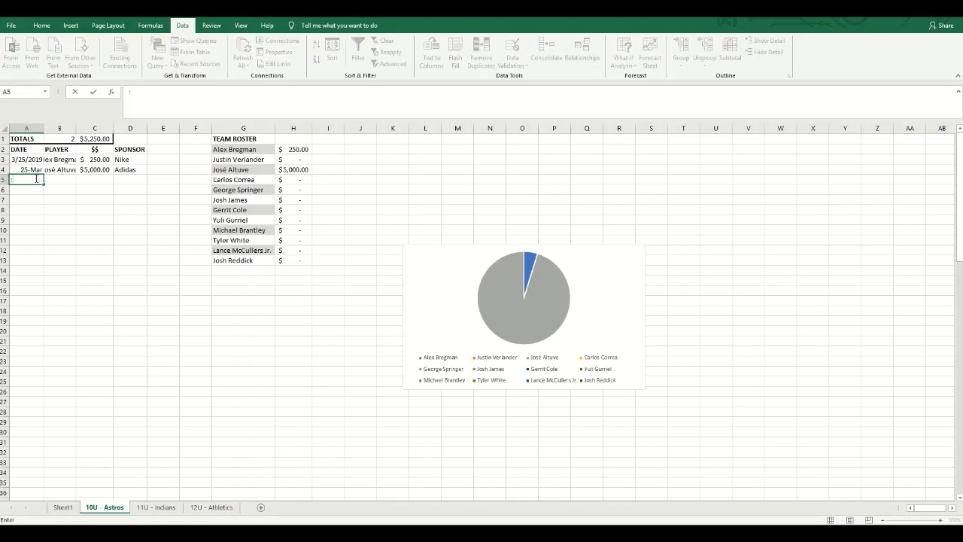
{"action": "key", "text": "ctrl+semicolon"}
{"action": "key", "text": "Tab"}
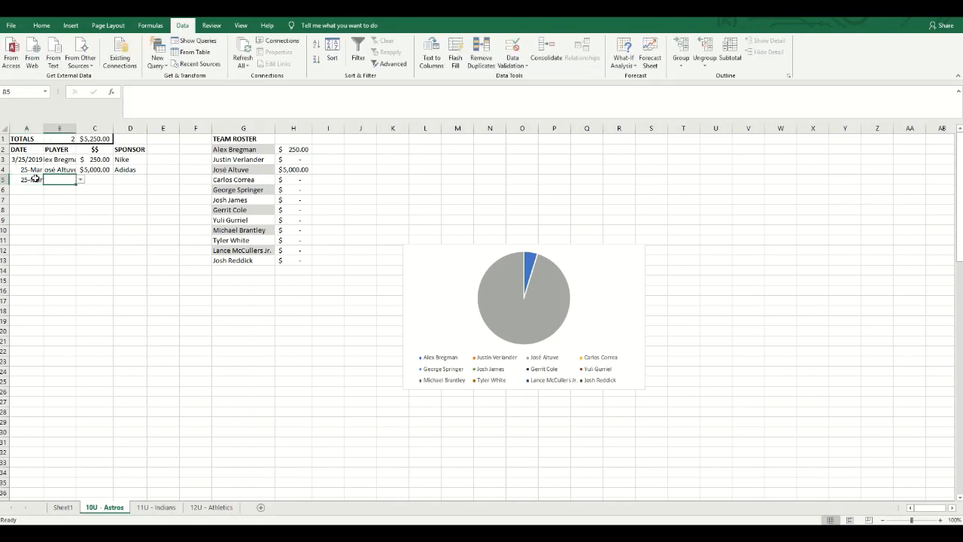
{"action": "left_click", "coordinate": [80, 182]}
{"action": "left_click", "coordinate": [60, 234]}
Step: Enter 2500 as the amount in C5 and McDonald's as the sponsor in D5, spelled with the apostrophe
{"action": "left_click", "coordinate": [109, 180]}
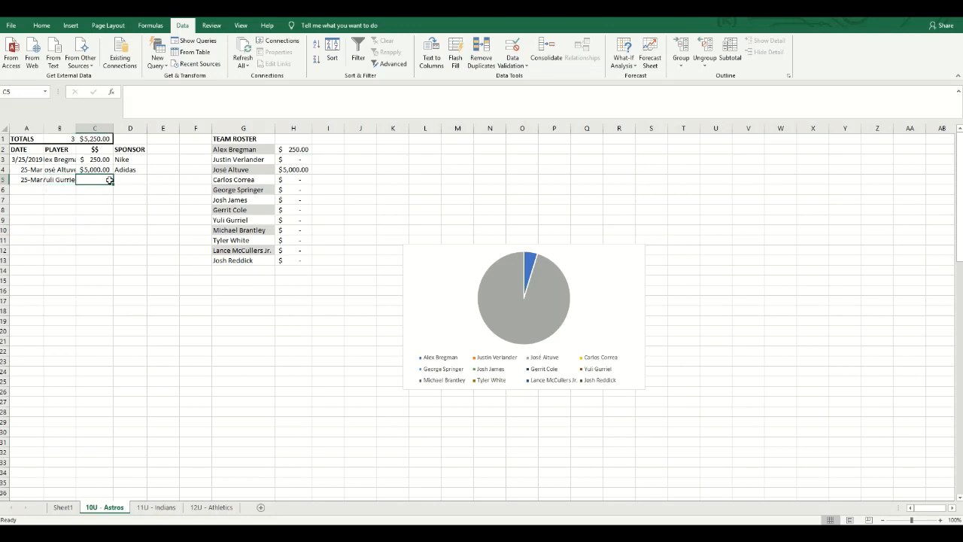
{"action": "type", "text": "2500"}
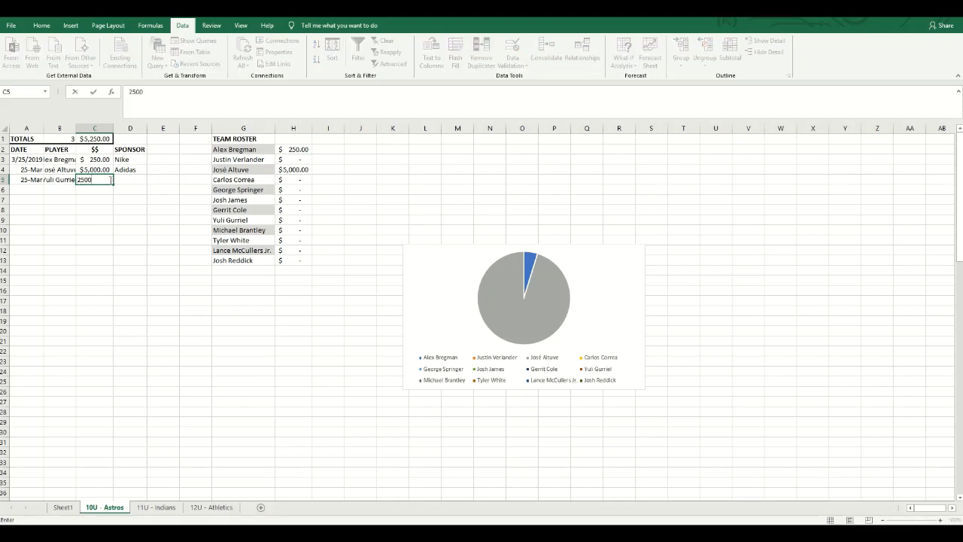
{"action": "left_click", "coordinate": [129, 179]}
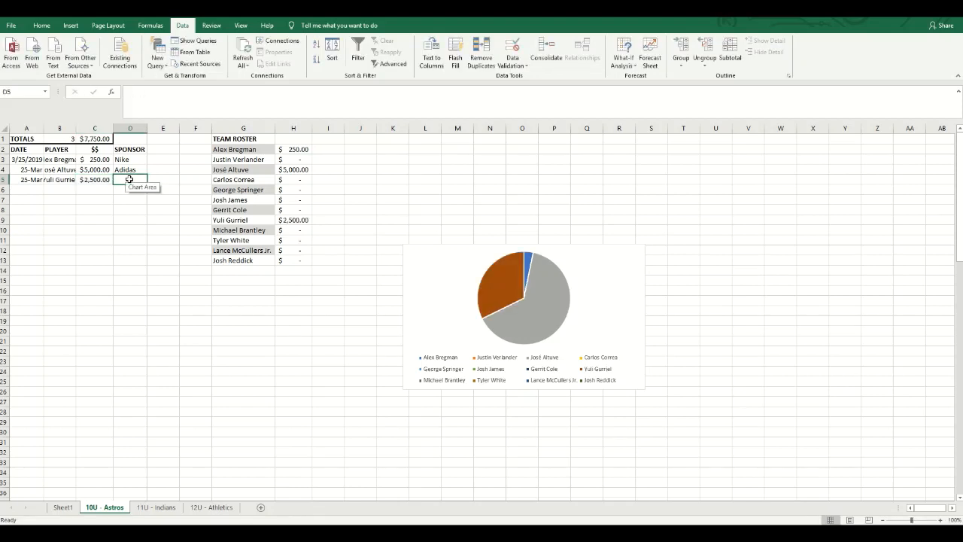
{"action": "type", "text": "Mc"}
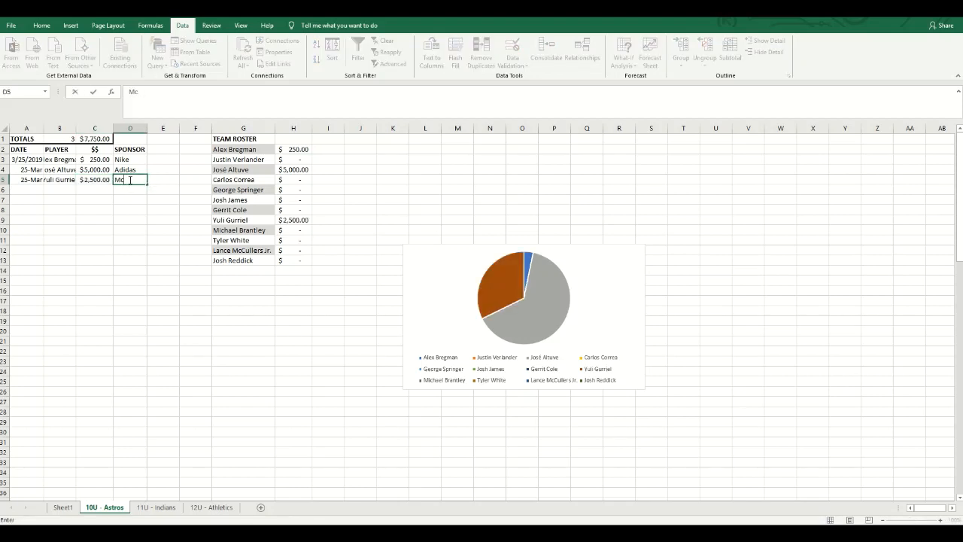
{"action": "type", "text": "Donals"}
{"action": "type", "text": "s"}
{"action": "key", "text": "Return"}
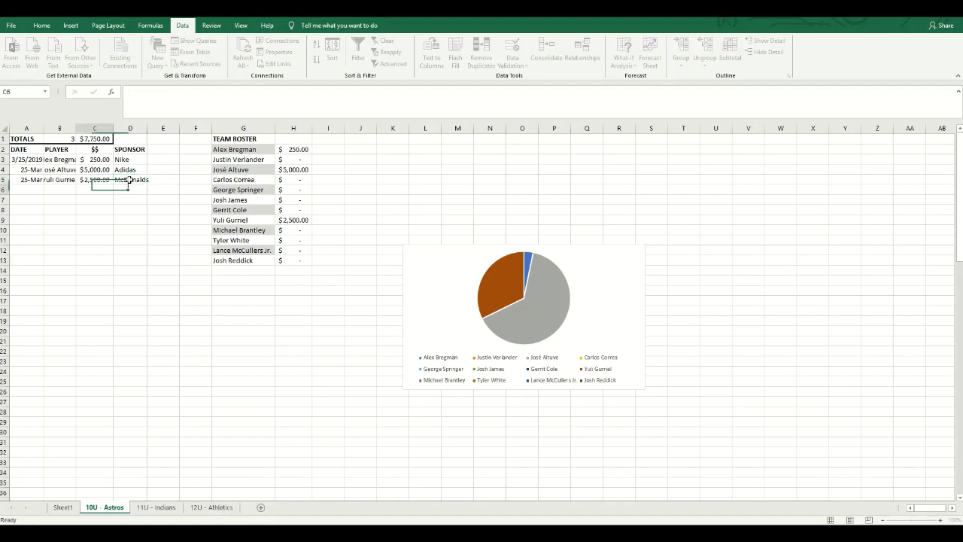
{"action": "double_click", "coordinate": [148, 181]}
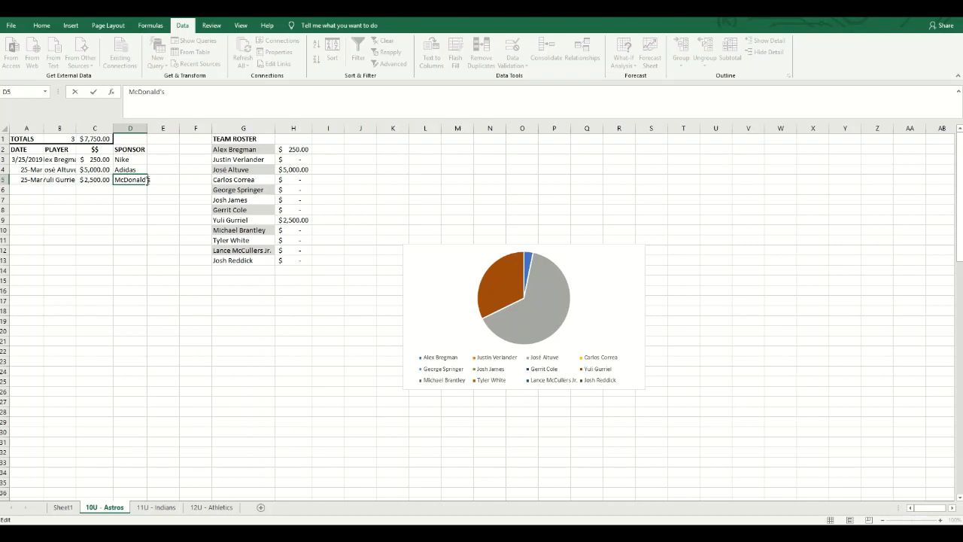
{"action": "left_click", "coordinate": [341, 228]}
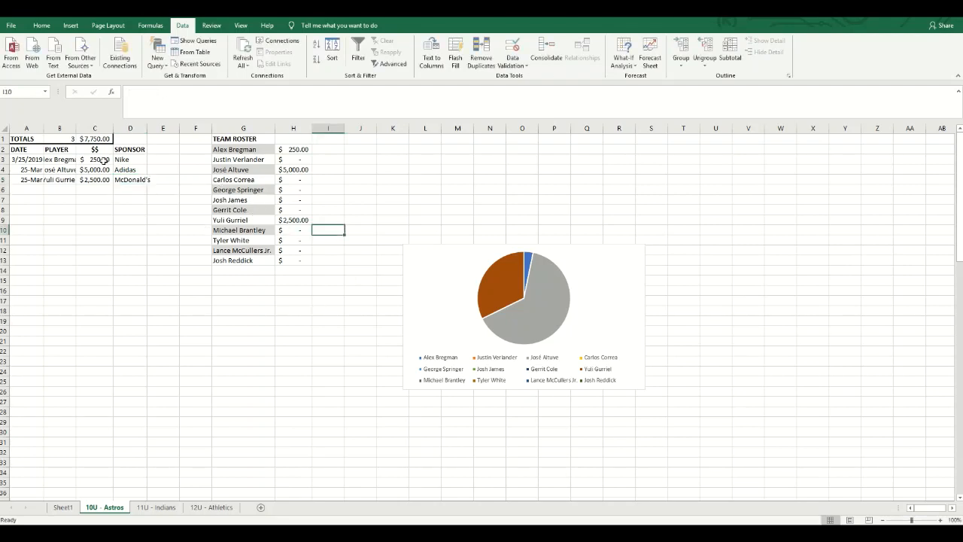
Step: Inspect the SUMIF formulas behind the roster totals for Alex Bregman, José Altuve and Yuli Gurriel in column H
{"action": "left_click", "coordinate": [299, 150]}
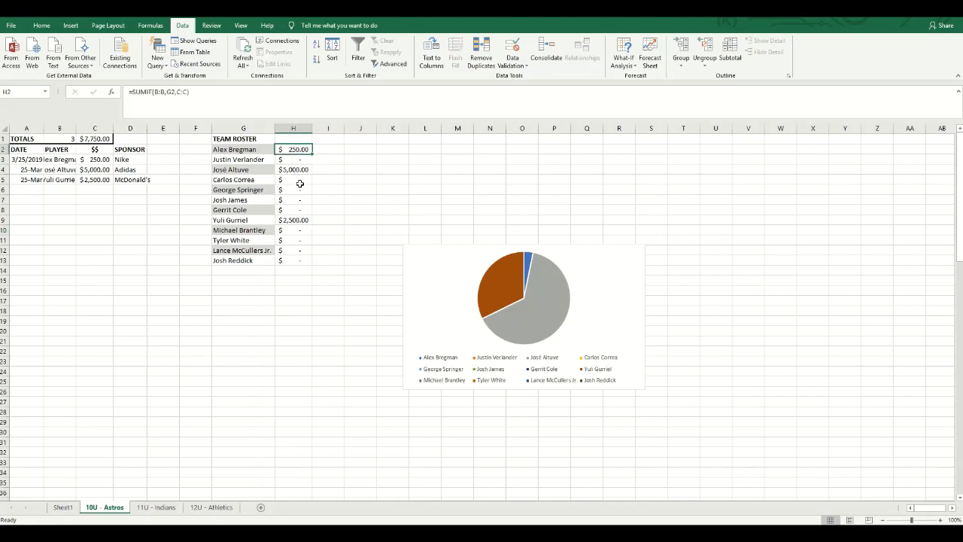
{"action": "left_click", "coordinate": [302, 170]}
{"action": "left_click", "coordinate": [302, 221]}
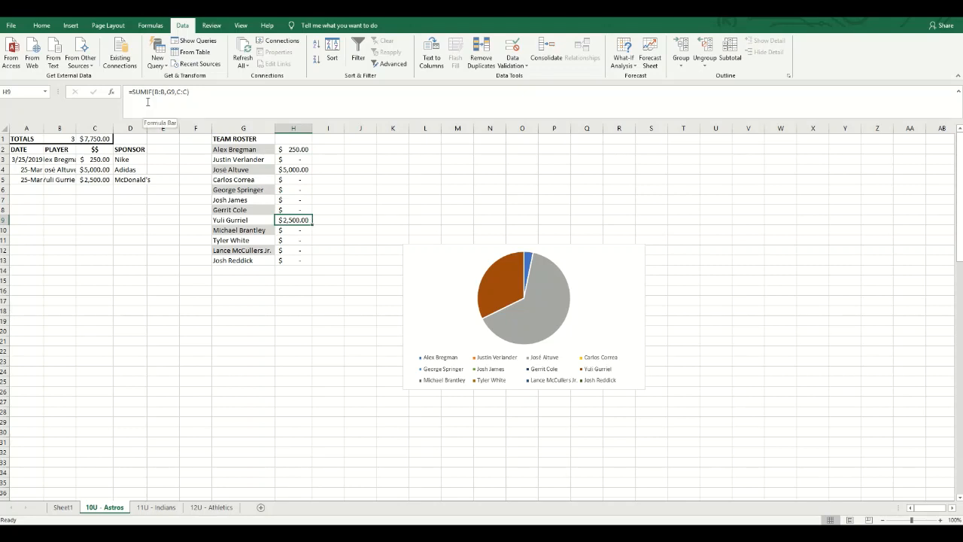
{"action": "left_click", "coordinate": [331, 208]}
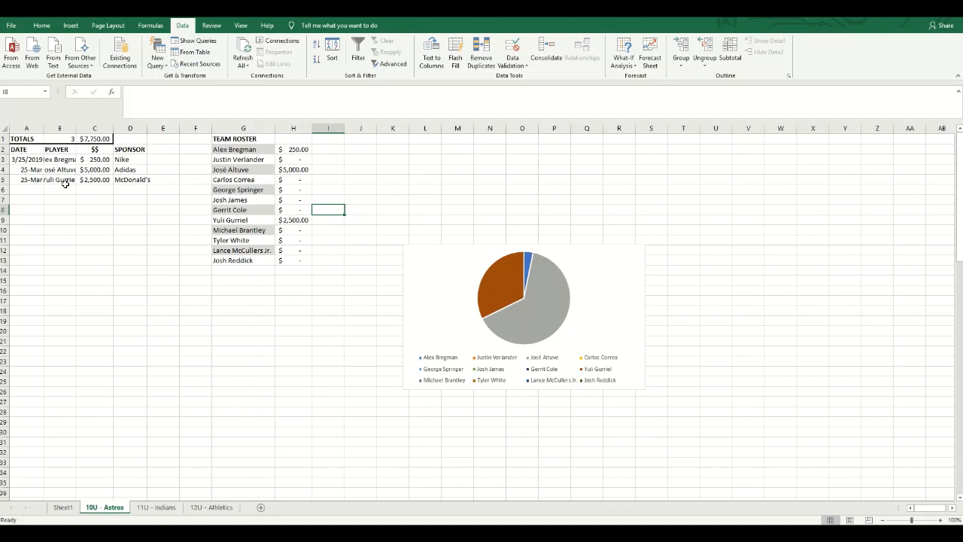
Step: Auto-fit column B to the player names and start the fourth sponsorship entry in row 6 with the date 3/25/2019
{"action": "double_click", "coordinate": [79, 129]}
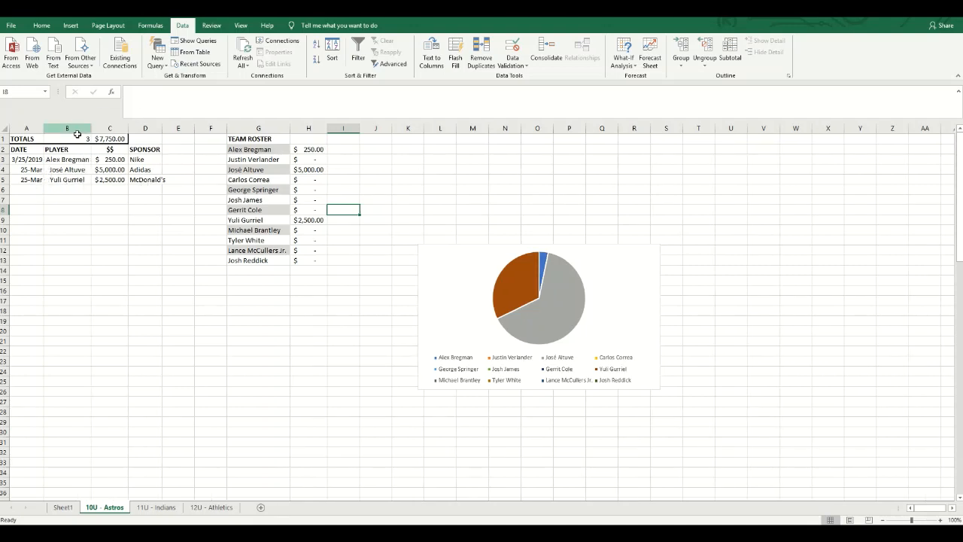
{"action": "left_click", "coordinate": [34, 189]}
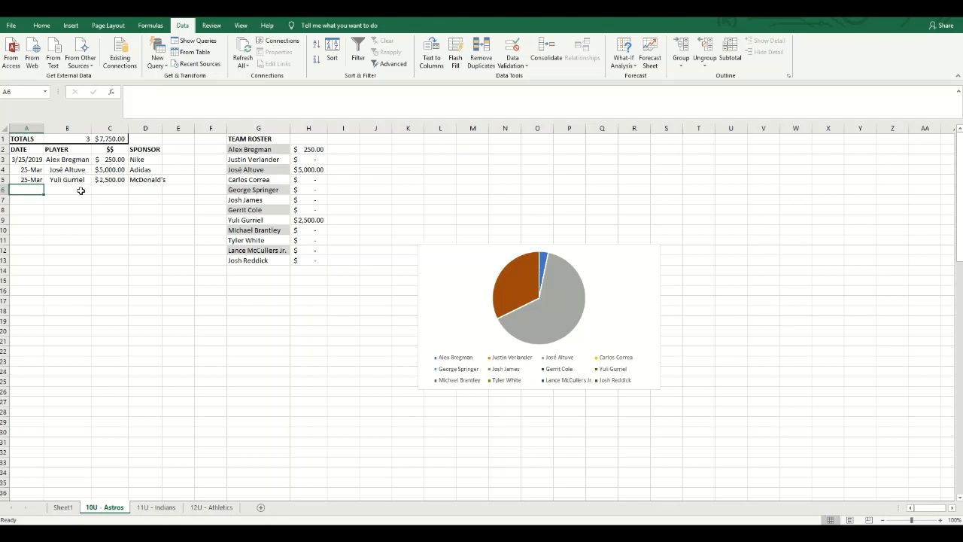
{"action": "key", "text": "ctrl+semicolon"}
{"action": "key", "text": "Tab"}
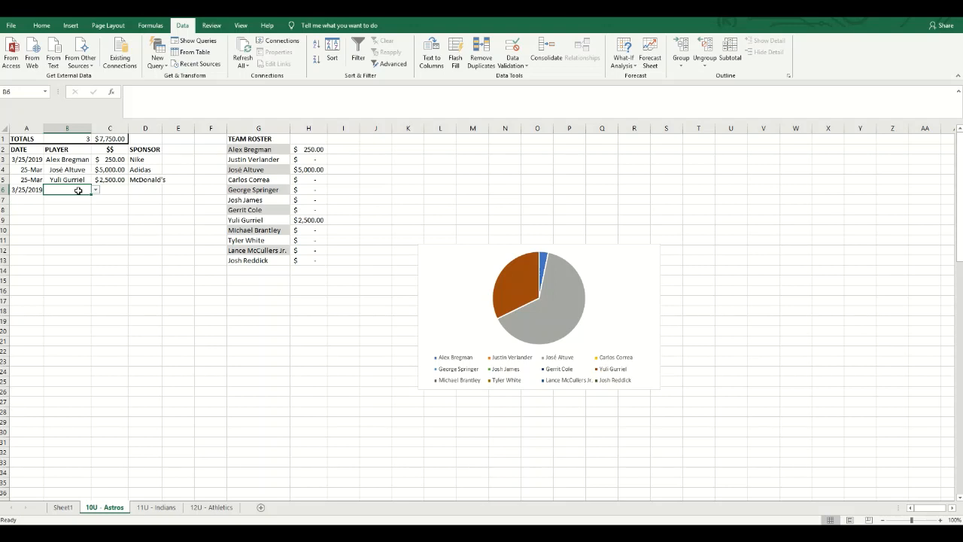
Step: Try to enter Michael Jordan, a name outside the team roster, as the player in B6
{"action": "type", "text": "Mi"}
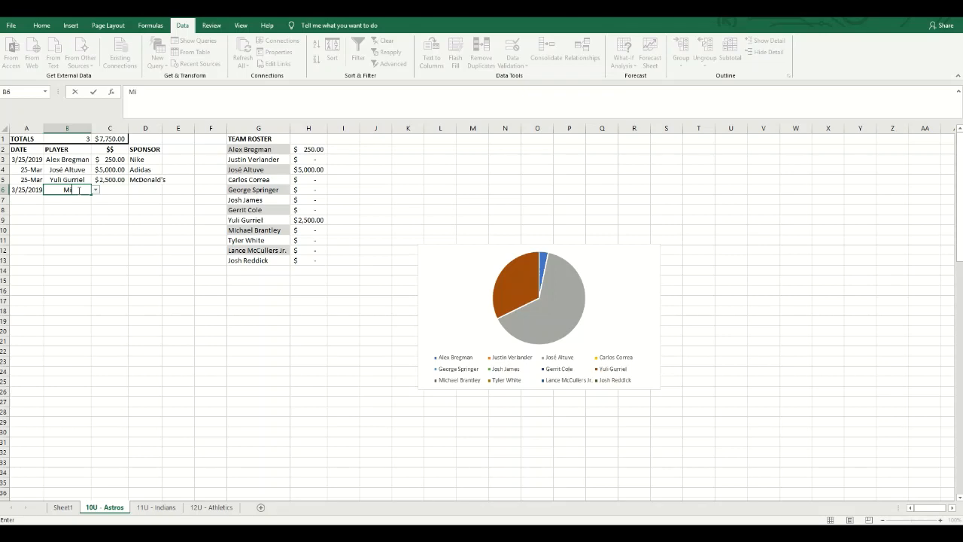
{"action": "type", "text": "chael Jordan"}
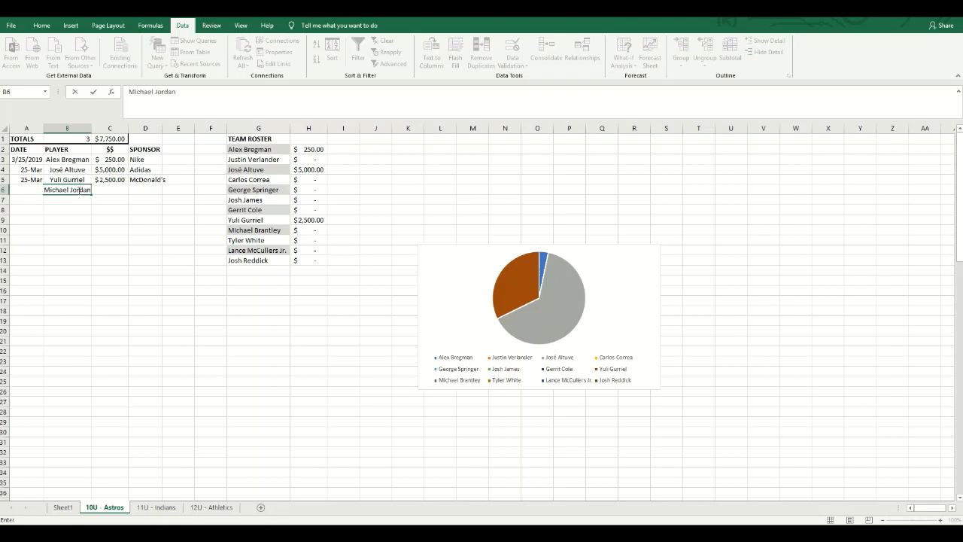
{"action": "key", "text": "Return"}
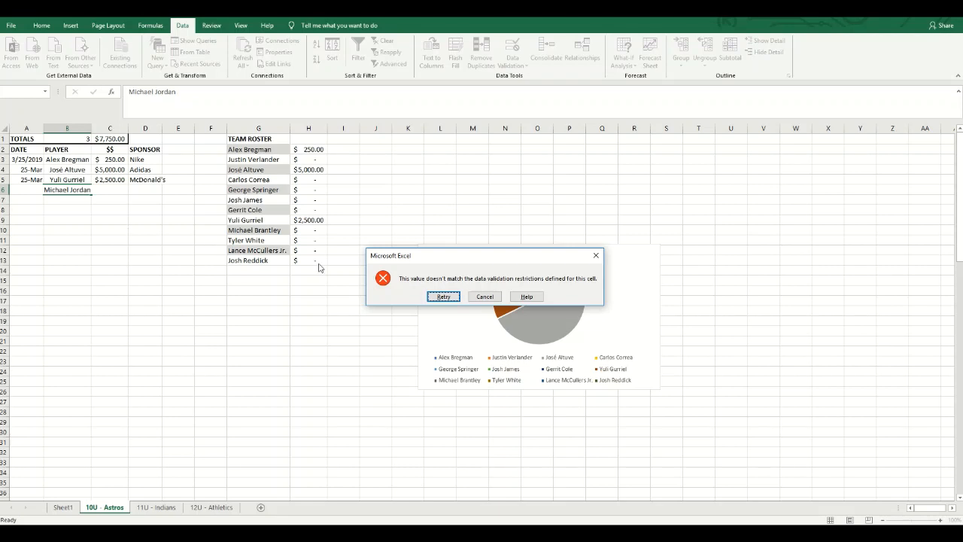
{"action": "left_click", "coordinate": [484, 296]}
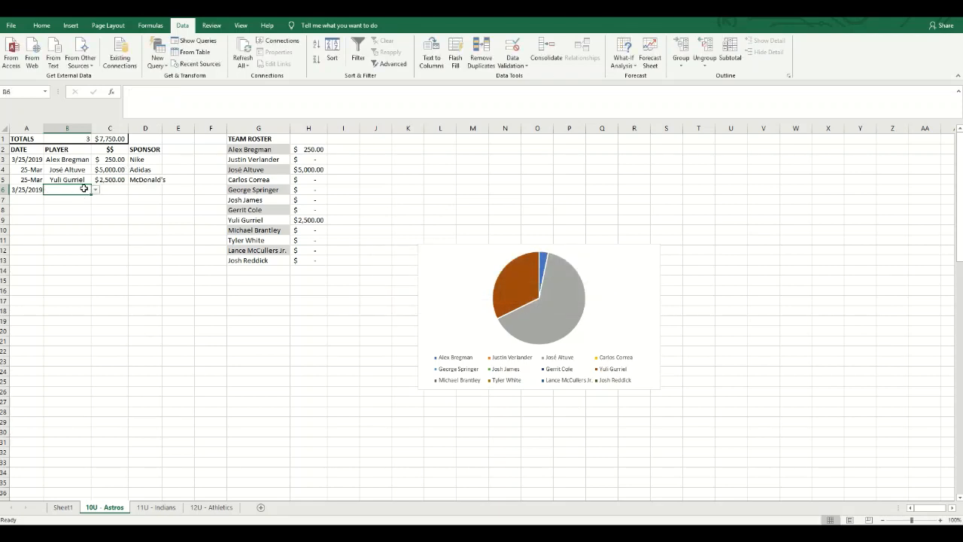
Step: Enter the roster name Gerrit Cole as the player in B6 by hand
{"action": "type", "text": "A"}
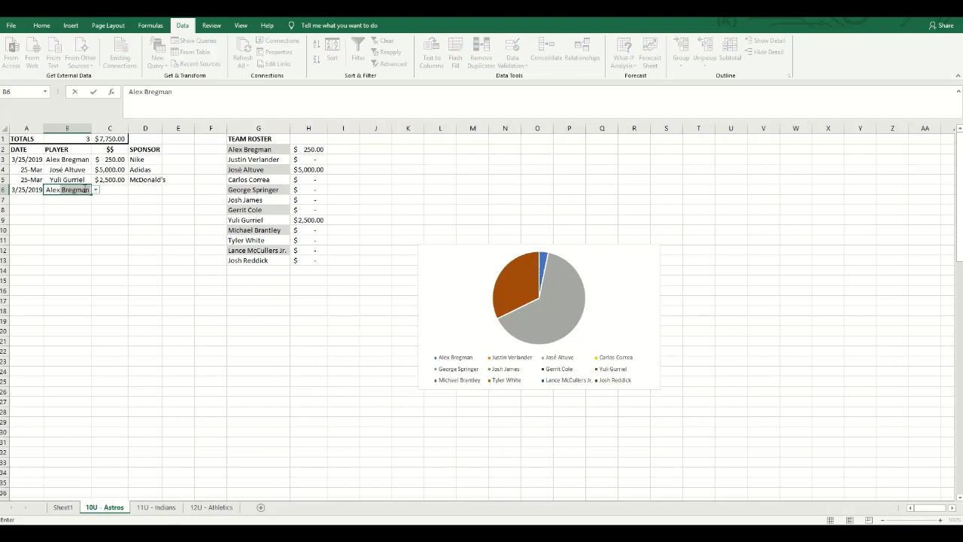
{"action": "key", "text": "BackSpace"}
{"action": "key", "text": "BackSpace"}
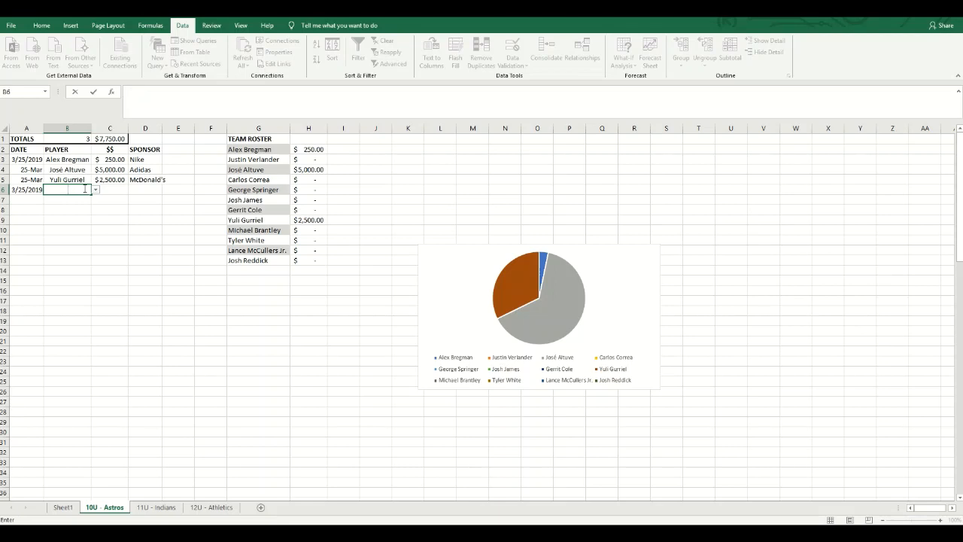
{"action": "type", "text": "Gerrit Cole"}
{"action": "key", "text": "Return"}
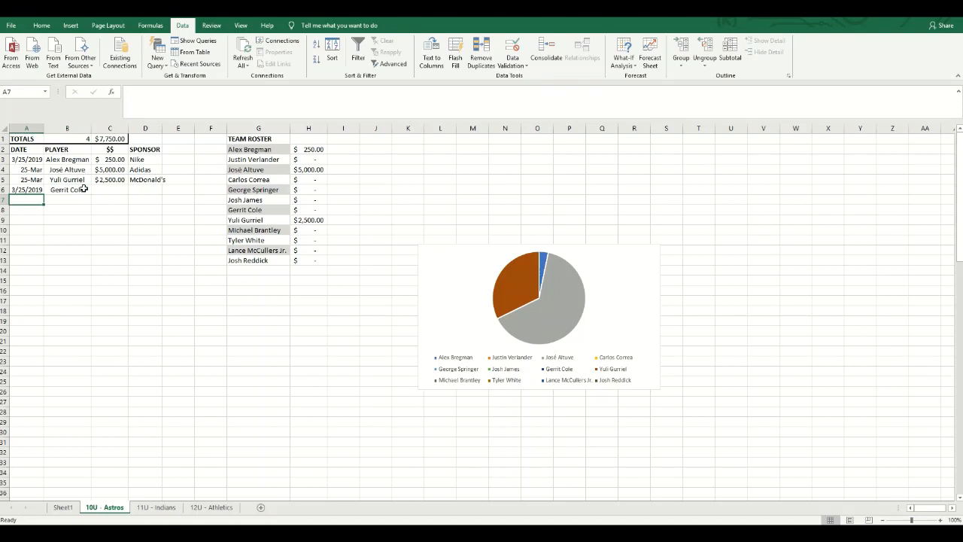
Step: Choose Alex Bregman from the player drop-down list in B6 and enter 4000 as the amount in C6
{"action": "left_click", "coordinate": [83, 189]}
{"action": "left_click", "coordinate": [96, 190]}
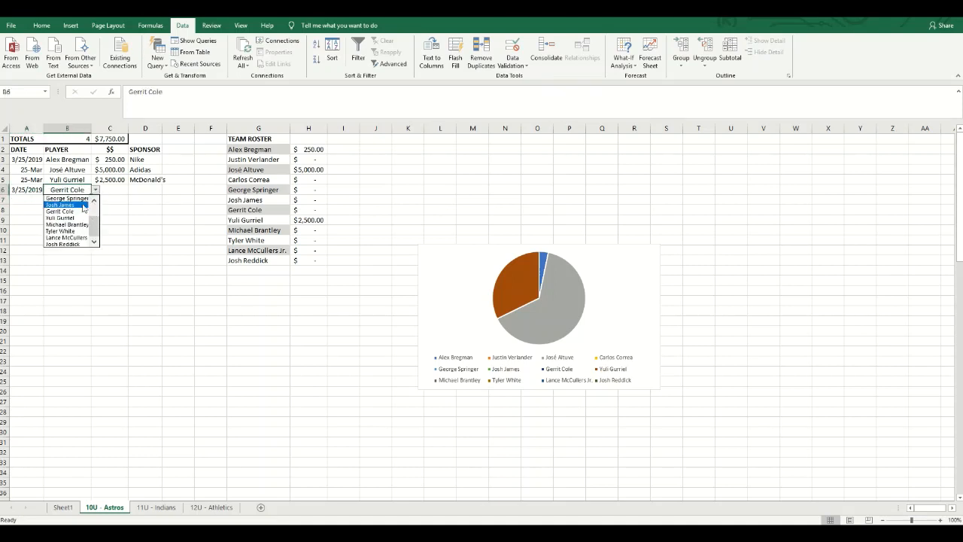
{"action": "left_click_drag", "start_coordinate": [94, 225], "coordinate": [96, 196]}
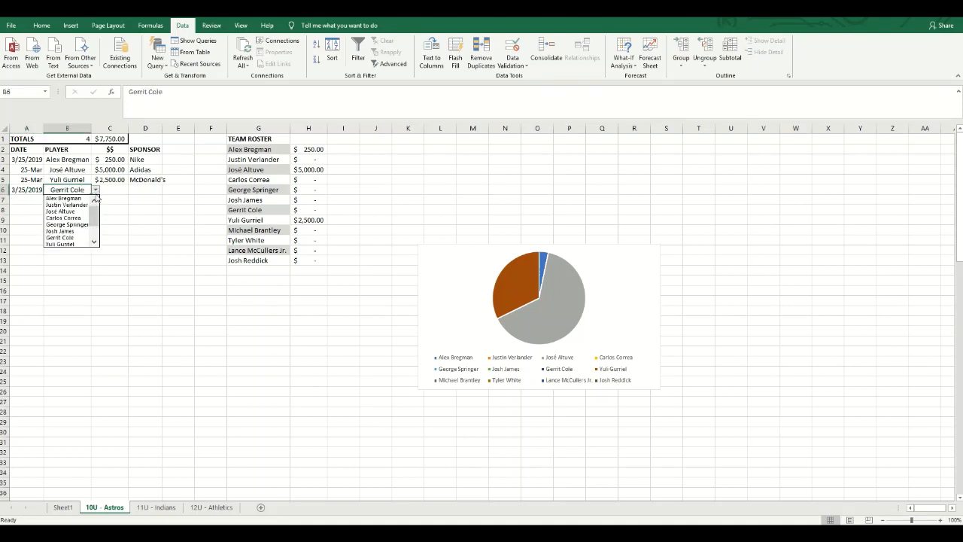
{"action": "left_click", "coordinate": [64, 198]}
{"action": "left_click", "coordinate": [113, 193]}
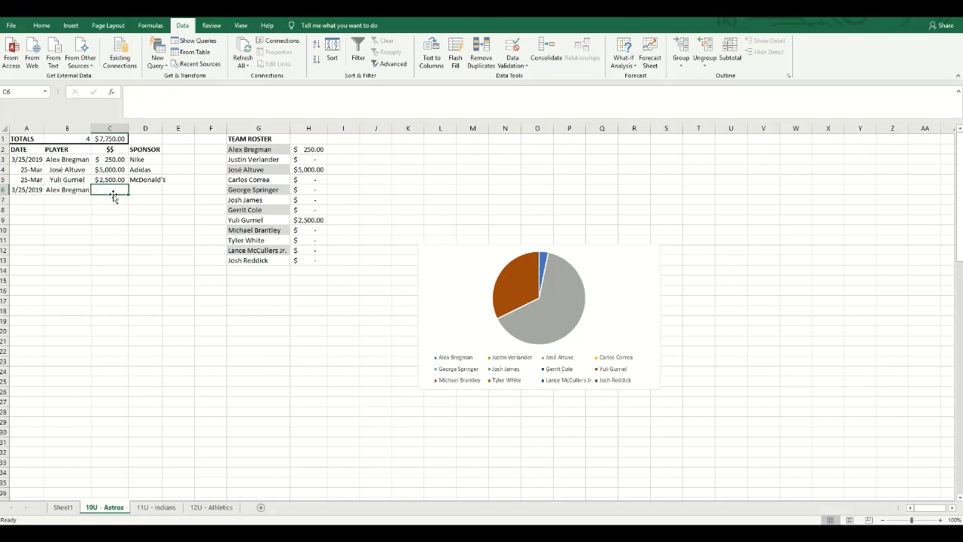
{"action": "type", "text": "4000"}
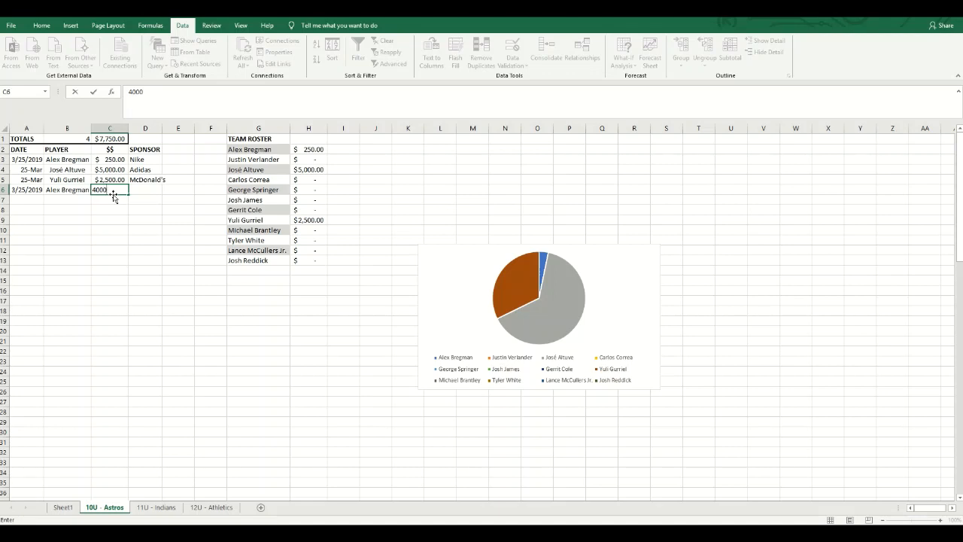
{"action": "key", "text": "Tab"}
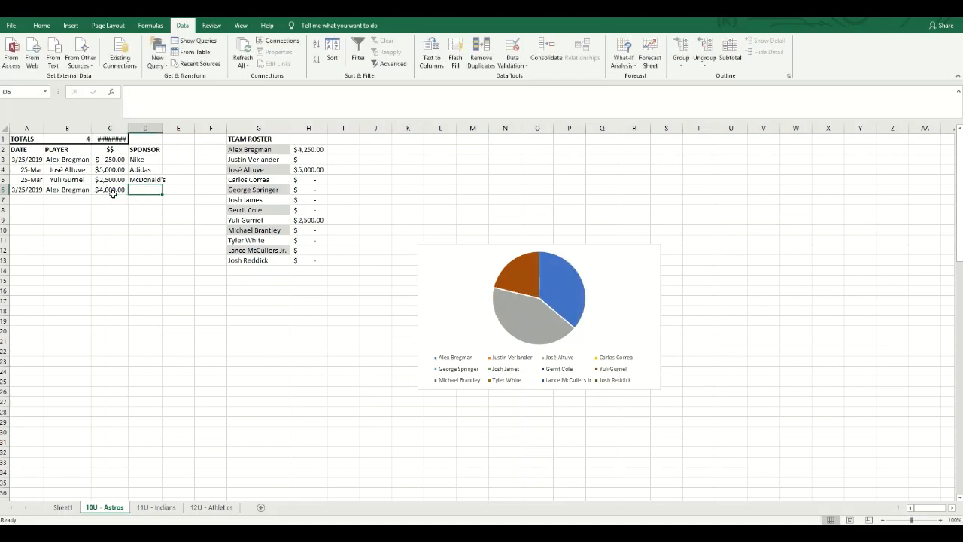
Step: Enter Popey's as the sponsor in D6 and auto-fit column C to its contents
{"action": "type", "text": "Pop"}
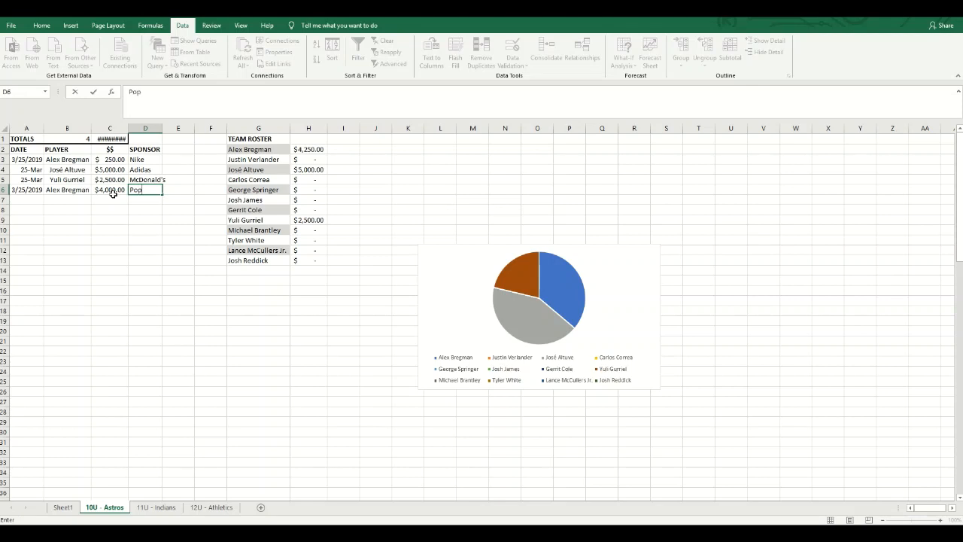
{"action": "type", "text": "ey's"}
{"action": "key", "text": "Return"}
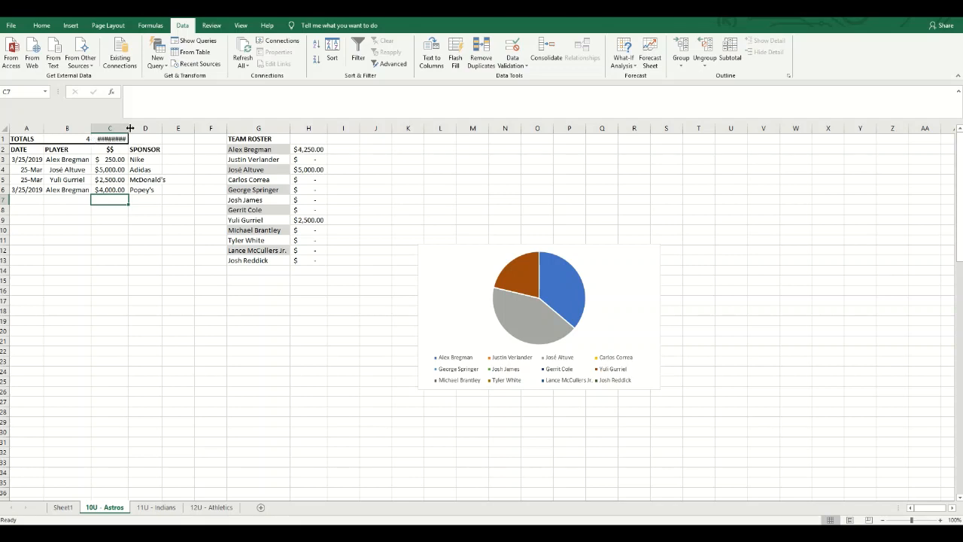
{"action": "double_click", "coordinate": [129, 128]}
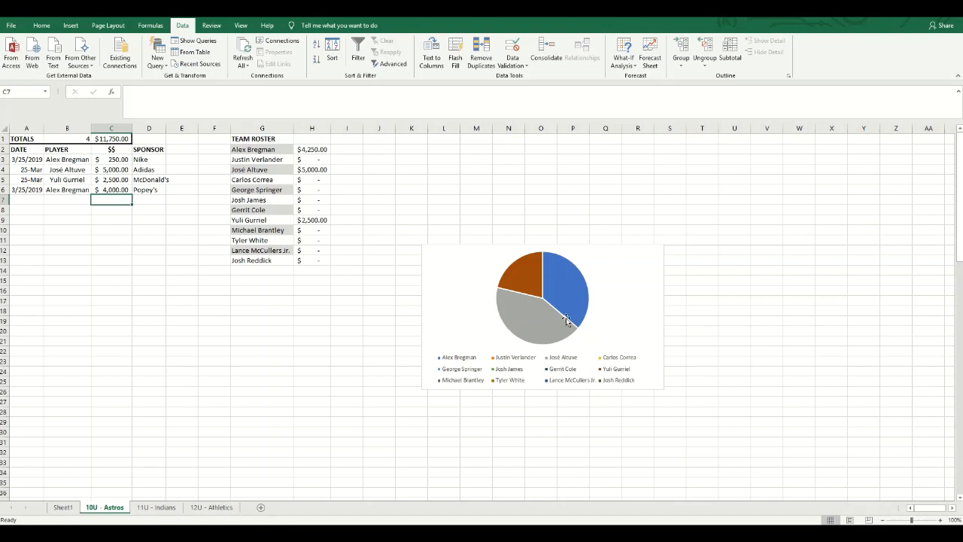
Step: Compare Alex Bregman's roster total in H2 with the sponsorship amount in C6
{"action": "left_click", "coordinate": [324, 149]}
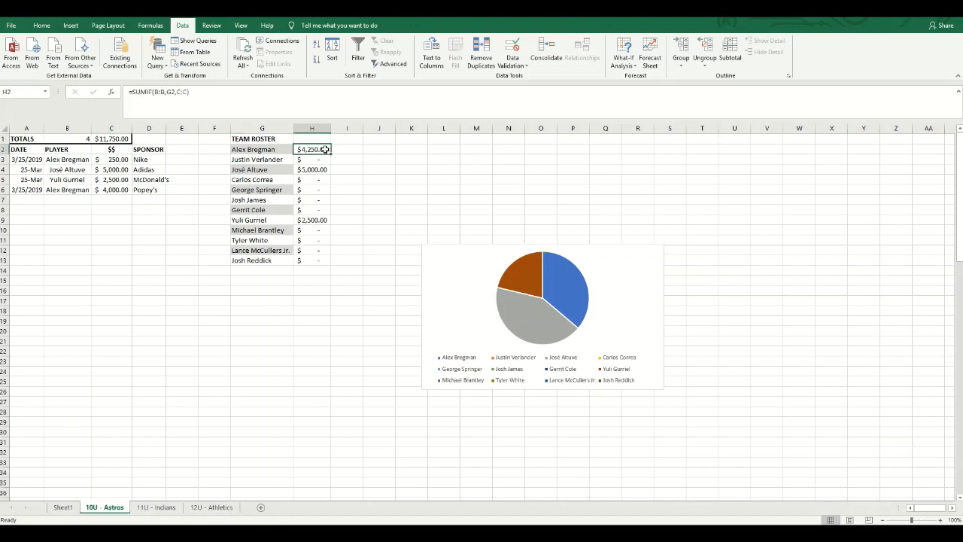
{"action": "left_click", "coordinate": [122, 190]}
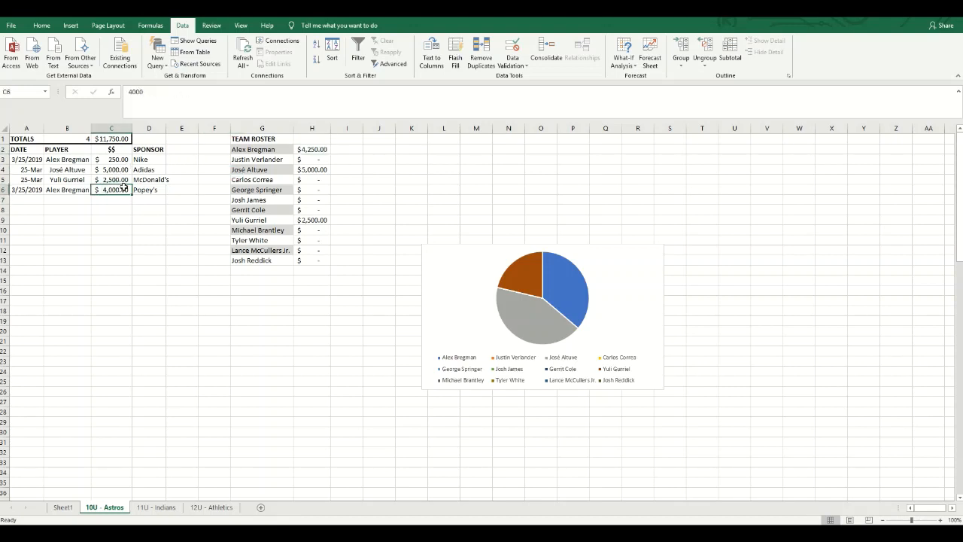
{"action": "left_click", "coordinate": [320, 149]}
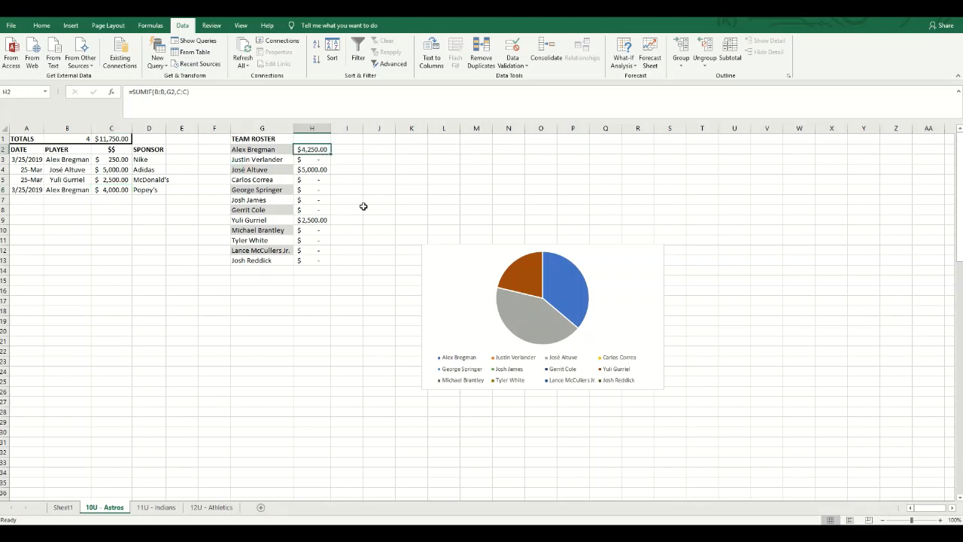
{"action": "left_click", "coordinate": [363, 207]}
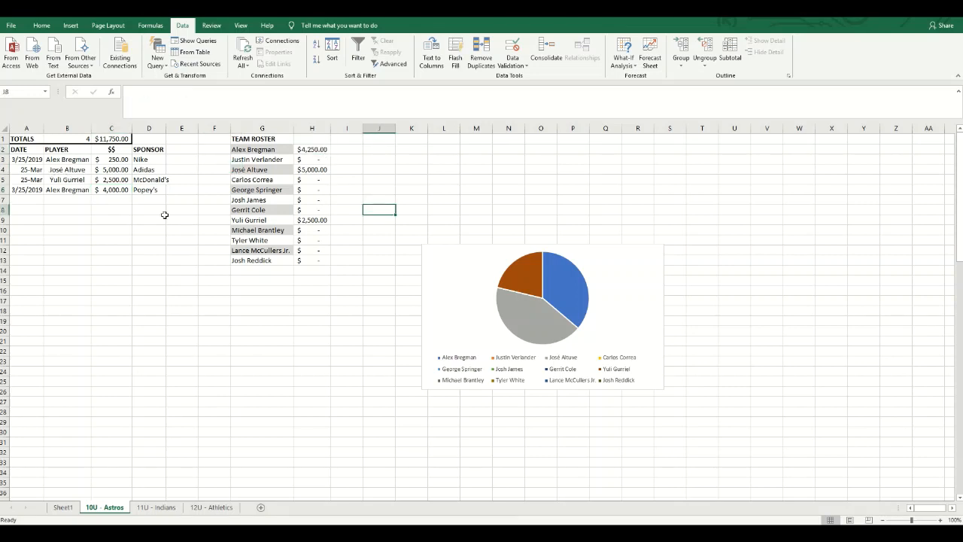
Step: Examine the COUNTA function and its player range in the sponsorship count formula in B1
{"action": "left_click", "coordinate": [77, 139]}
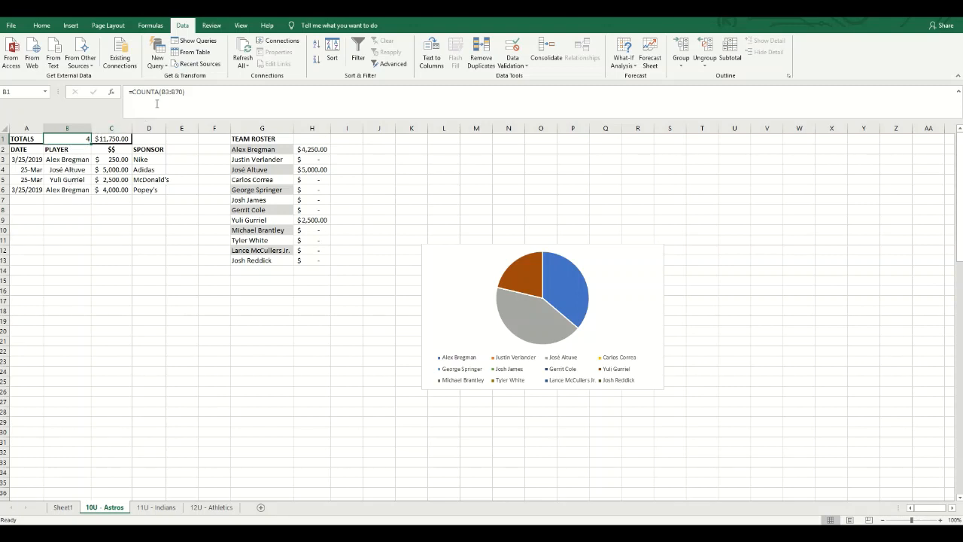
{"action": "left_click_drag", "start_coordinate": [133, 91], "coordinate": [159, 91]}
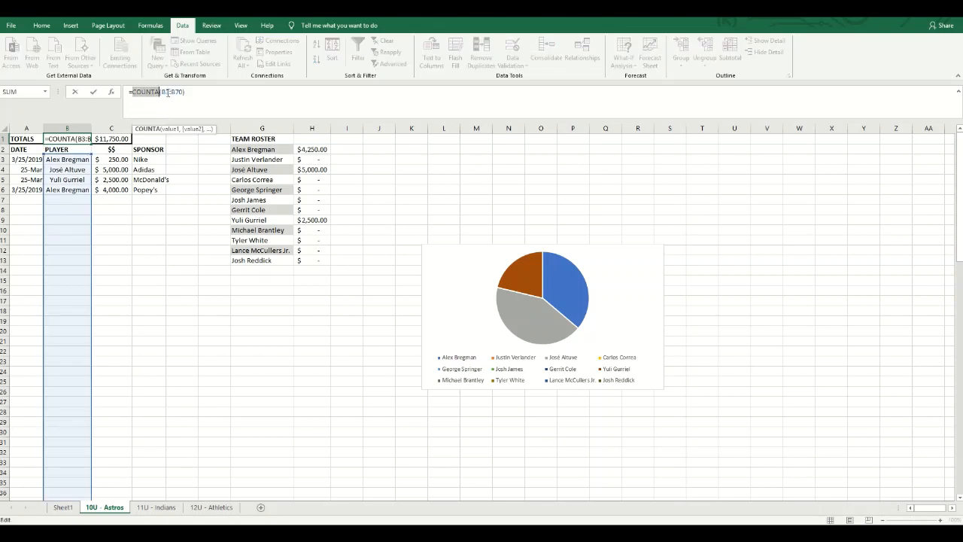
{"action": "left_click_drag", "start_coordinate": [161, 92], "coordinate": [185, 94]}
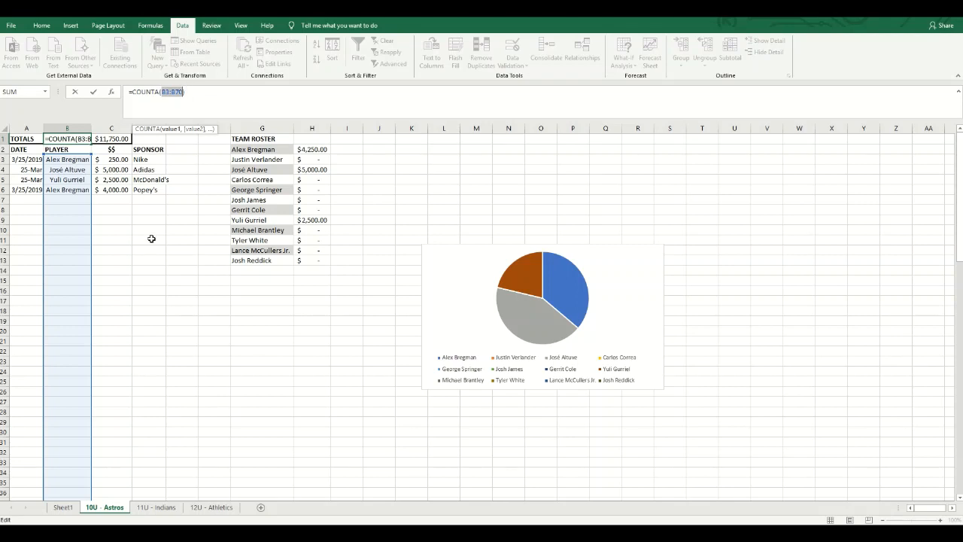
{"action": "key", "text": "ctrl+Return"}
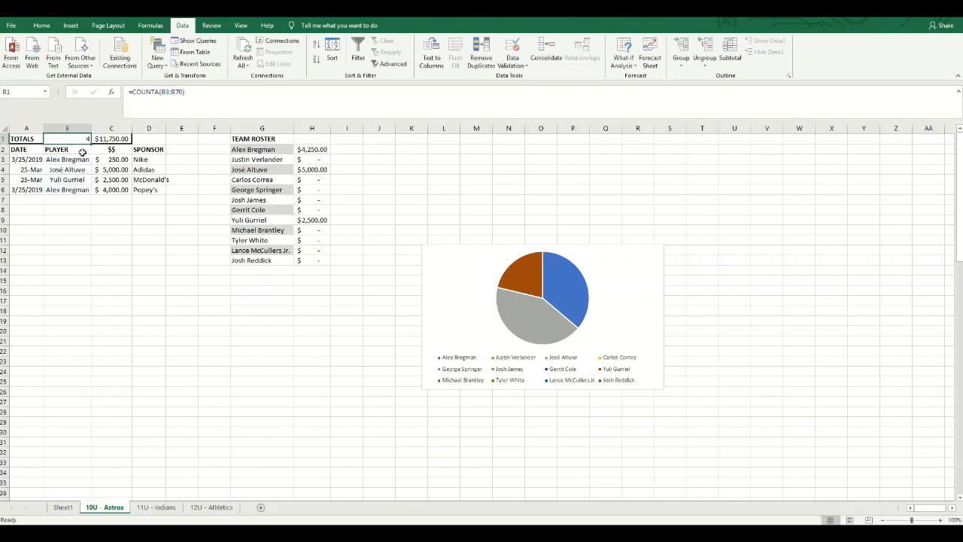
Step: Replace the sponsorship count formula in B1 with =COUNTA(B3:B100)
{"action": "key", "text": "Delete"}
{"action": "type", "text": "="}
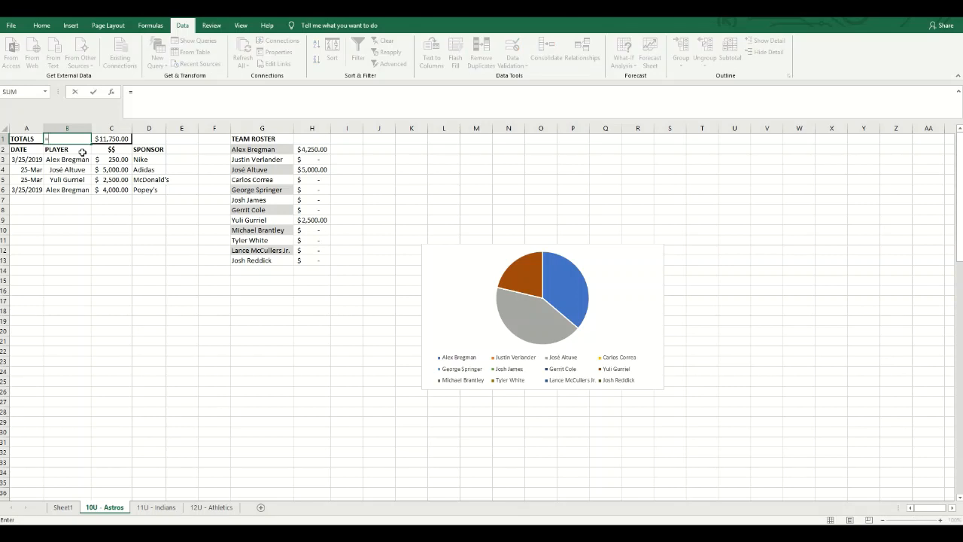
{"action": "type", "text": "count"}
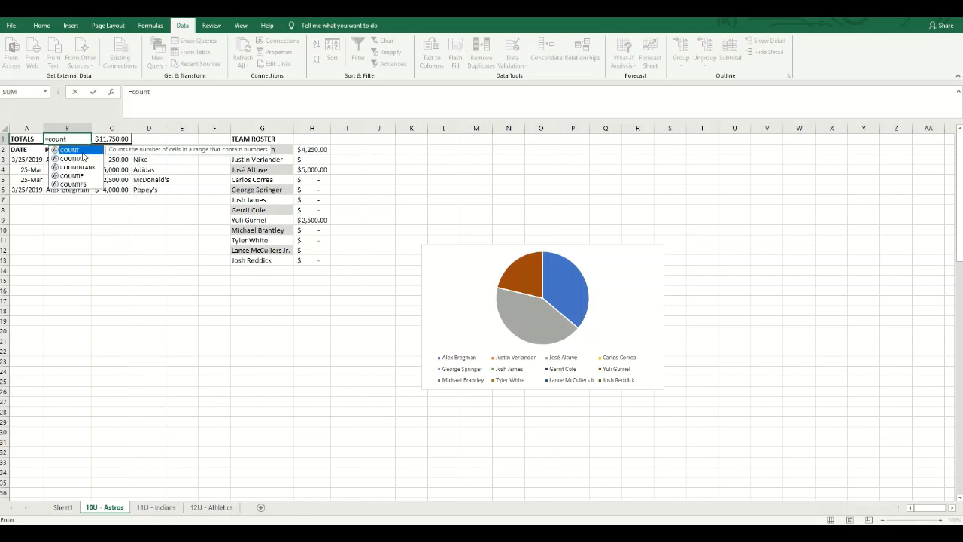
{"action": "type", "text": "a"}
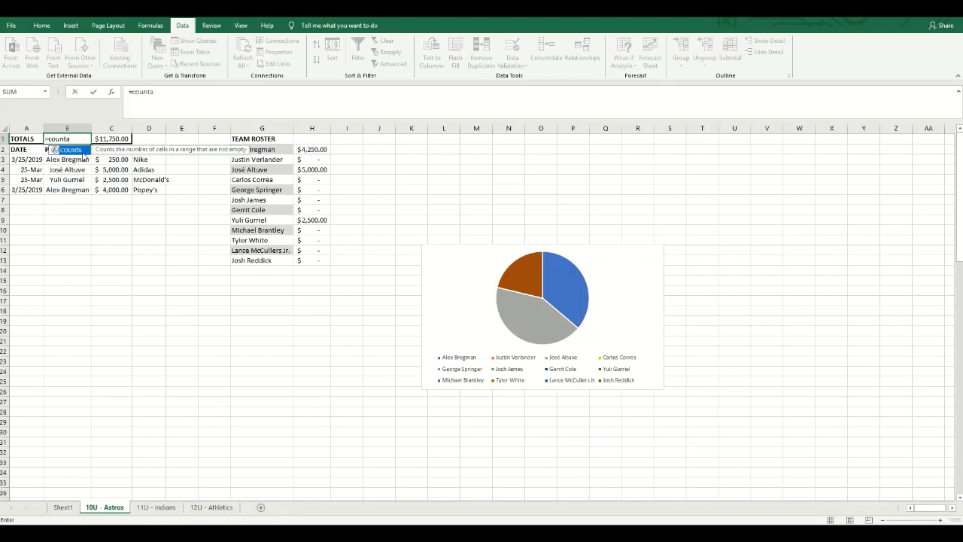
{"action": "type", "text": "("}
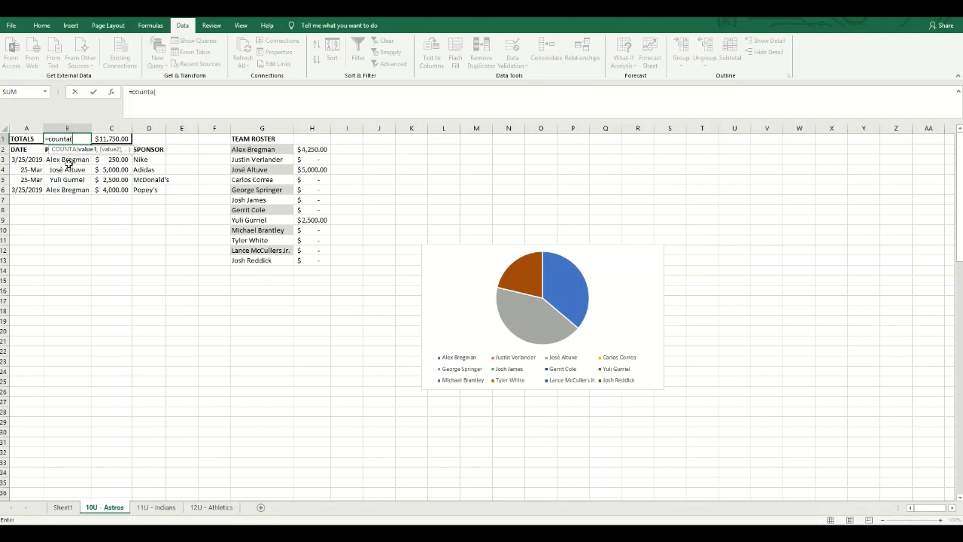
{"action": "left_click_drag", "start_coordinate": [75, 157], "coordinate": [76, 450]}
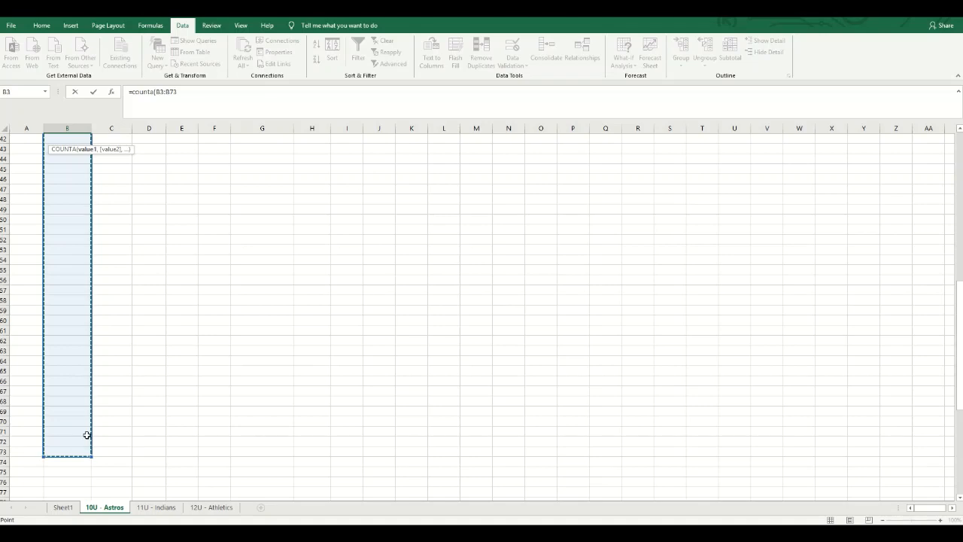
{"action": "left_click", "coordinate": [176, 92]}
{"action": "left_click_drag", "start_coordinate": [172, 92], "coordinate": [192, 94]}
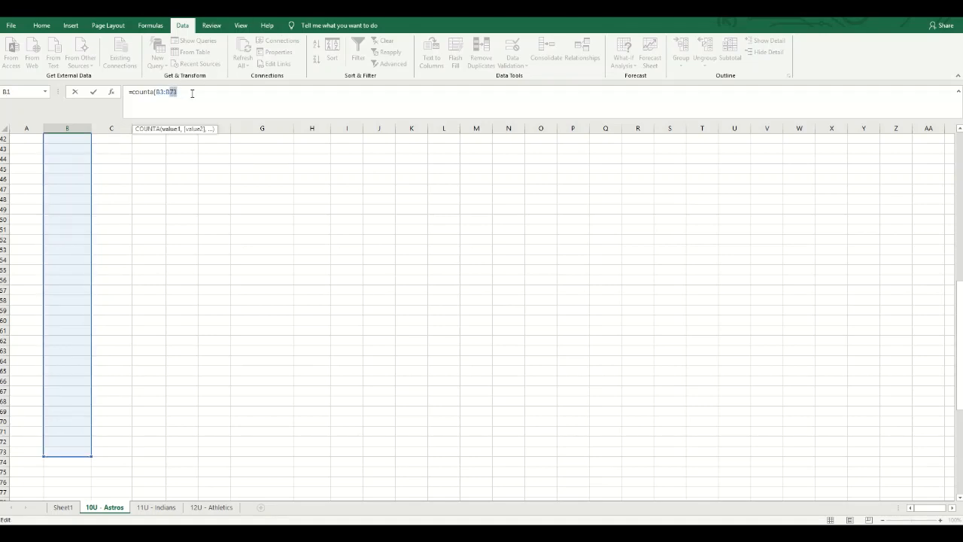
{"action": "type", "text": "100"}
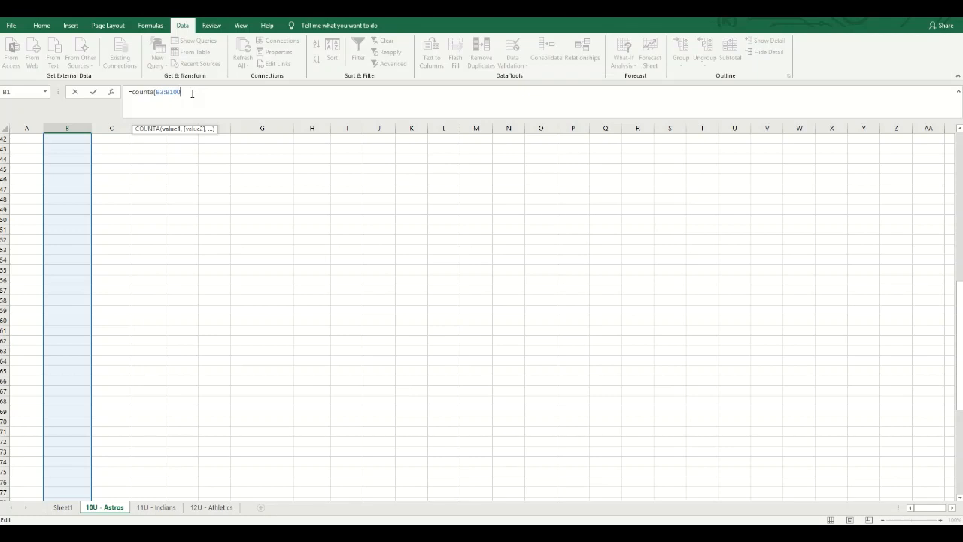
{"action": "type", "text": ")"}
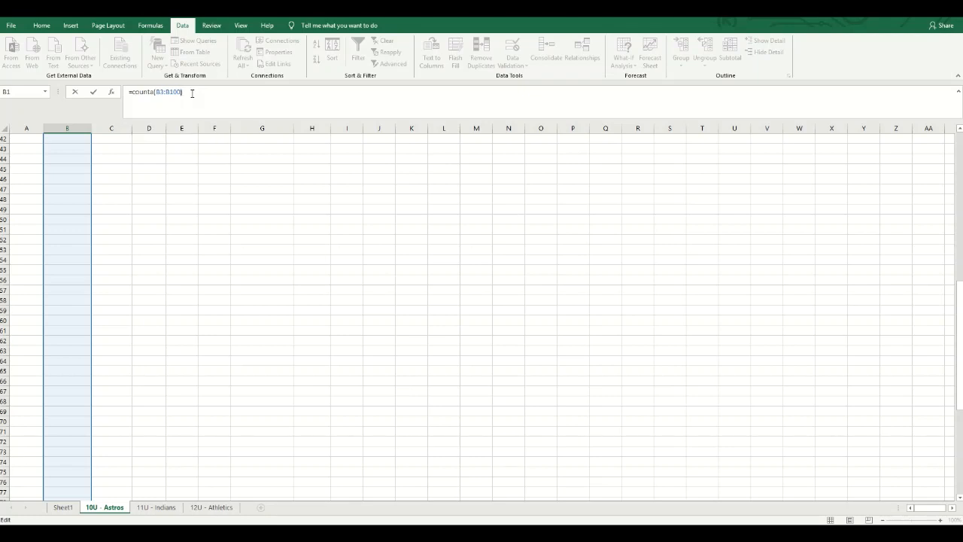
{"action": "key", "text": "Return"}
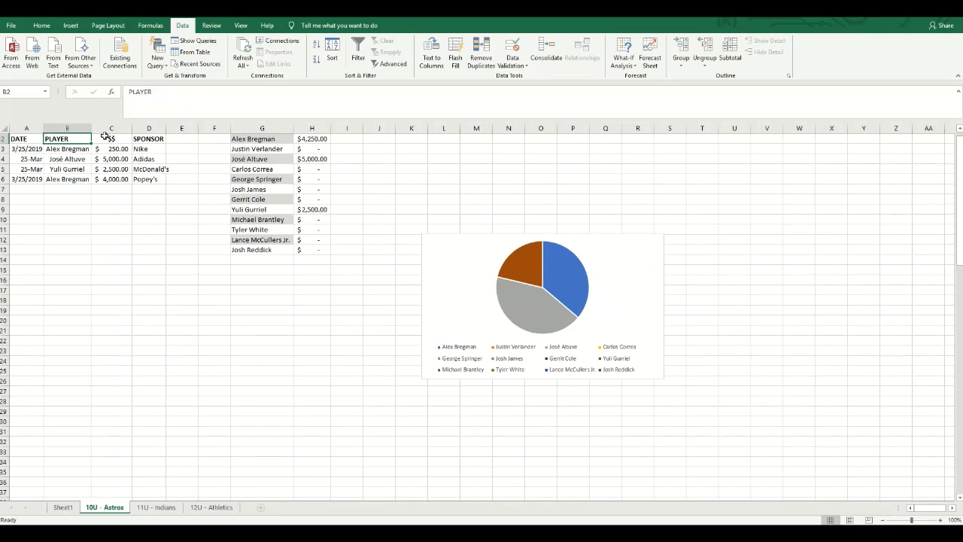
{"action": "key", "text": "Up"}
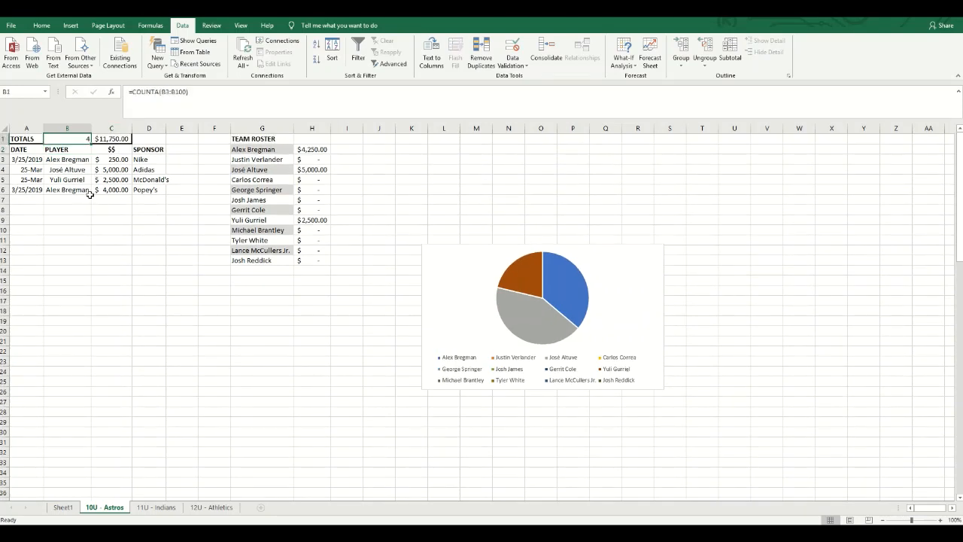
Step: Enter the current date 3/25/2019 in A7 and choose George Springer from the player drop-down list in B7
{"action": "left_click", "coordinate": [30, 198]}
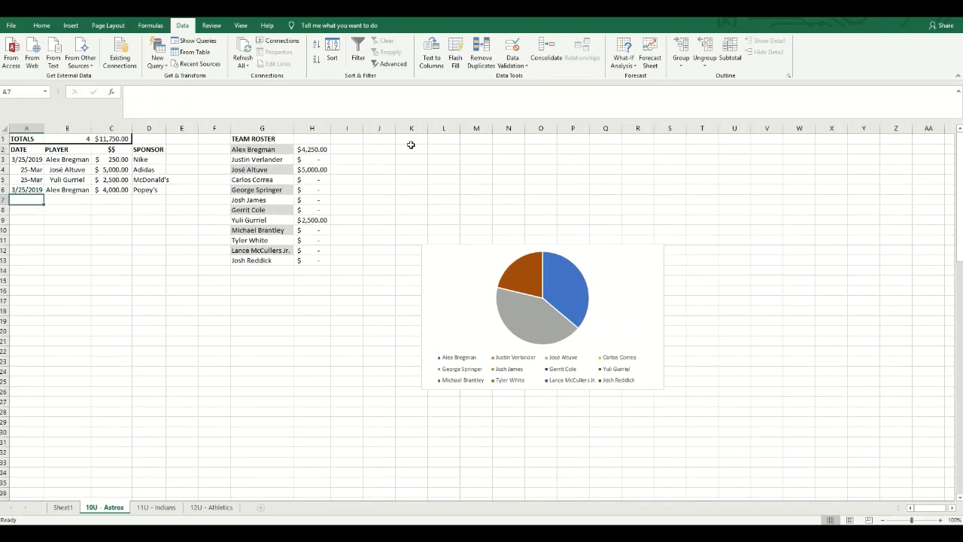
{"action": "key", "text": "ctrl+semicolon"}
{"action": "key", "text": "Tab"}
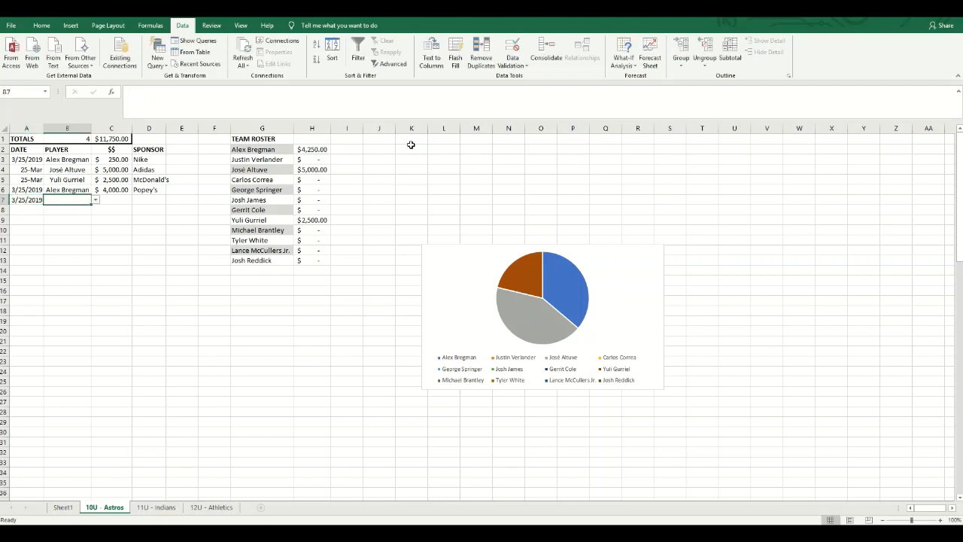
{"action": "left_click", "coordinate": [94, 203]}
{"action": "left_click", "coordinate": [64, 235]}
{"action": "key", "text": "Tab"}
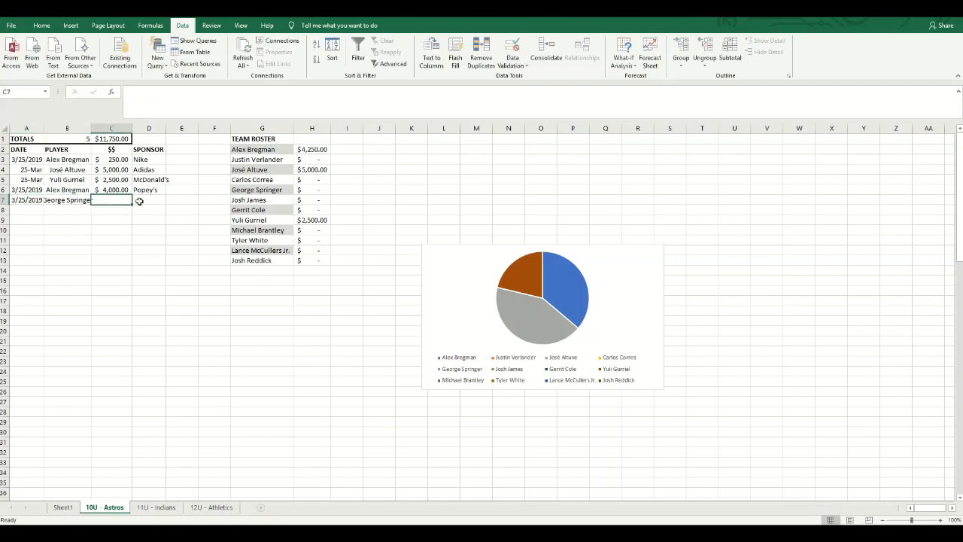
Step: Enter 1000 as the sponsorship amount in C7 and BP as the sponsor in D7
{"action": "type", "text": "100"}
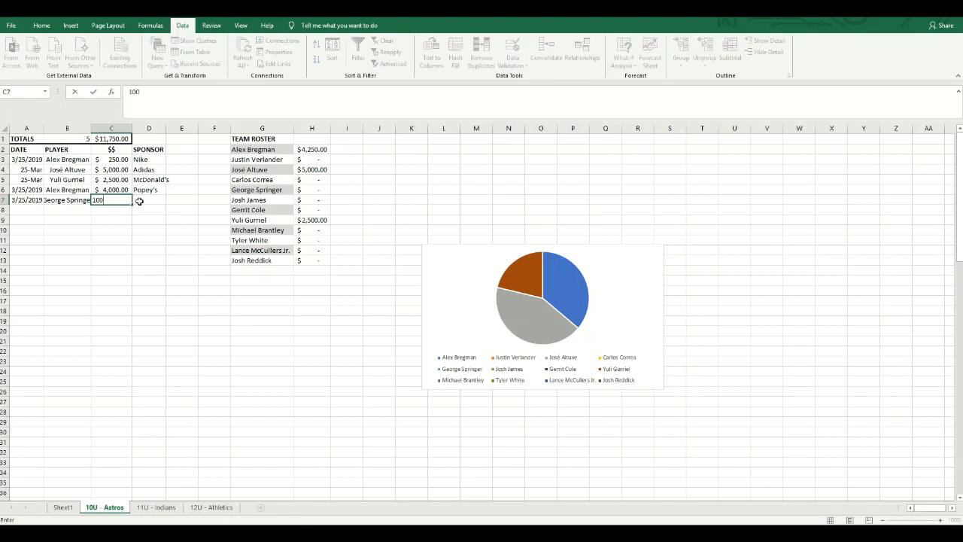
{"action": "key", "text": "Tab"}
{"action": "key", "text": "shift+Tab"}
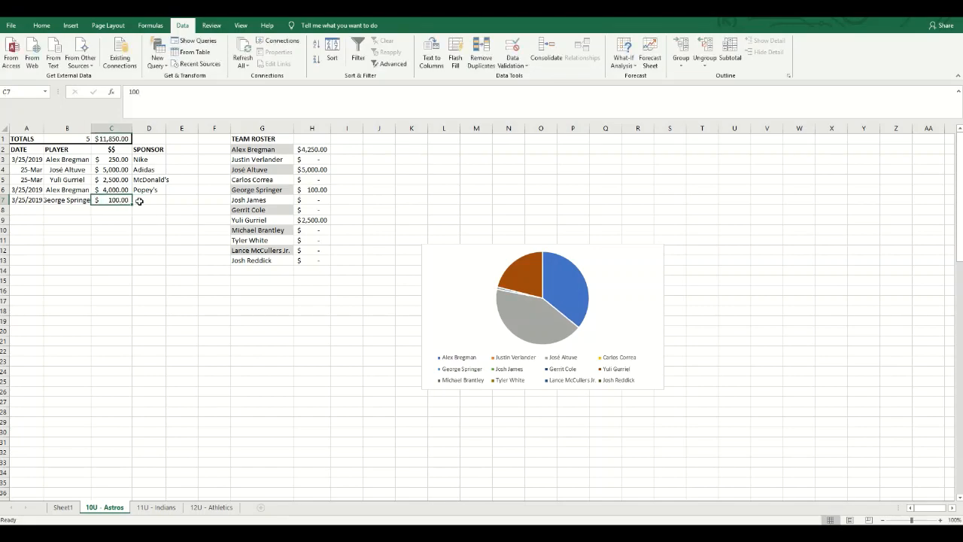
{"action": "type", "text": "10"}
{"action": "key", "text": "Tab"}
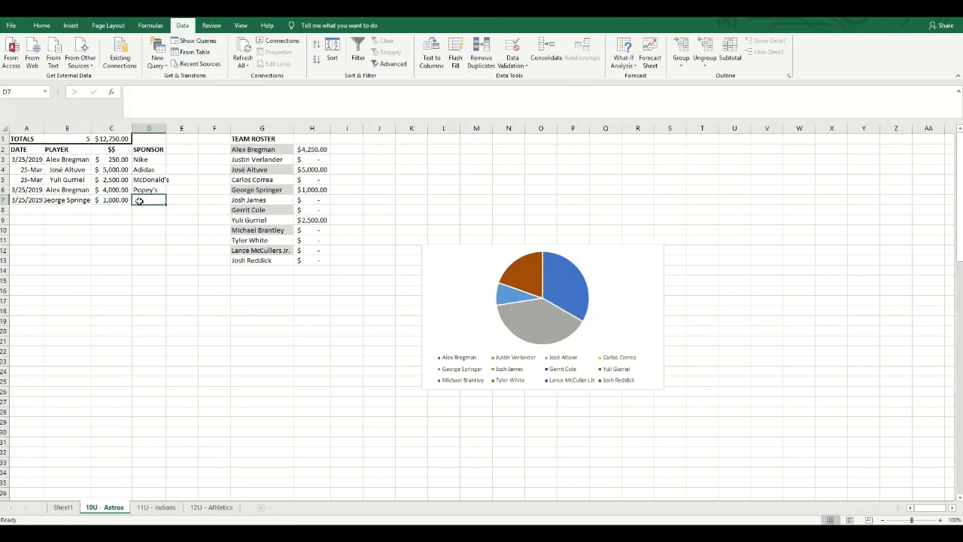
{"action": "type", "text": "BP"}
{"action": "key", "text": "Return"}
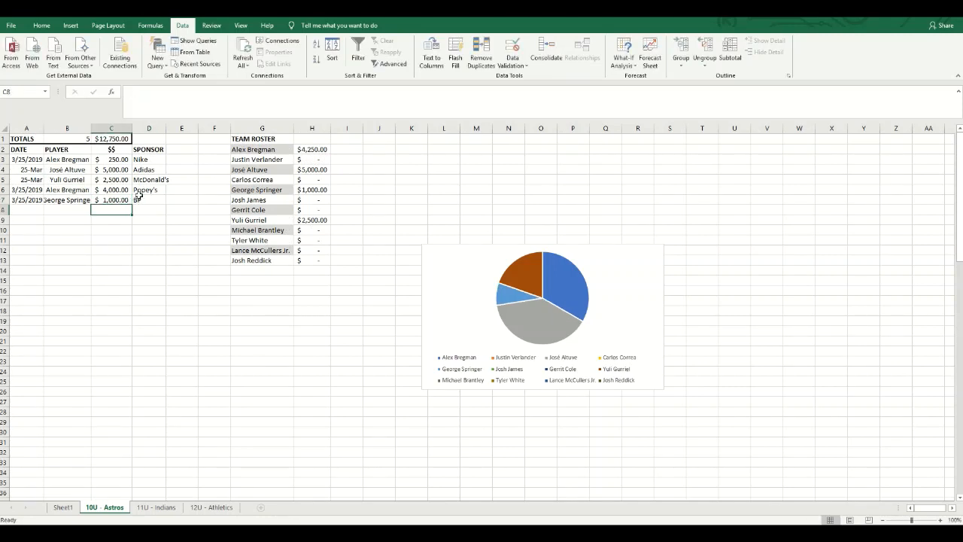
Step: Check the count formula in B1 and the sum formula in C1 against the amounts in column C
{"action": "left_click", "coordinate": [80, 140]}
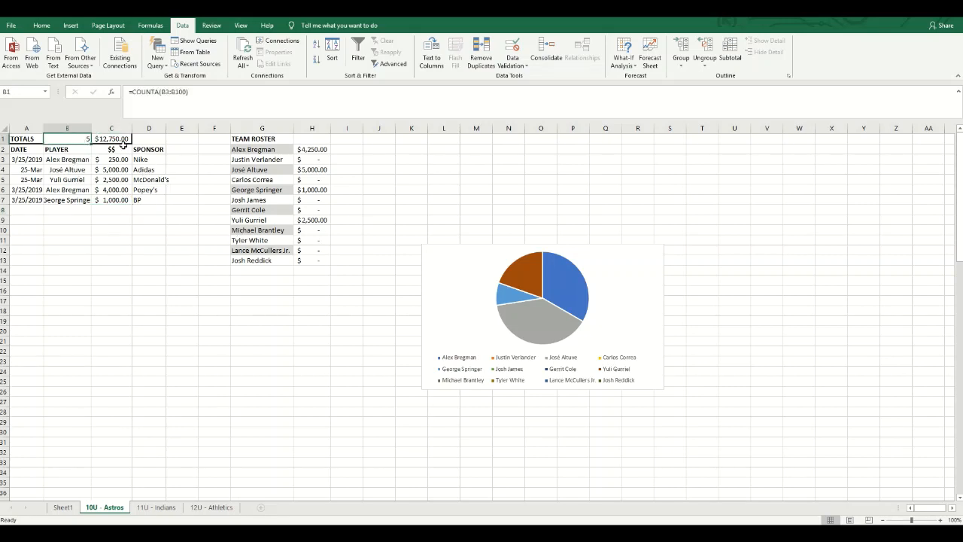
{"action": "left_click", "coordinate": [113, 139]}
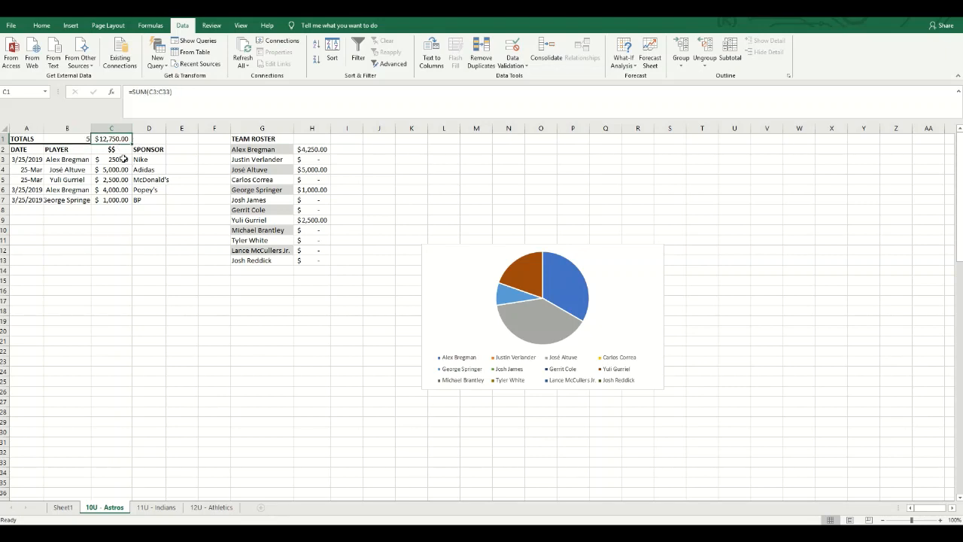
{"action": "left_click_drag", "start_coordinate": [121, 160], "coordinate": [124, 236]}
Step: Review the sponsor names in column D and the cell above the SPONSOR heading
{"action": "left_click", "coordinate": [149, 180]}
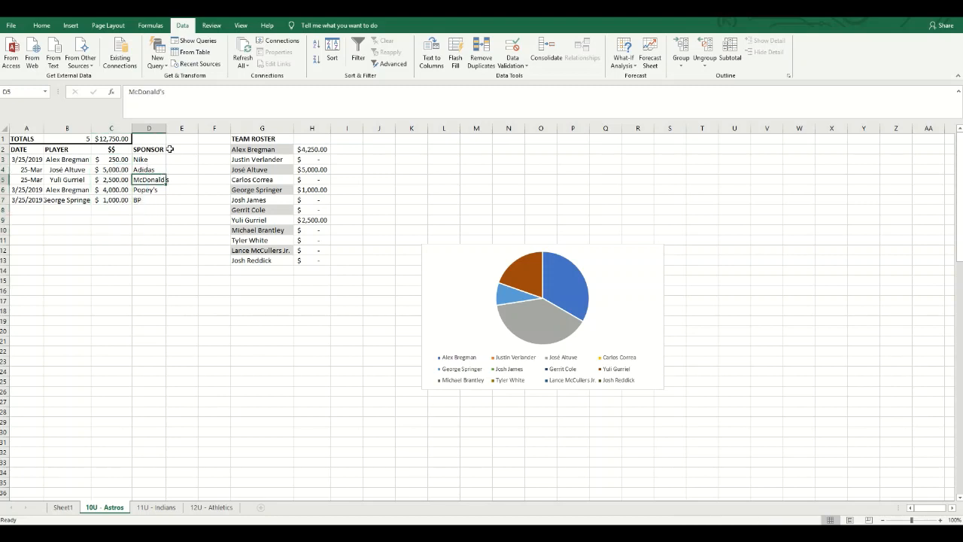
{"action": "left_click_drag", "start_coordinate": [152, 160], "coordinate": [149, 211]}
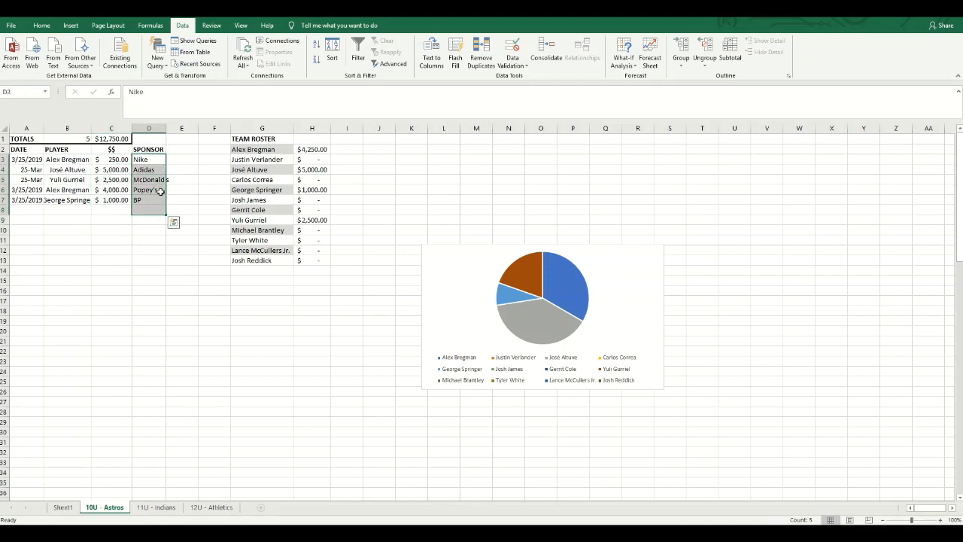
{"action": "left_click", "coordinate": [142, 138]}
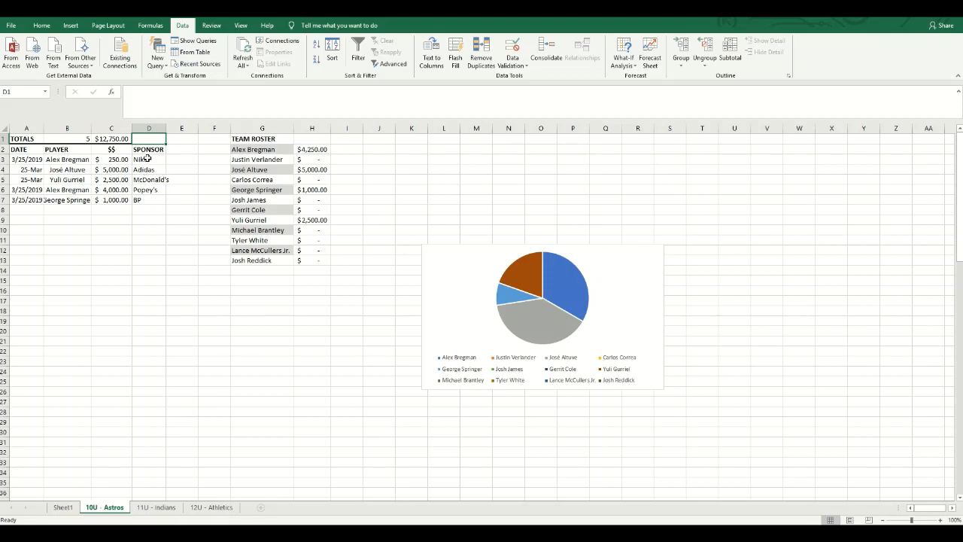
{"action": "left_click", "coordinate": [147, 159]}
{"action": "left_click", "coordinate": [149, 172]}
{"action": "left_click", "coordinate": [151, 183]}
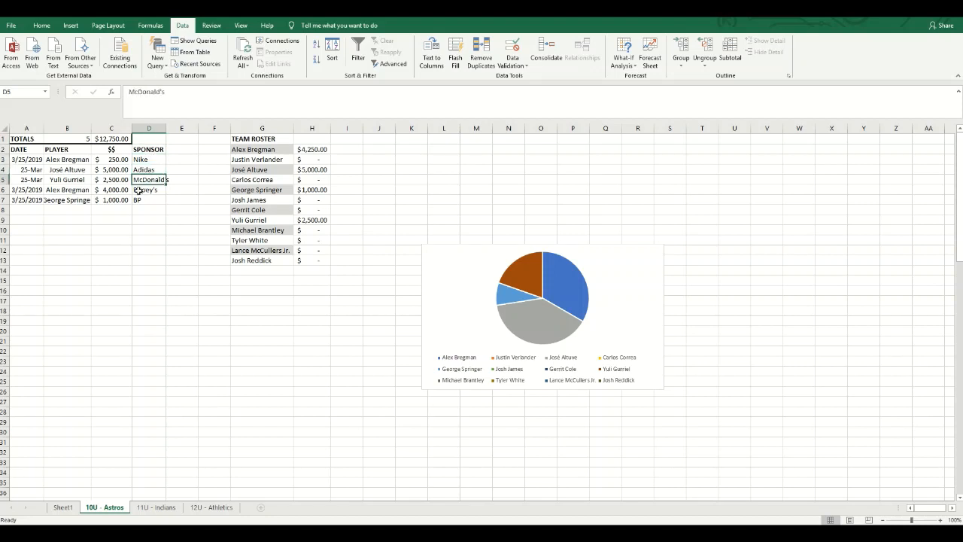
{"action": "left_click", "coordinate": [138, 189]}
{"action": "left_click", "coordinate": [184, 164]}
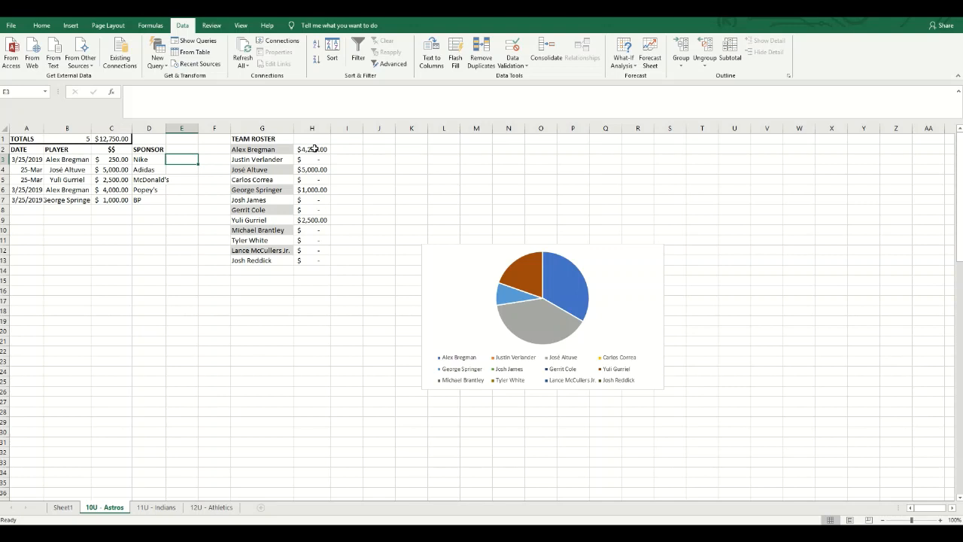
Step: Examine the range, criteria and sum range arguments of the SUMIF formula in H2 for Alex Bregman's roster total
{"action": "left_click", "coordinate": [314, 149]}
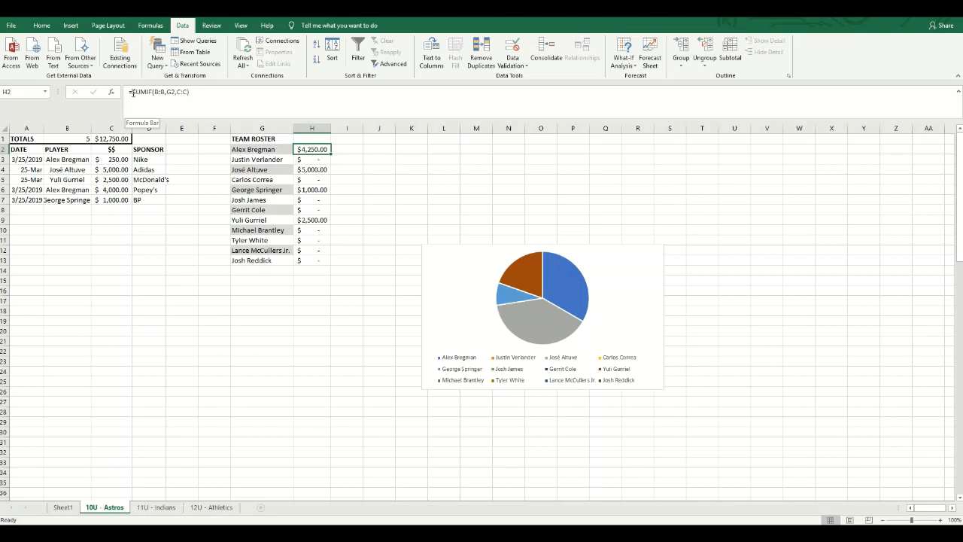
{"action": "left_click_drag", "start_coordinate": [133, 92], "coordinate": [152, 91]}
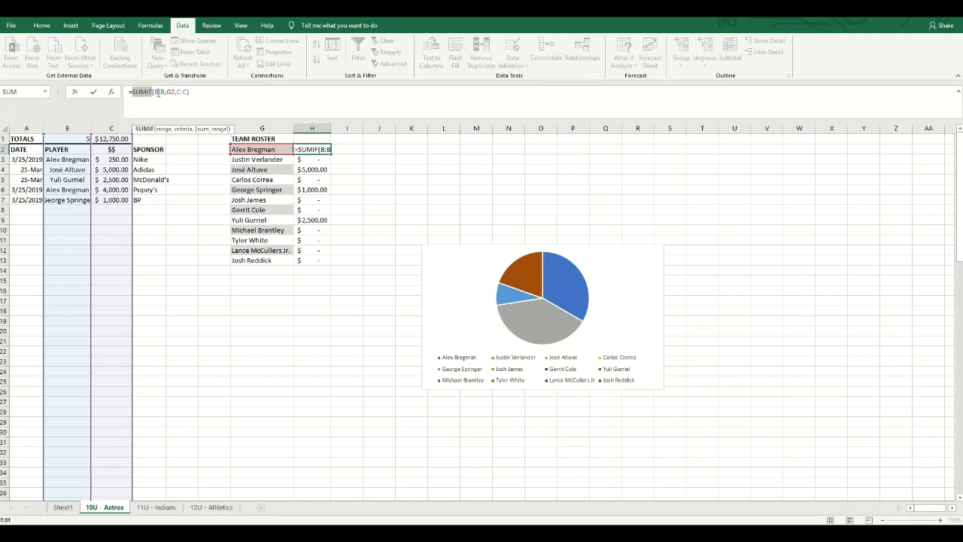
{"action": "double_click", "coordinate": [159, 91]}
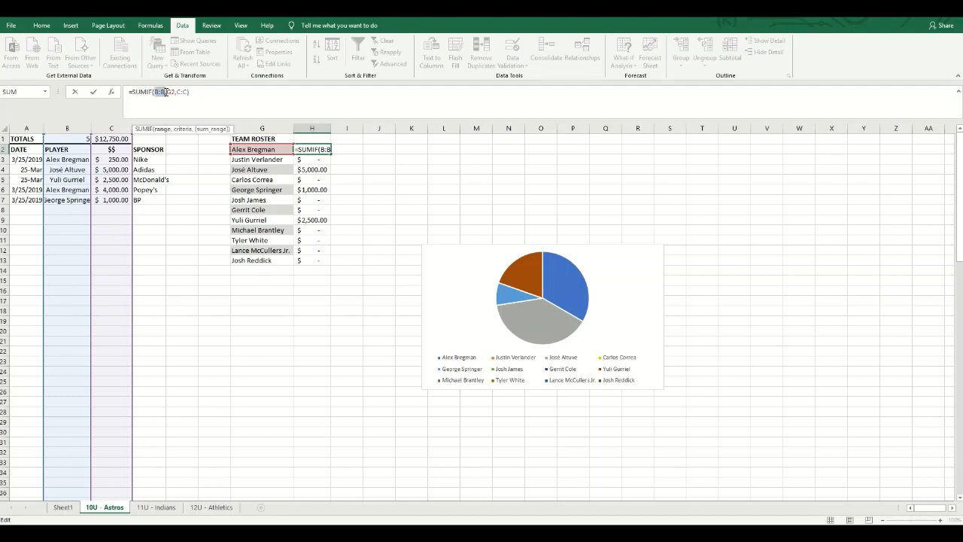
{"action": "left_click", "coordinate": [76, 126]}
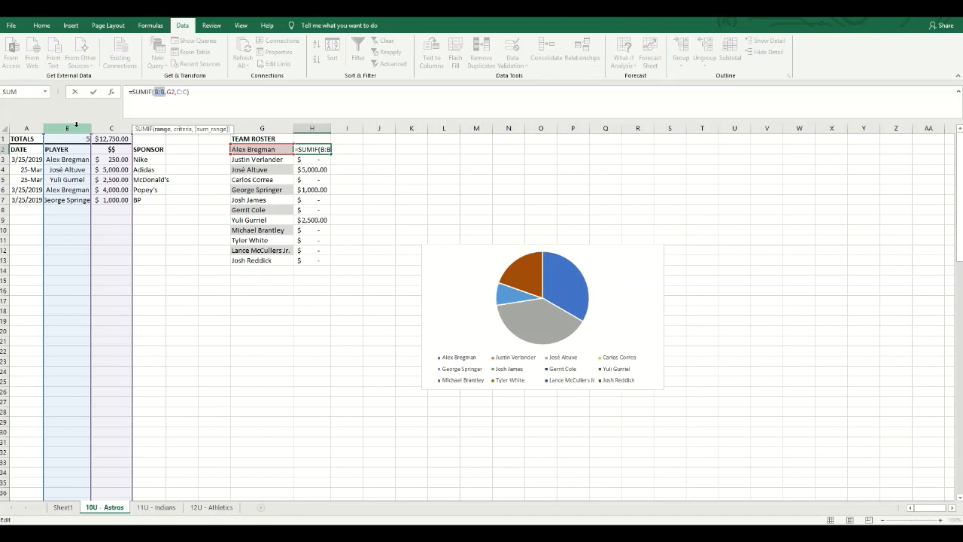
{"action": "left_click_drag", "start_coordinate": [166, 92], "coordinate": [172, 92]}
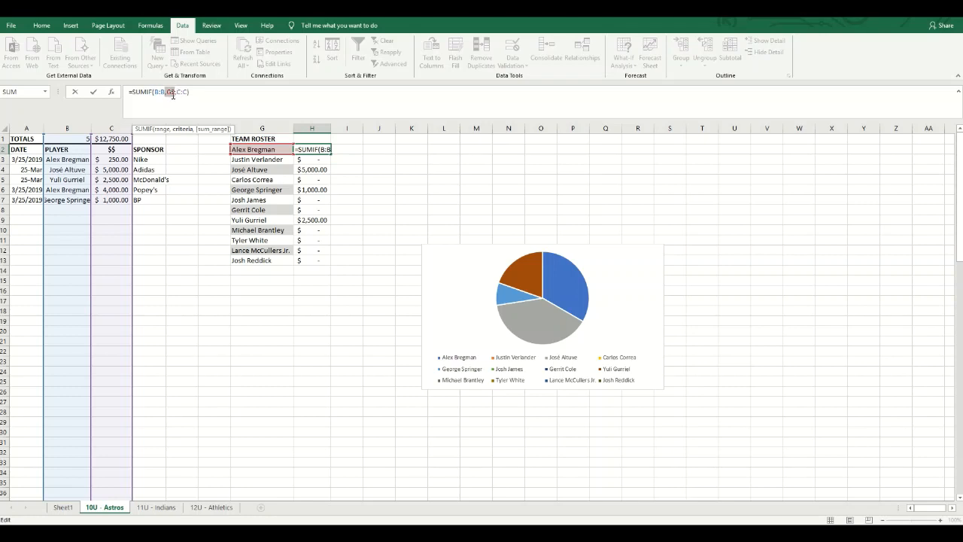
{"action": "left_click", "coordinate": [265, 150]}
{"action": "left_click_drag", "start_coordinate": [154, 92], "coordinate": [165, 93]}
{"action": "left_click_drag", "start_coordinate": [166, 92], "coordinate": [174, 92]}
{"action": "left_click_drag", "start_coordinate": [177, 92], "coordinate": [190, 91]}
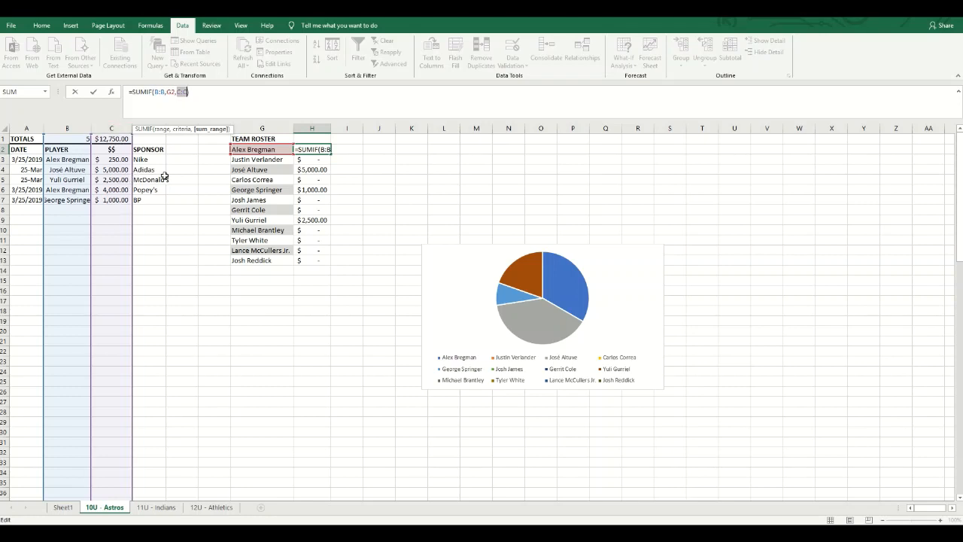
{"action": "key", "text": "Return"}
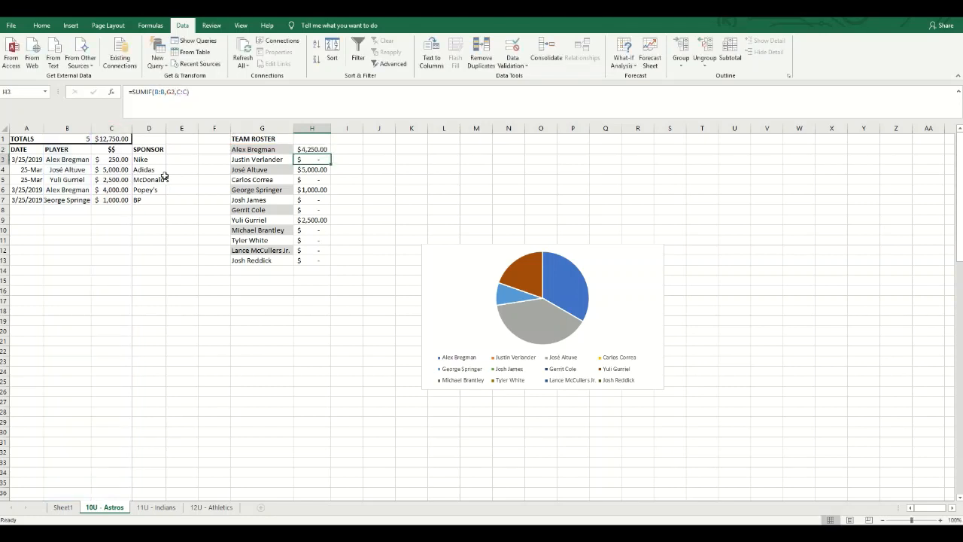
Step: Compare the SUMIF formulas in H2 and H3 with the roster names they reference in G2 and G3
{"action": "left_click", "coordinate": [320, 168]}
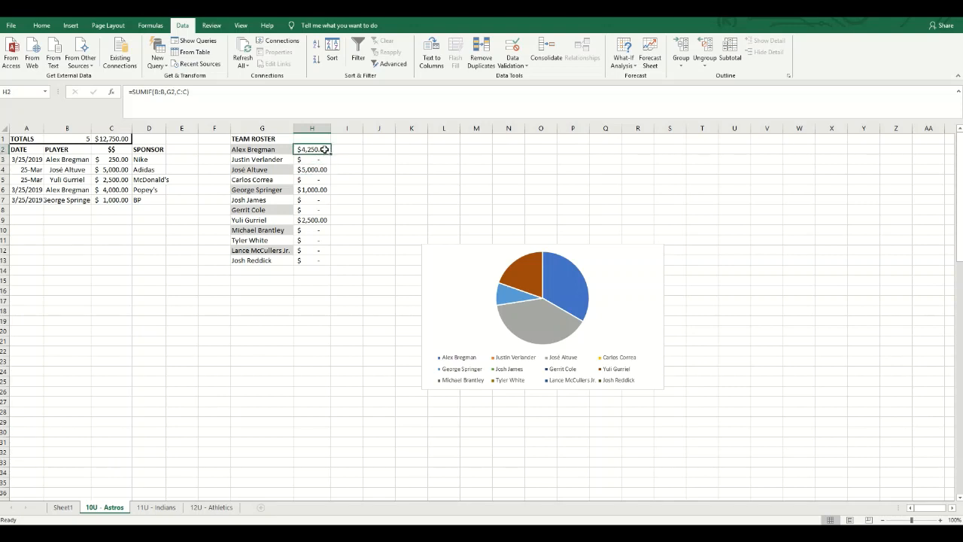
{"action": "left_click", "coordinate": [322, 150]}
{"action": "left_click", "coordinate": [285, 151]}
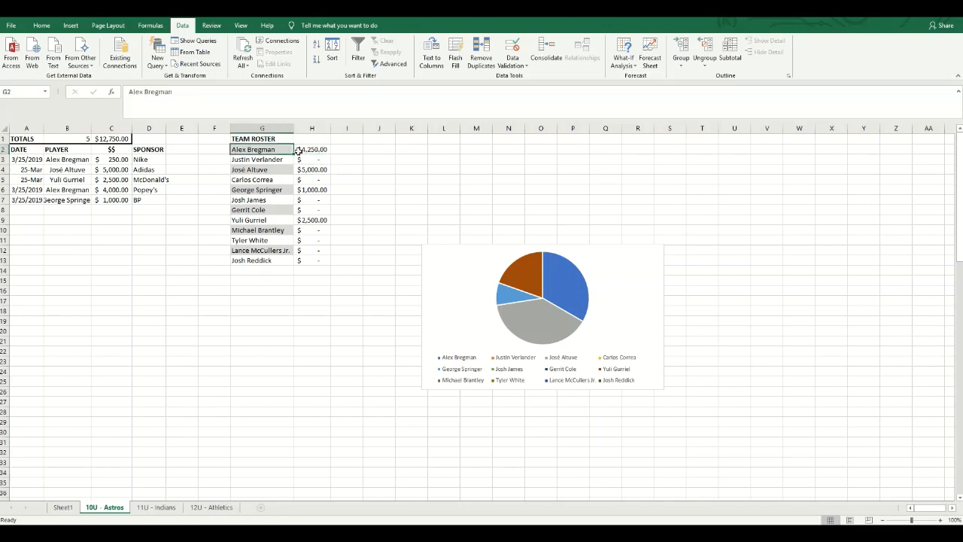
{"action": "left_click", "coordinate": [313, 159]}
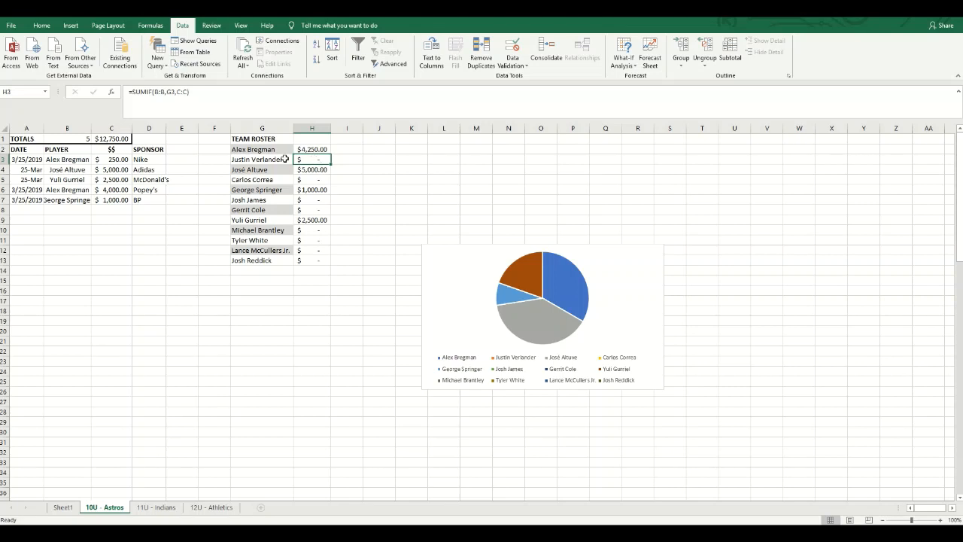
{"action": "left_click", "coordinate": [278, 160]}
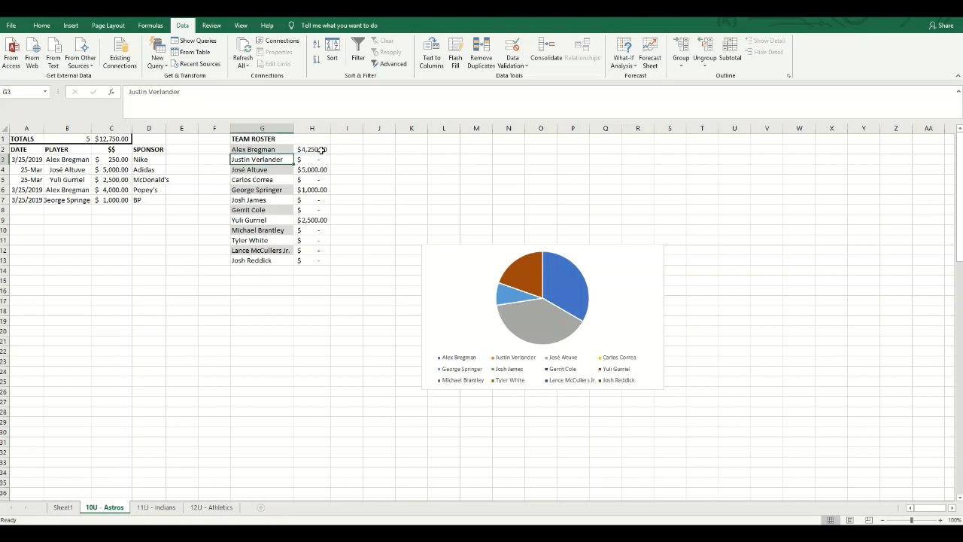
Step: Re-enter the first roster total in H2 as =SUMIF(B:B,G2,C:C), matching the player column and summing the amounts column
{"action": "left_click", "coordinate": [322, 148]}
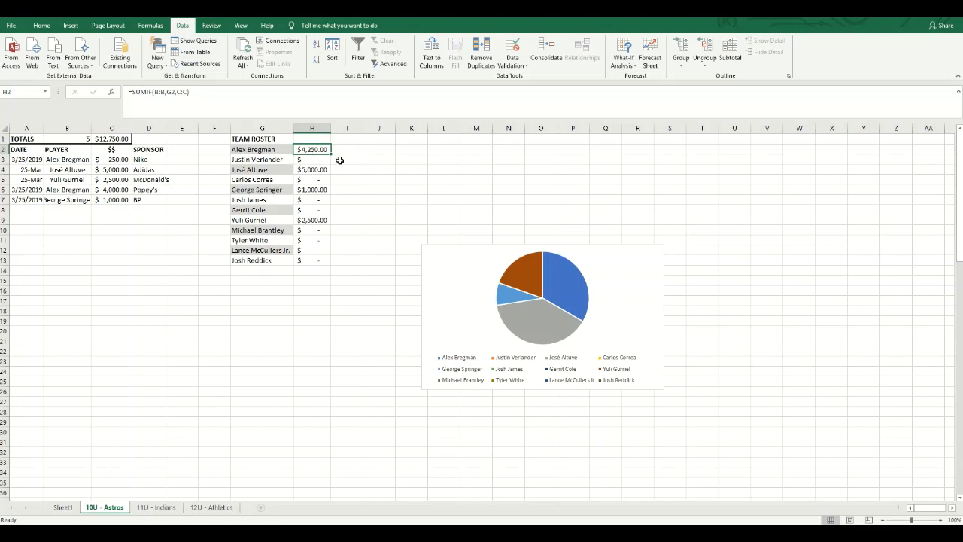
{"action": "type", "text": "="}
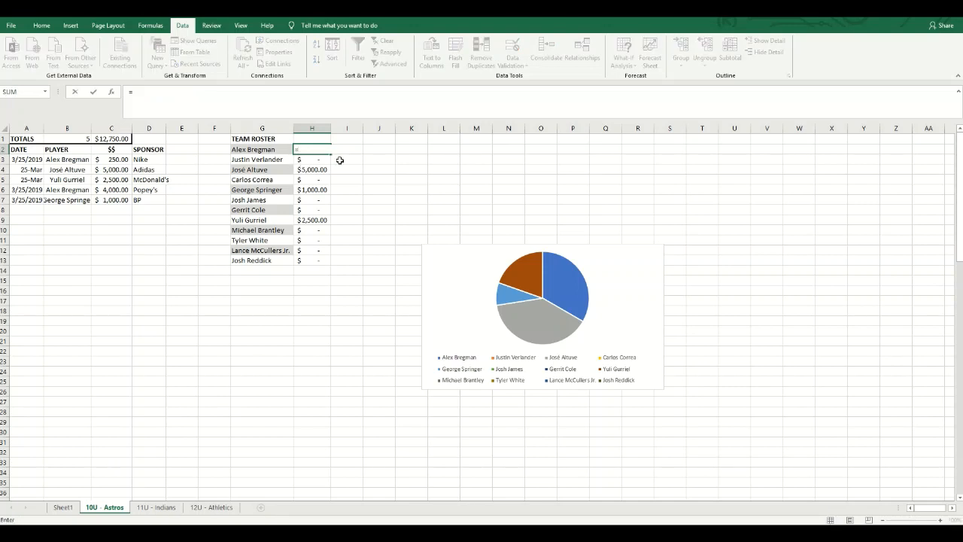
{"action": "key", "text": "BackSpace"}
{"action": "type", "text": "=sumif"}
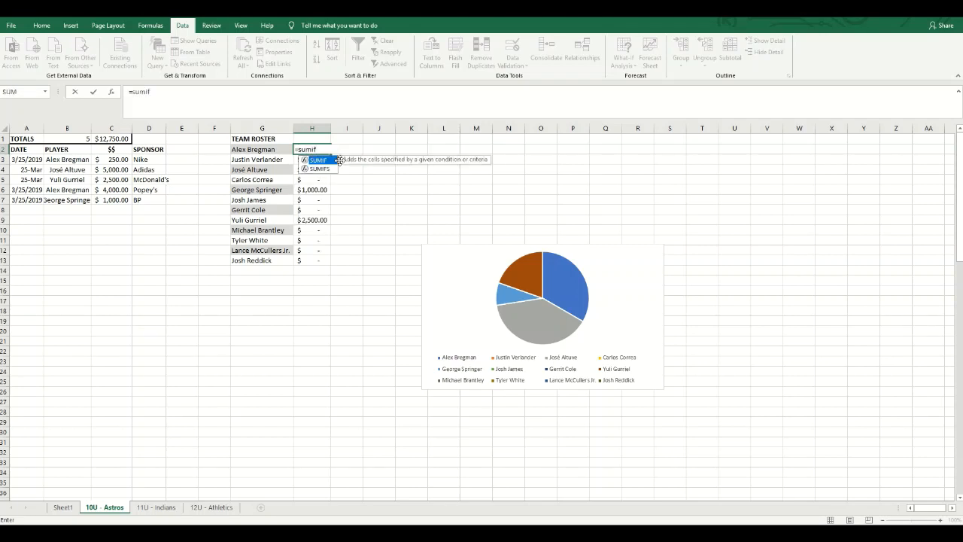
{"action": "type", "text": "("}
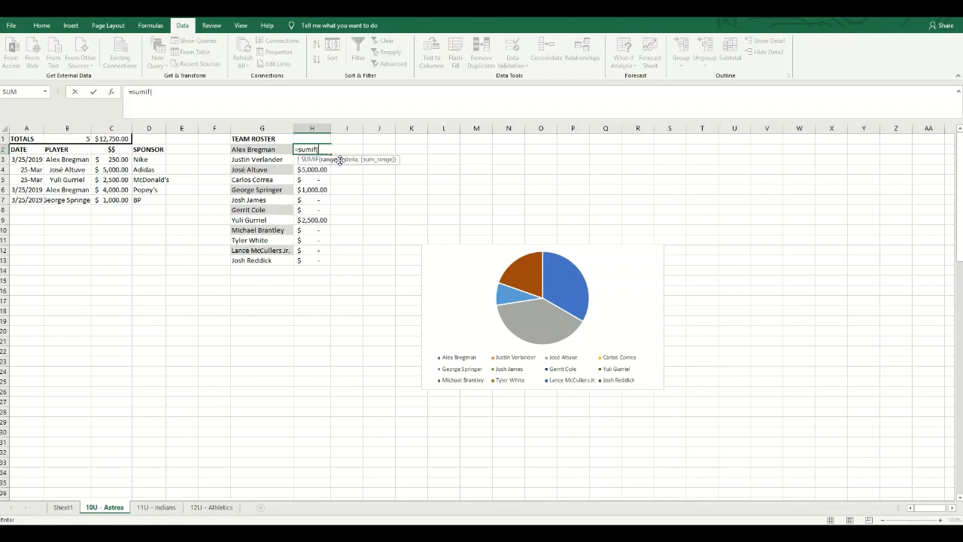
{"action": "left_click", "coordinate": [63, 127]}
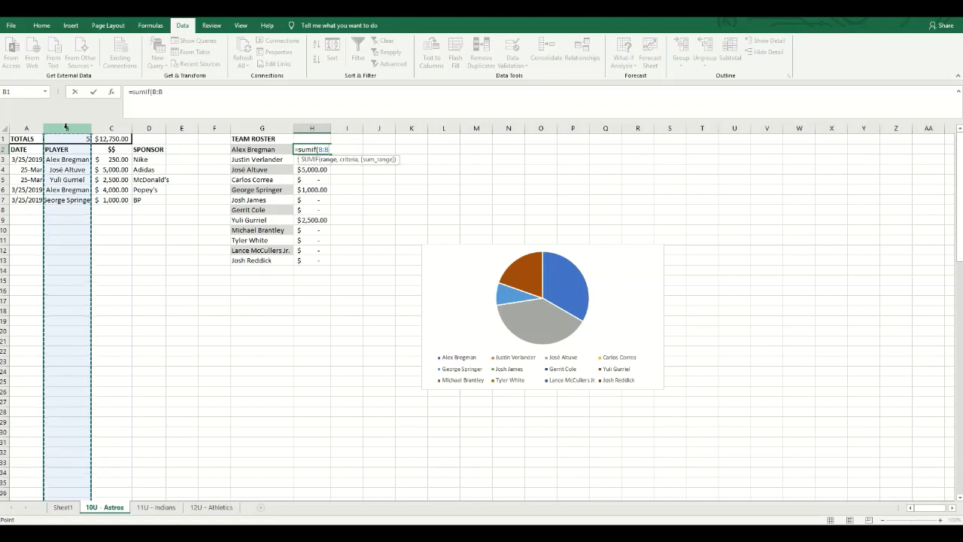
{"action": "type", "text": ","}
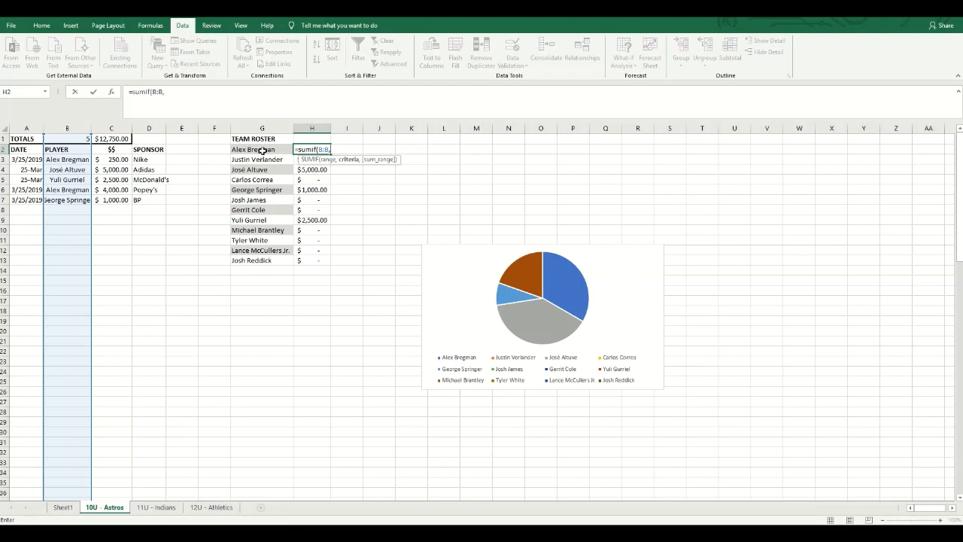
{"action": "left_click", "coordinate": [262, 150]}
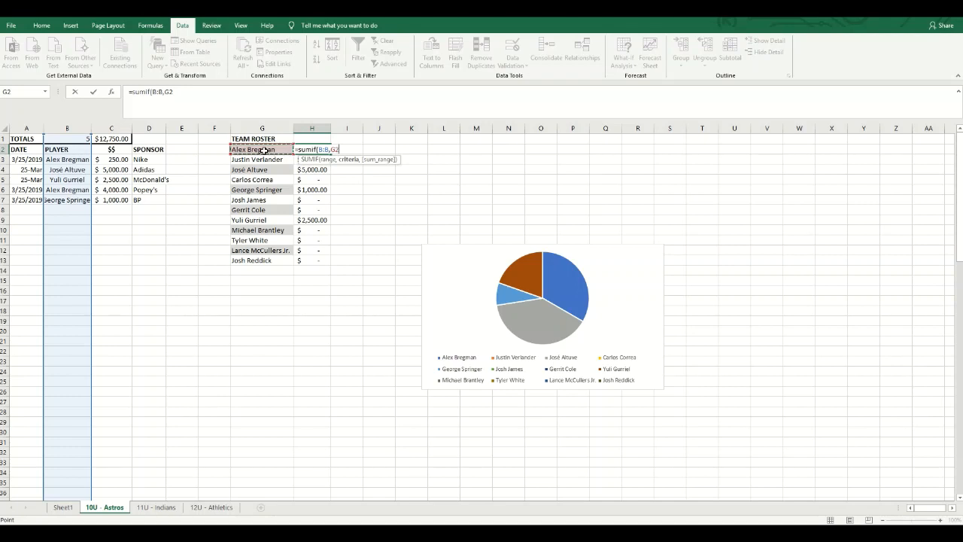
{"action": "type", "text": ","}
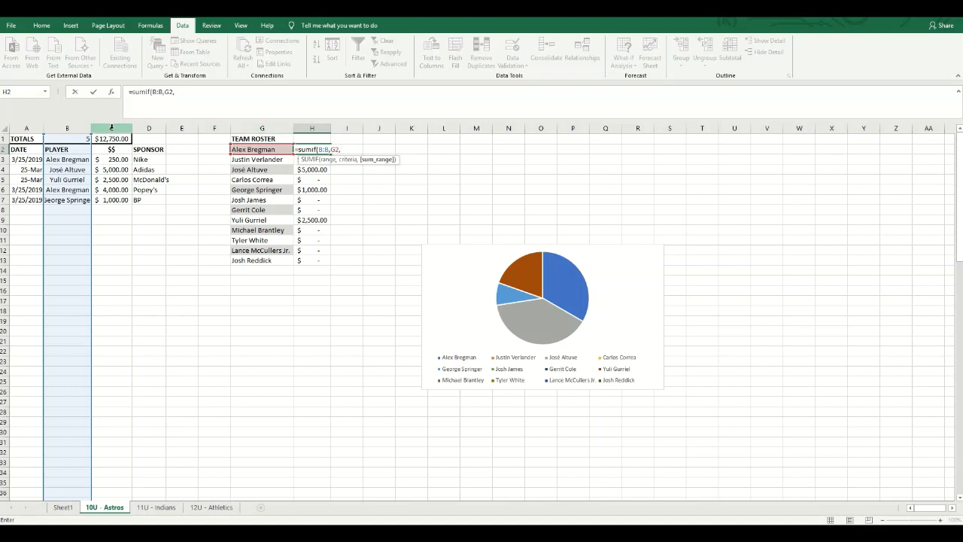
{"action": "left_click", "coordinate": [112, 128]}
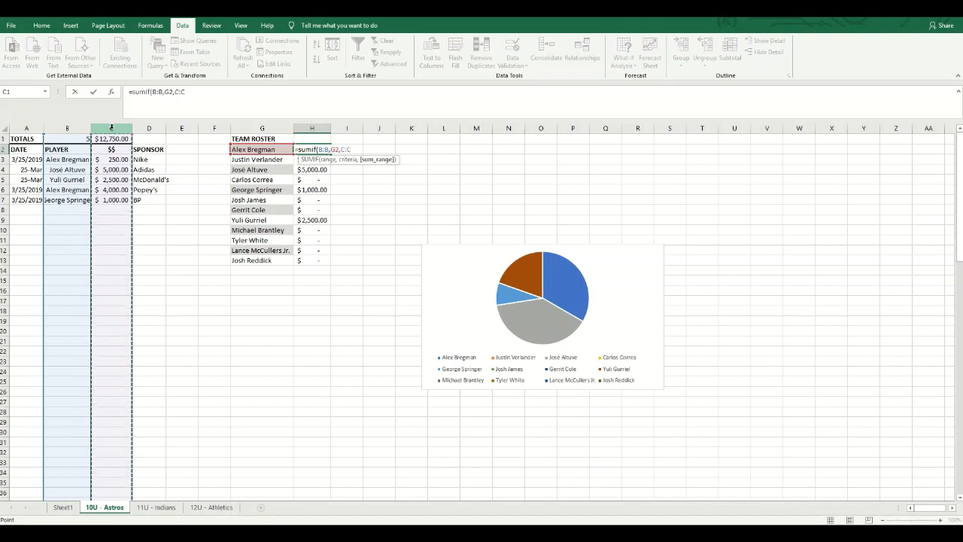
{"action": "key", "text": "Return"}
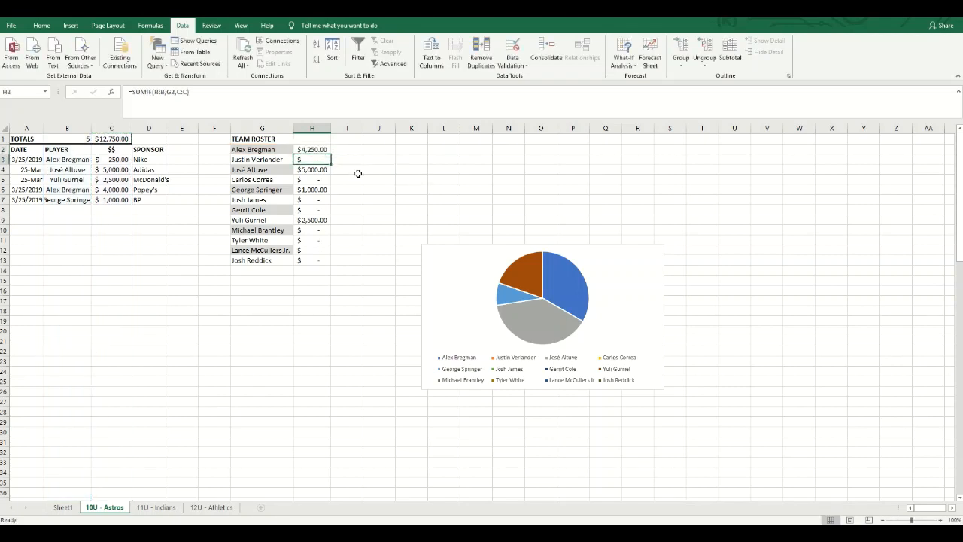
Step: Clear the roster totals in H3:H13 and refill them by copying the H2 formula down to row 13
{"action": "left_click_drag", "start_coordinate": [329, 164], "coordinate": [320, 264]}
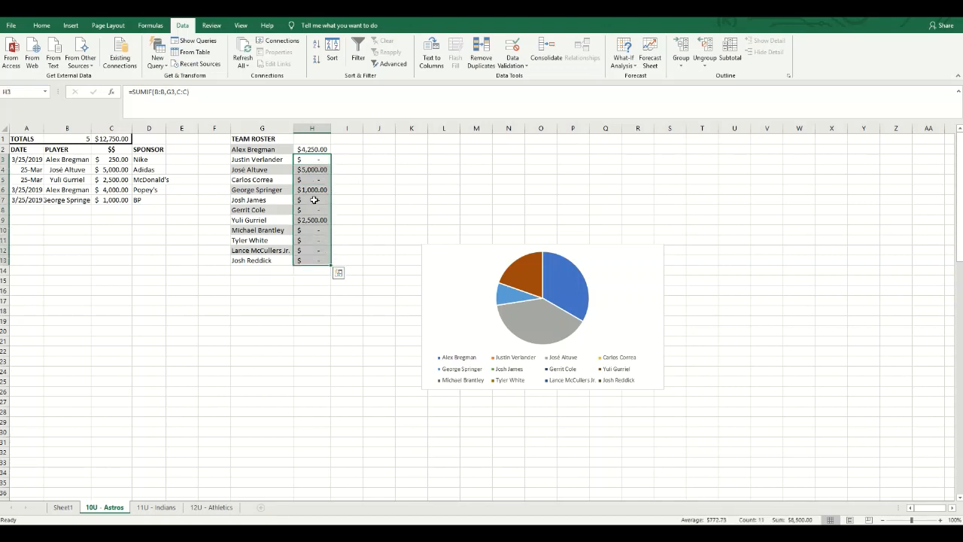
{"action": "key", "text": "Delete"}
{"action": "left_click", "coordinate": [318, 150]}
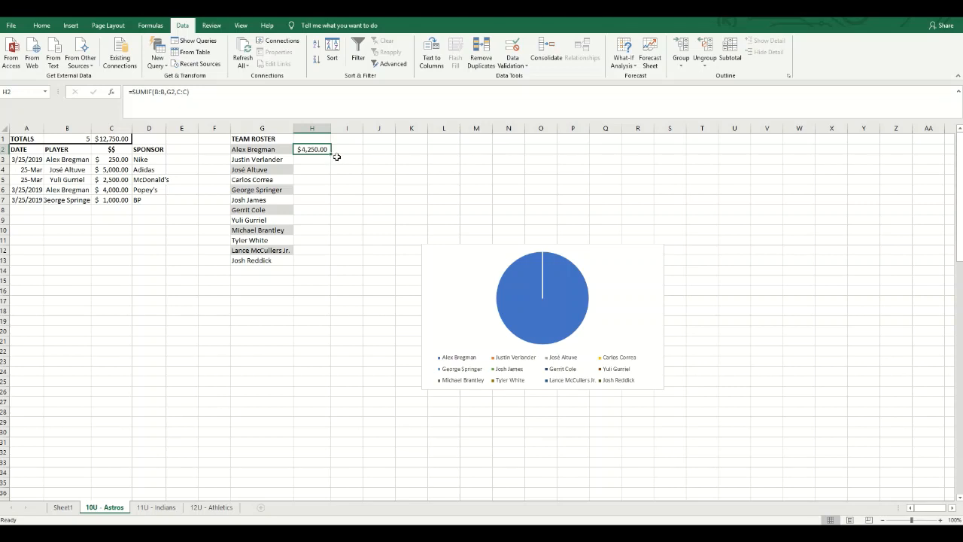
{"action": "left_click_drag", "start_coordinate": [332, 154], "coordinate": [328, 261]}
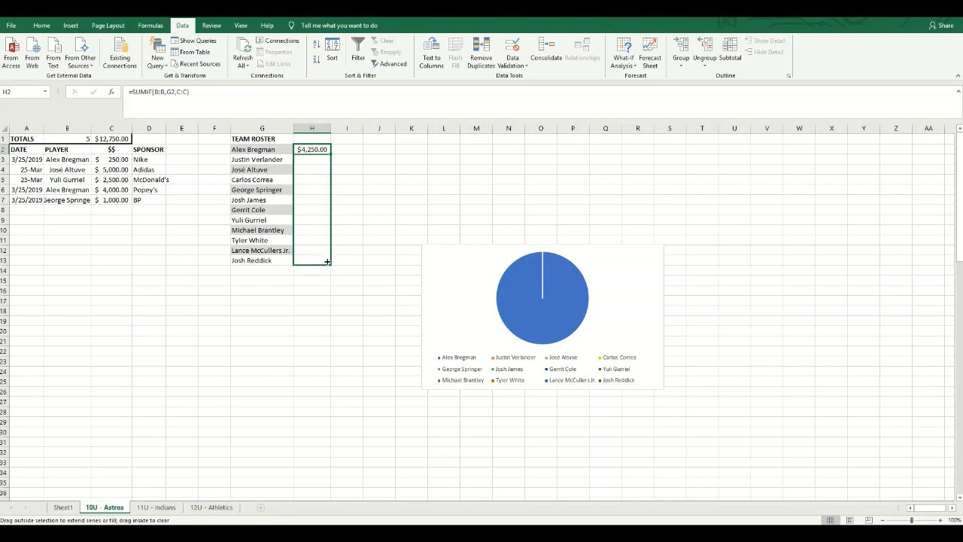
{"action": "left_click_drag", "start_coordinate": [327, 261], "coordinate": [327, 261]}
Step: Check the criteria references of the copied SUMIF formulas in H11 to H13 against the roster names
{"action": "left_click", "coordinate": [324, 260]}
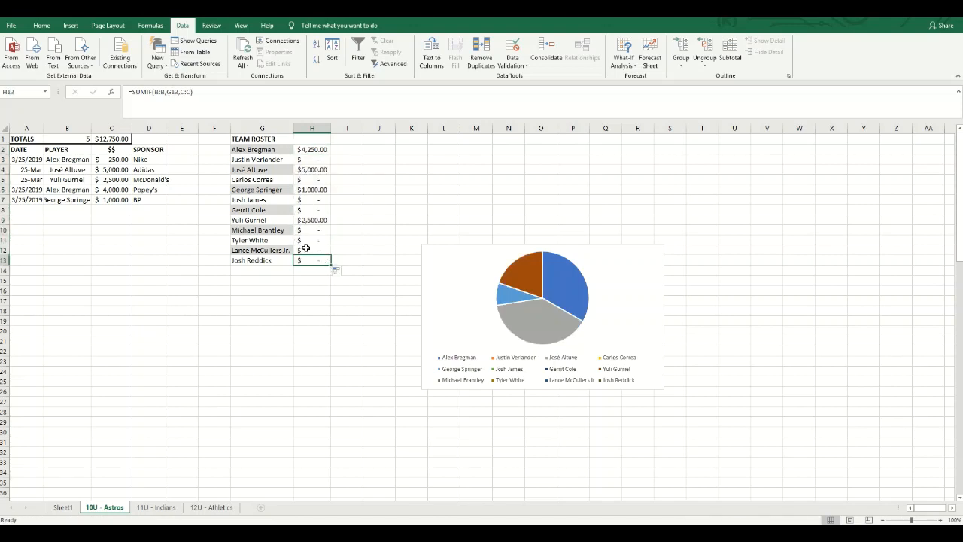
{"action": "left_click", "coordinate": [306, 249]}
{"action": "left_click", "coordinate": [262, 250]}
{"action": "left_click", "coordinate": [302, 250]}
{"action": "left_click", "coordinate": [314, 239]}
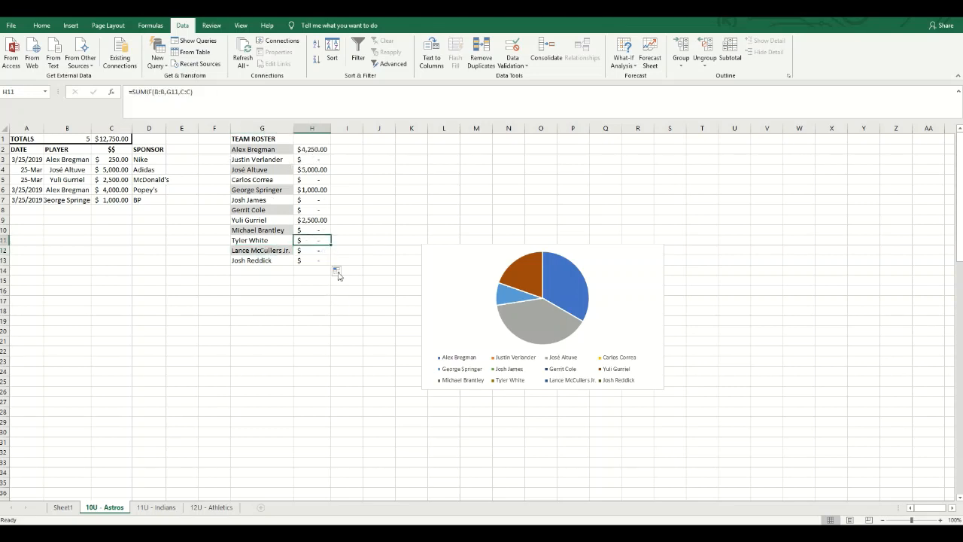
{"action": "left_click", "coordinate": [389, 229]}
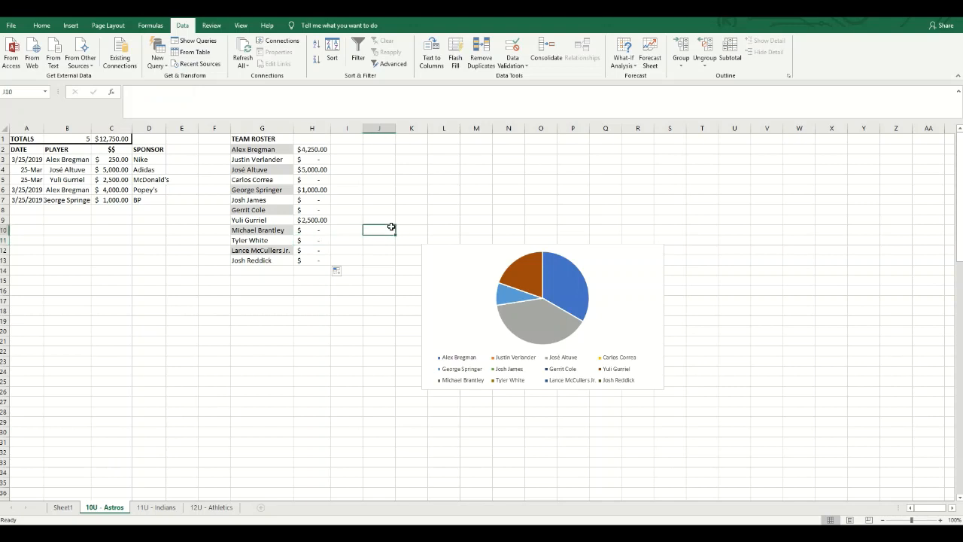
Step: Examine the 11U - Indians sheet's player list in B3, the totals formulas in B1 and C1, and the team roster
{"action": "left_click", "coordinate": [152, 508]}
{"action": "left_click", "coordinate": [57, 160]}
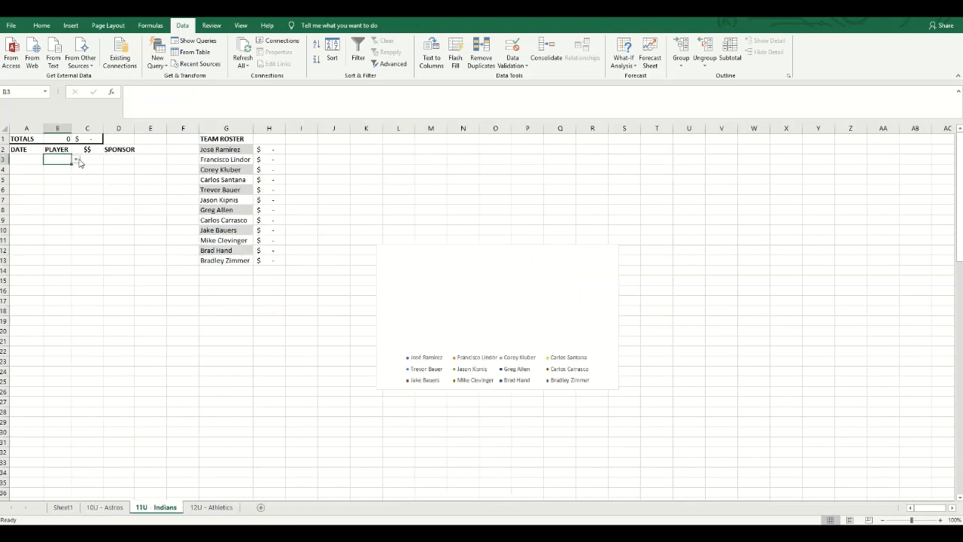
{"action": "left_click", "coordinate": [75, 160]}
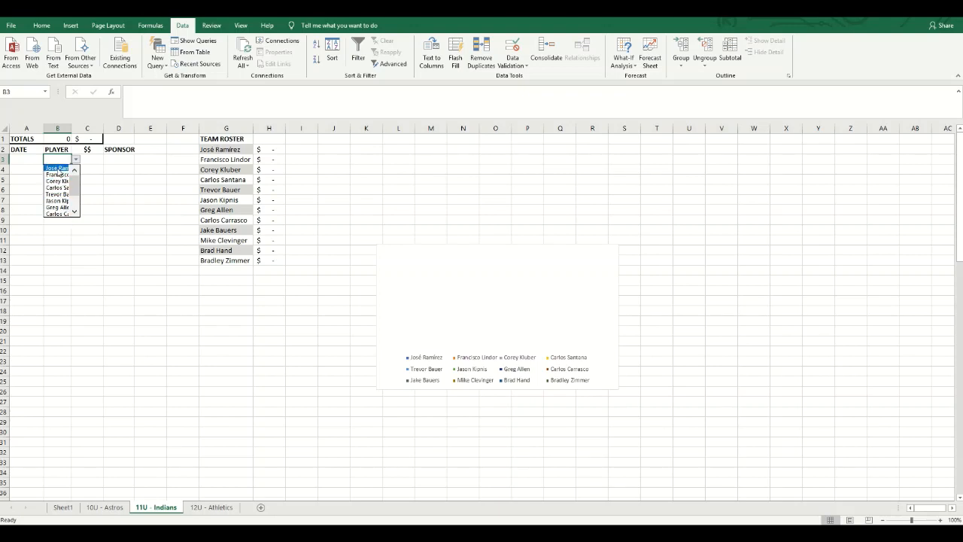
{"action": "left_click", "coordinate": [94, 169]}
{"action": "left_click", "coordinate": [120, 159]}
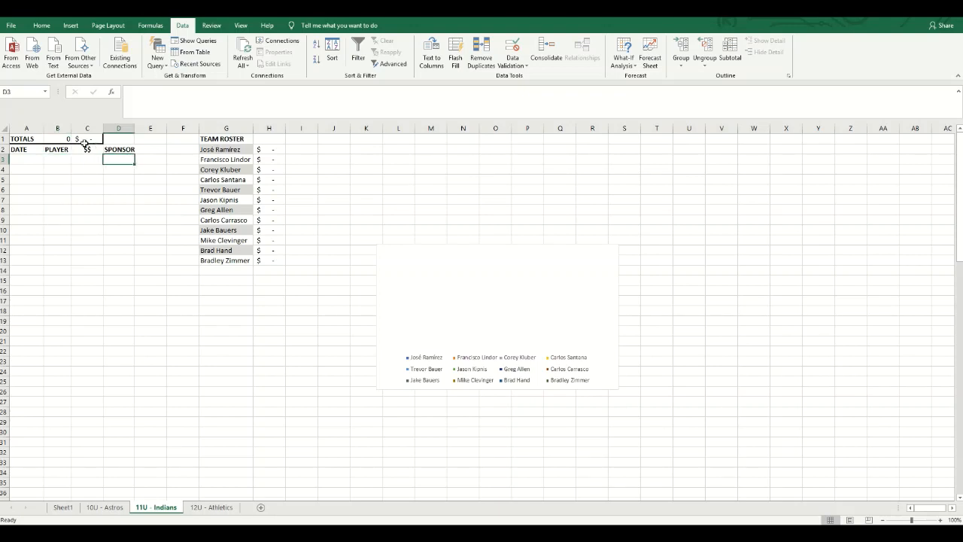
{"action": "left_click", "coordinate": [84, 139]}
{"action": "left_click", "coordinate": [58, 138]}
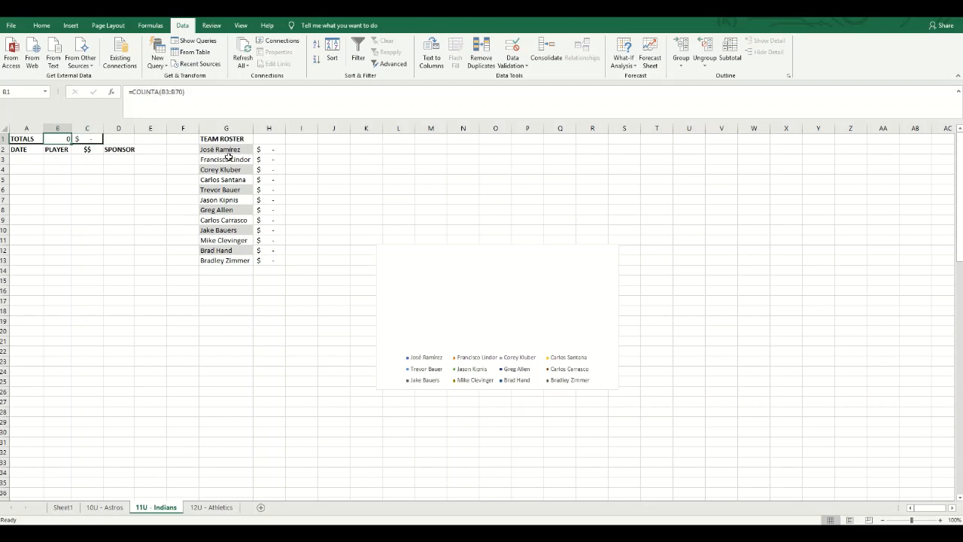
{"action": "left_click", "coordinate": [237, 150]}
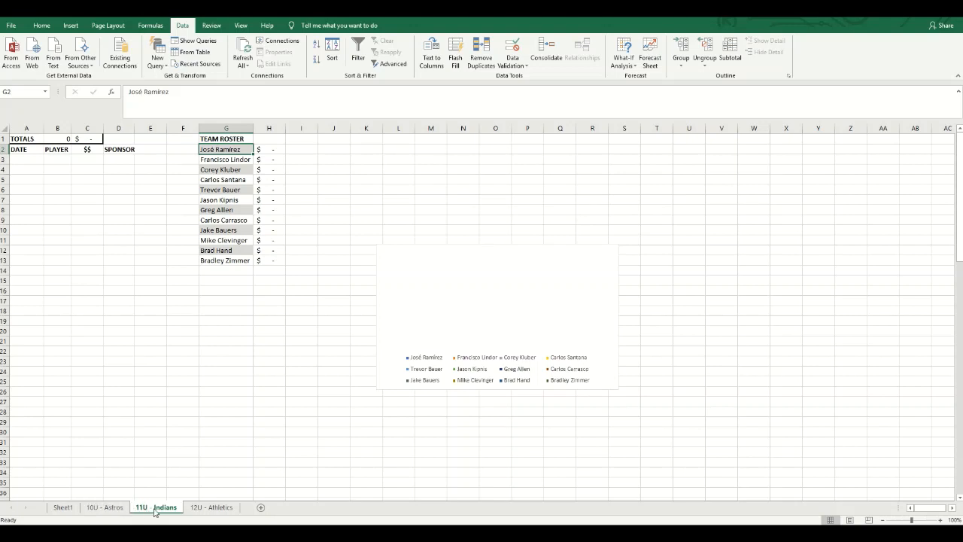
Step: Create a copy of the 12U - Athletics sheet at the end of the workbook
{"action": "left_click", "coordinate": [200, 514]}
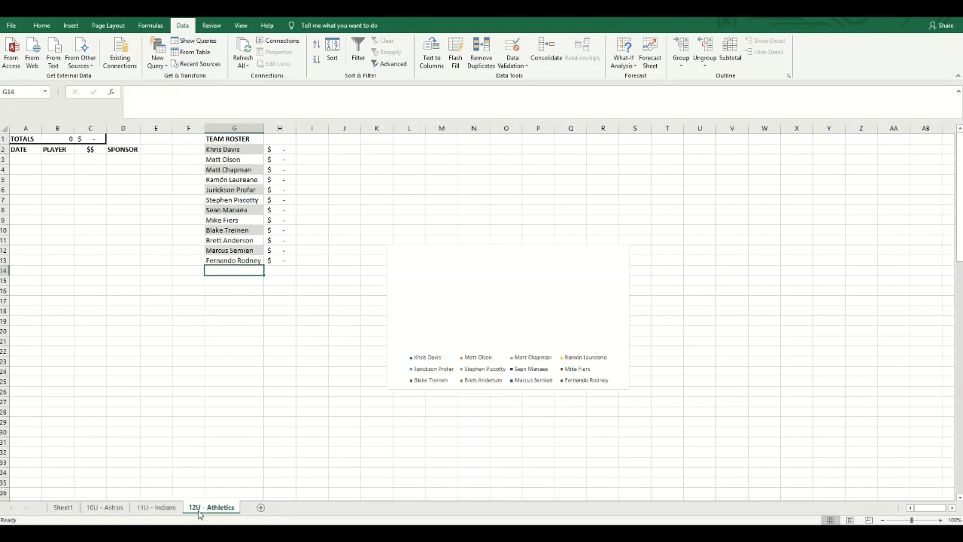
{"action": "right_click", "coordinate": [201, 513]}
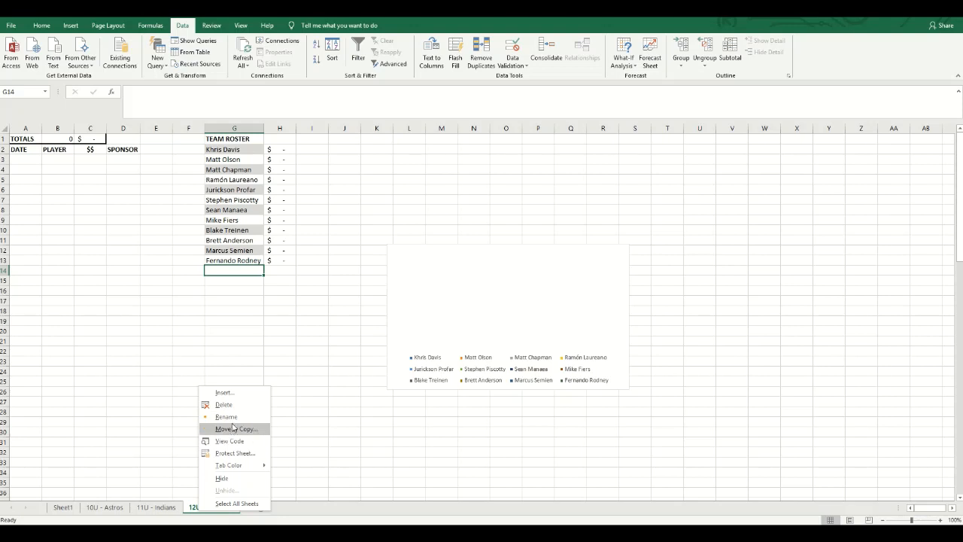
{"action": "left_click", "coordinate": [233, 428]}
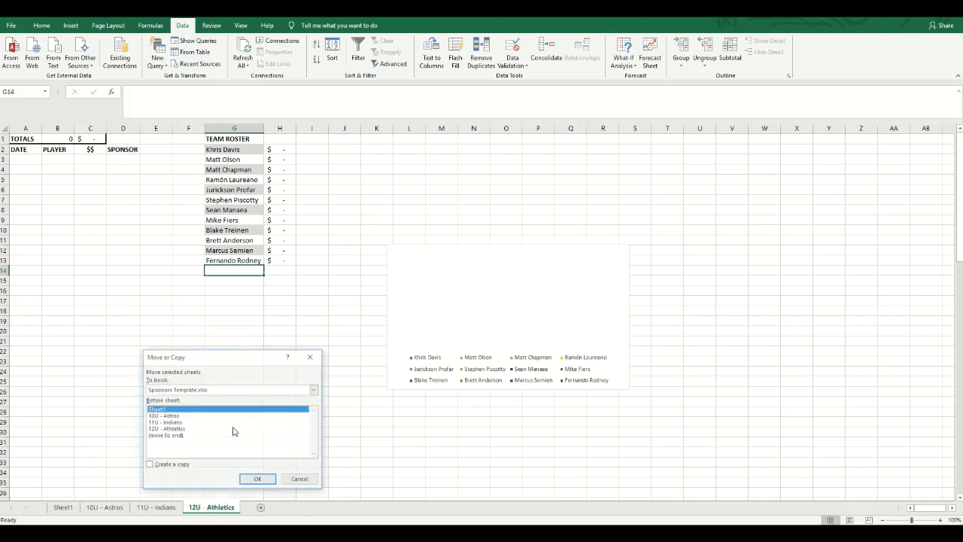
{"action": "left_click", "coordinate": [171, 436]}
{"action": "left_click", "coordinate": [150, 464]}
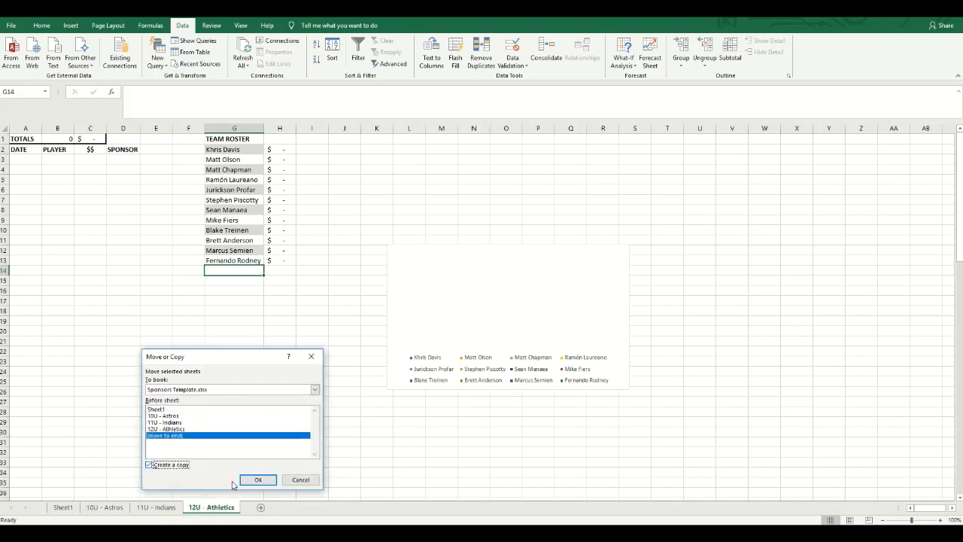
{"action": "left_click", "coordinate": [257, 480]}
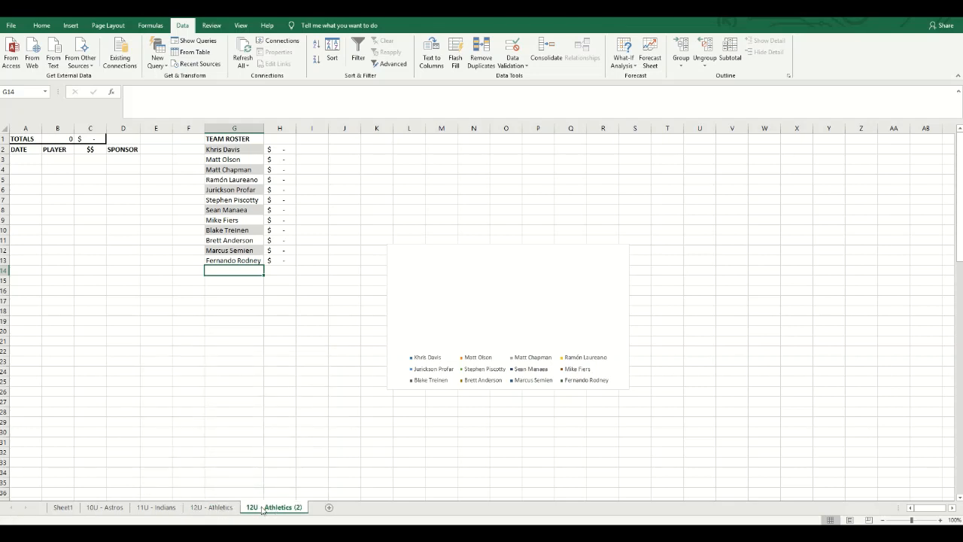
Step: Rename the copied sheet as 13U - Yankees Legacy
{"action": "double_click", "coordinate": [259, 511]}
{"action": "left_click", "coordinate": [256, 508]}
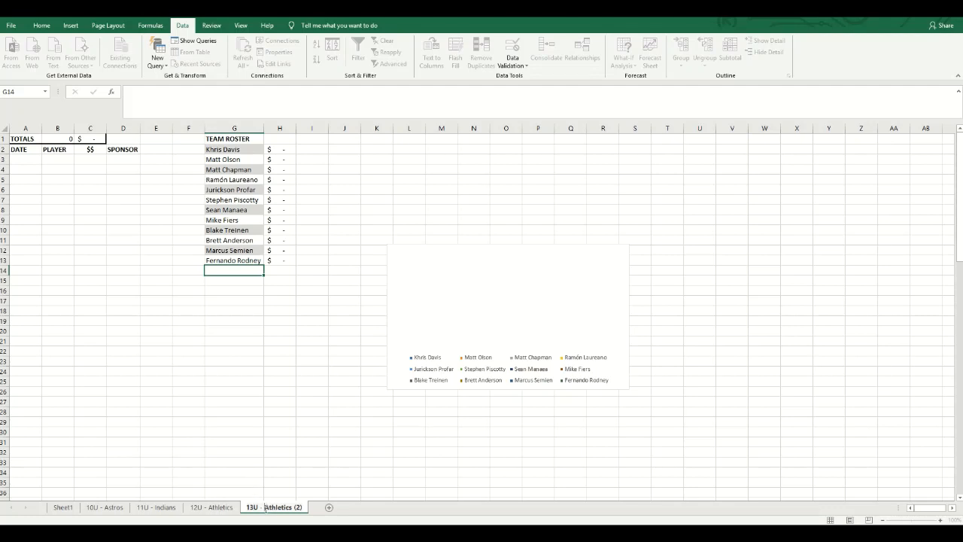
{"action": "left_click_drag", "start_coordinate": [265, 507], "coordinate": [303, 508]}
{"action": "type", "text": "Yankeey"}
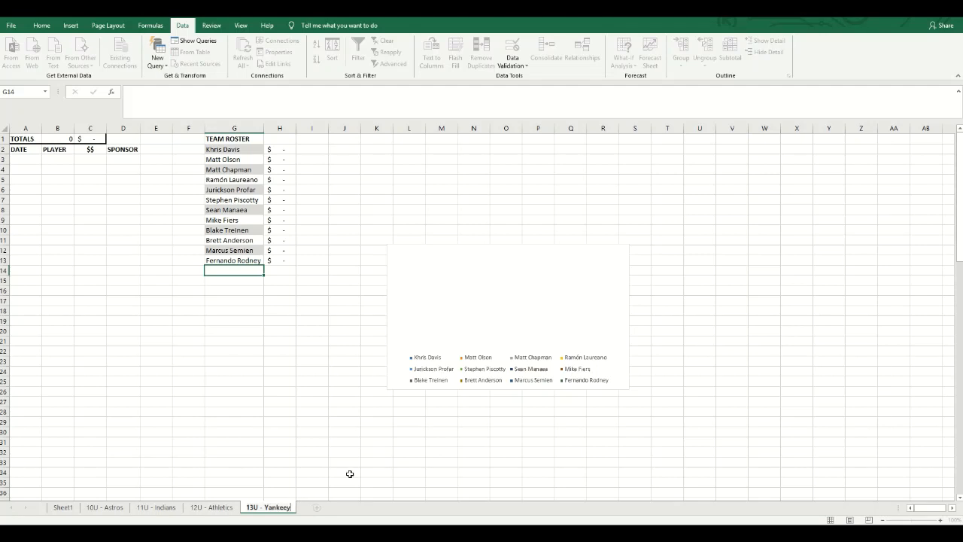
{"action": "key", "text": "BackSpace"}
{"action": "type", "text": "s"}
{"action": "type", "text": " le"}
{"action": "type", "text": " Legacy"}
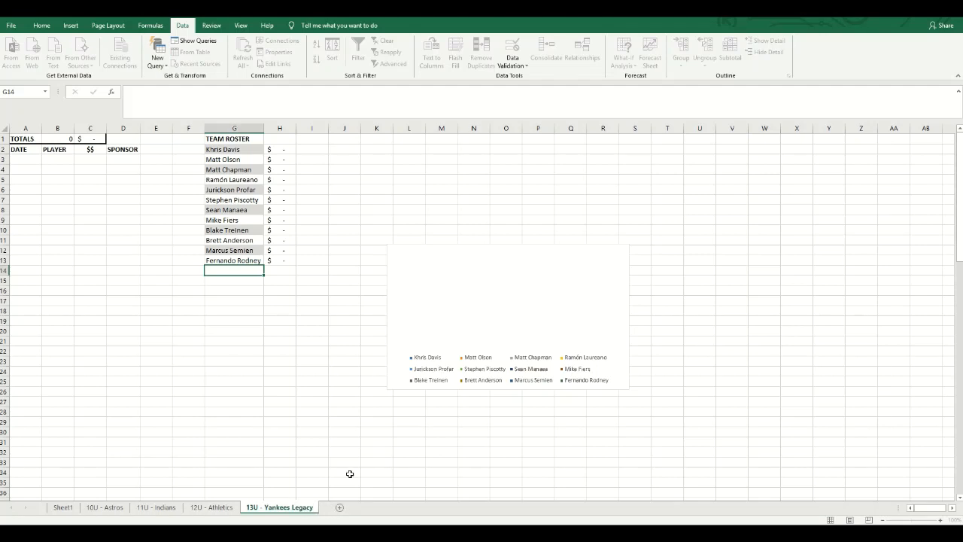
{"action": "key", "text": "Return"}
Step: Examine the copied roster names in G2:G13 and the matching player list in B3 on the 13U - Yankees Legacy sheet
{"action": "left_click", "coordinate": [238, 150]}
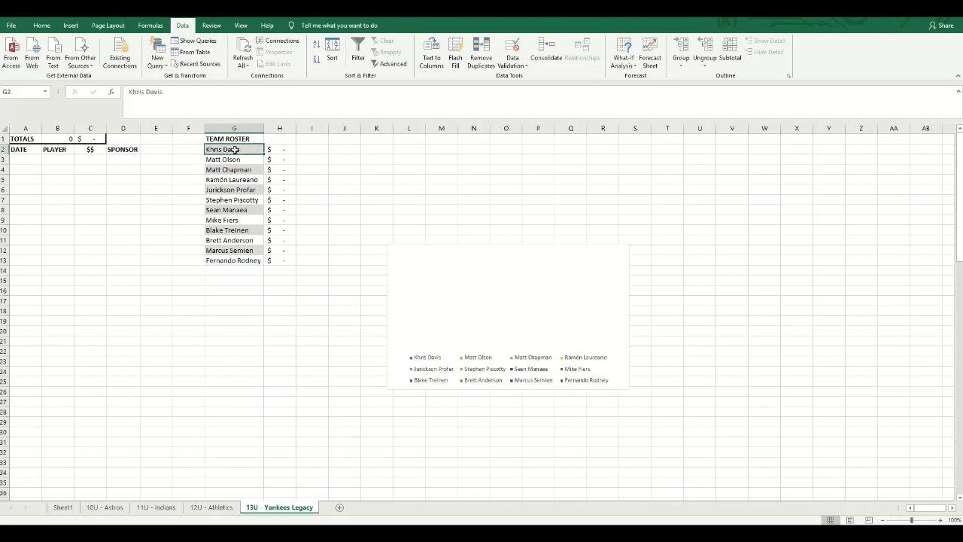
{"action": "left_click", "coordinate": [20, 149]}
{"action": "left_click", "coordinate": [54, 160]}
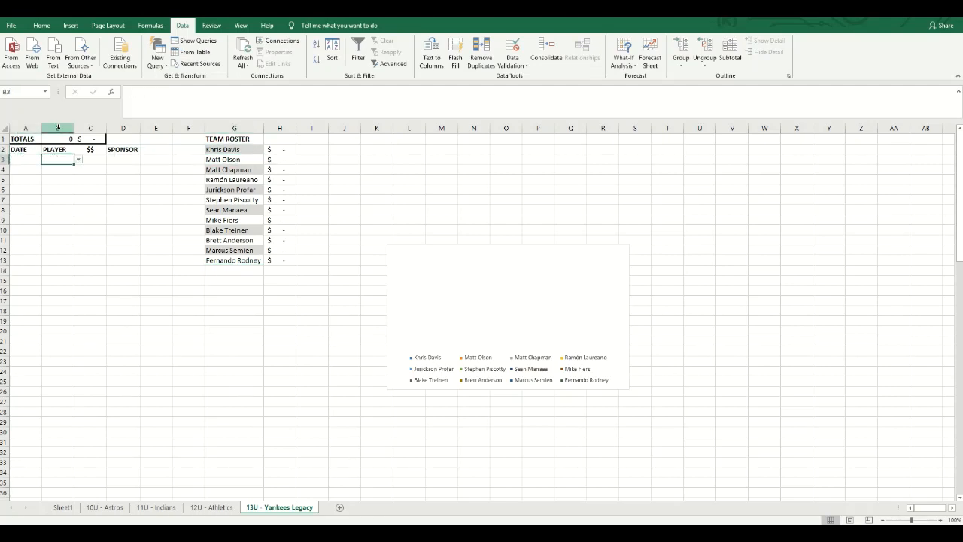
{"action": "left_click", "coordinate": [79, 159]}
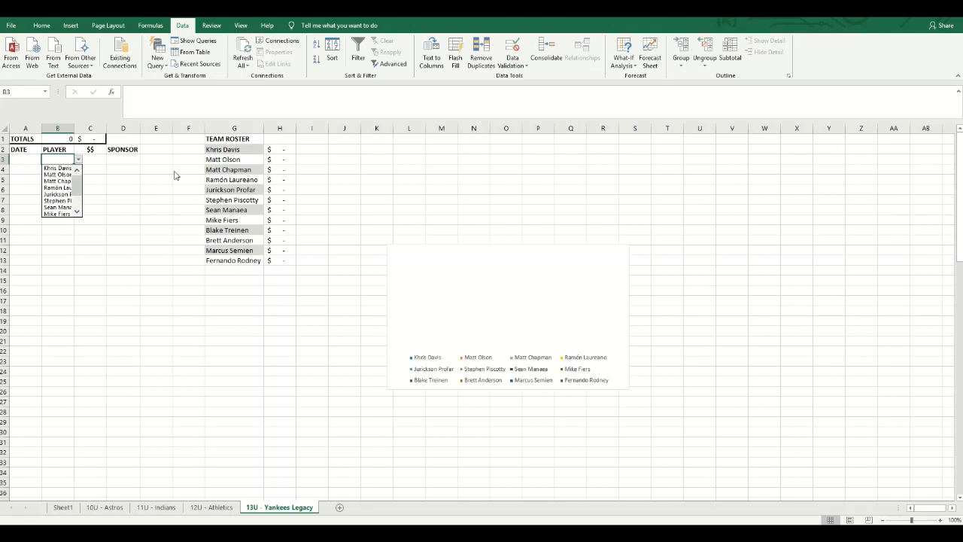
{"action": "left_click_drag", "start_coordinate": [235, 150], "coordinate": [240, 263]}
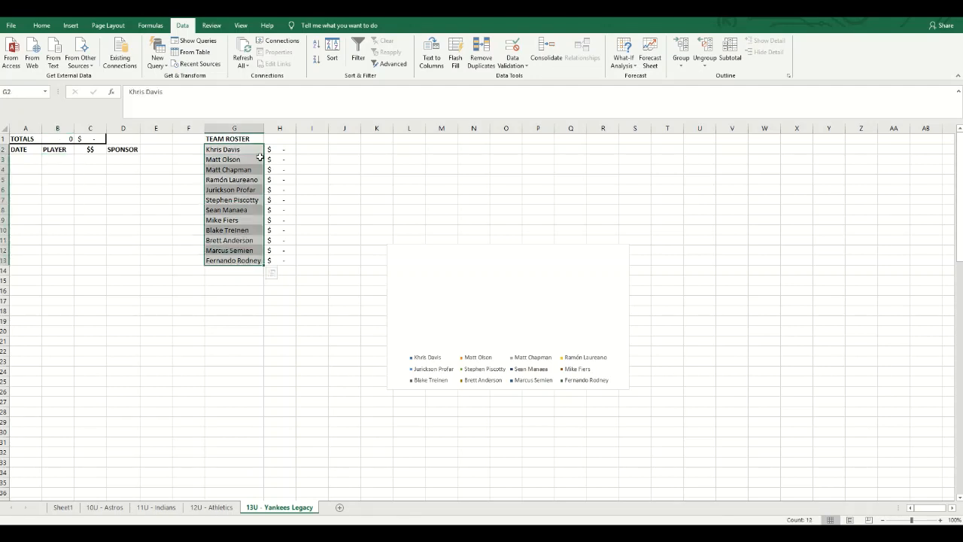
Step: Replace the first two roster names in G2 and G3 with Babe Ruth and Mickey Mantle
{"action": "left_click", "coordinate": [249, 149]}
{"action": "type", "text": "Ba"}
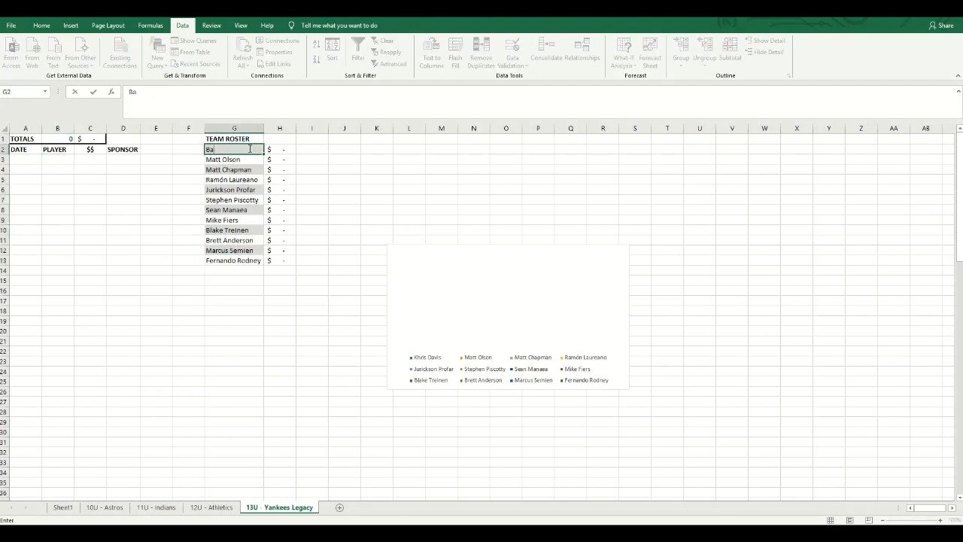
{"action": "type", "text": "be Ruth"}
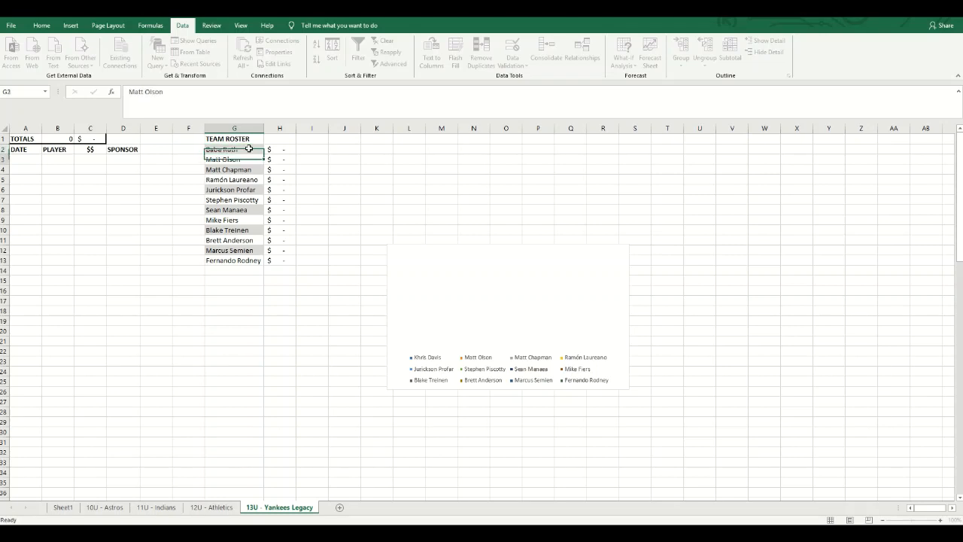
{"action": "key", "text": "Return"}
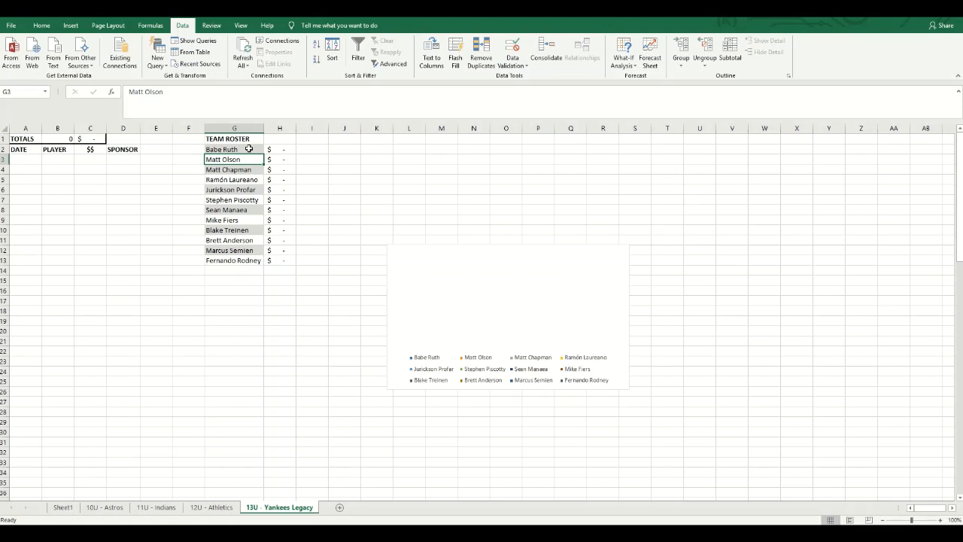
{"action": "type", "text": "M"}
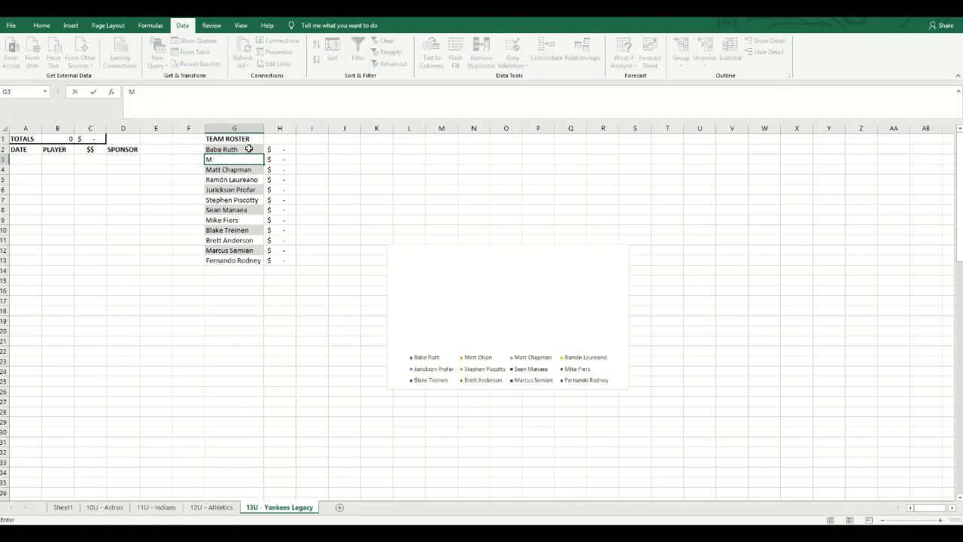
{"action": "type", "text": "ic"}
{"action": "type", "text": "ke Fiers"}
{"action": "type", "text": "c"}
{"action": "key", "text": "Return"}
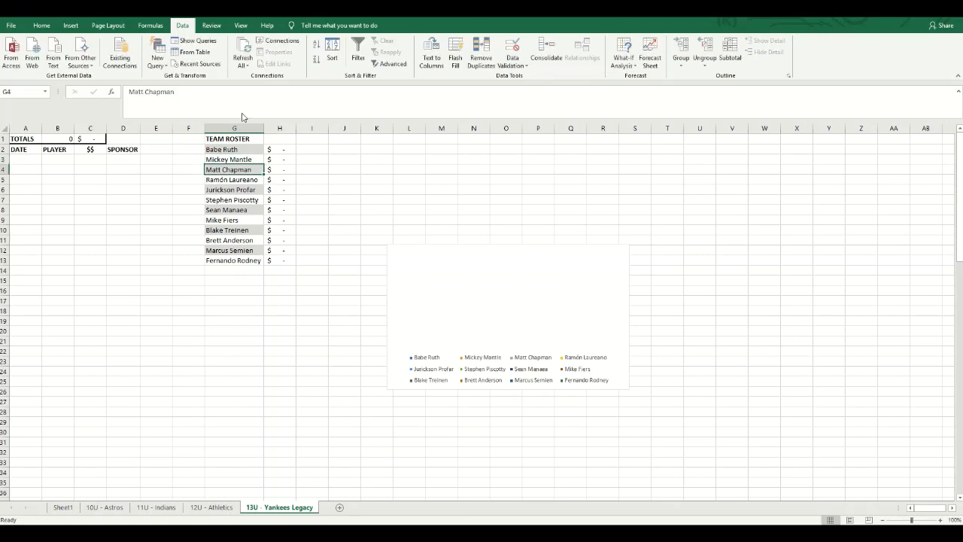
Step: Check the player dropdown list in B3 for the replaced roster names
{"action": "left_click", "coordinate": [68, 165]}
{"action": "left_click", "coordinate": [67, 159]}
{"action": "left_click", "coordinate": [78, 161]}
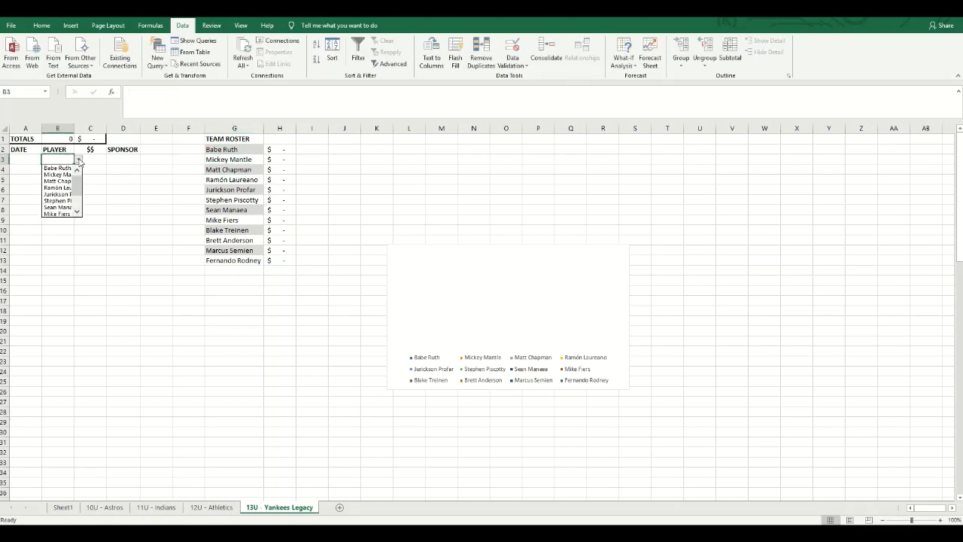
{"action": "key", "text": "Escape"}
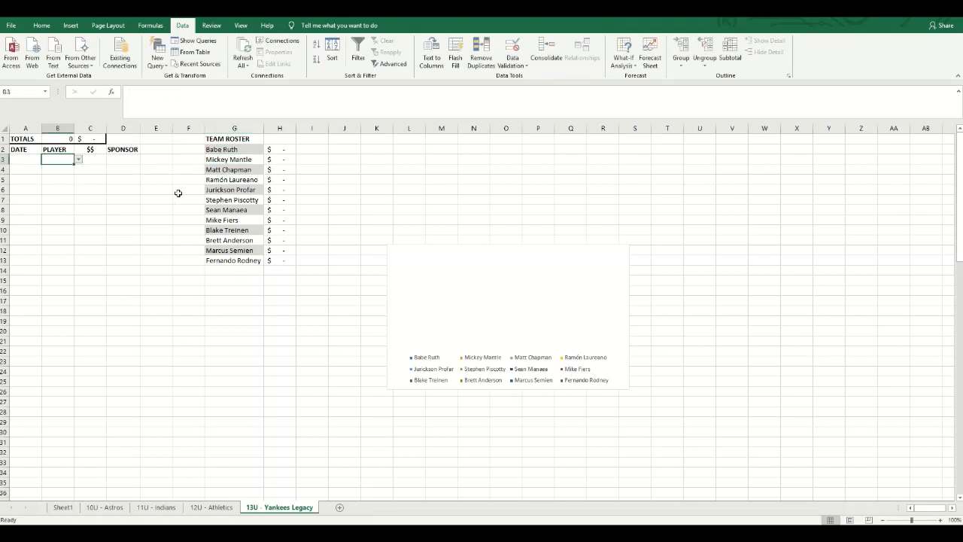
{"action": "left_click", "coordinate": [79, 159]}
{"action": "key", "text": "Escape"}
Step: Look through the 10U, 11U, 12U and 13U team sheets and return to the Sheet1 summary
{"action": "left_click", "coordinate": [109, 509]}
{"action": "left_click", "coordinate": [146, 509]}
{"action": "left_click", "coordinate": [211, 508]}
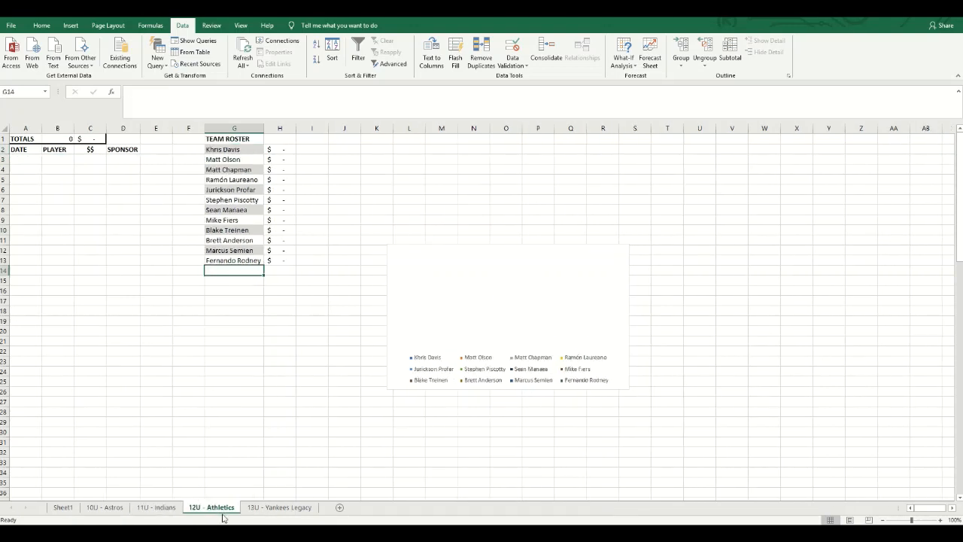
{"action": "left_click", "coordinate": [279, 508]}
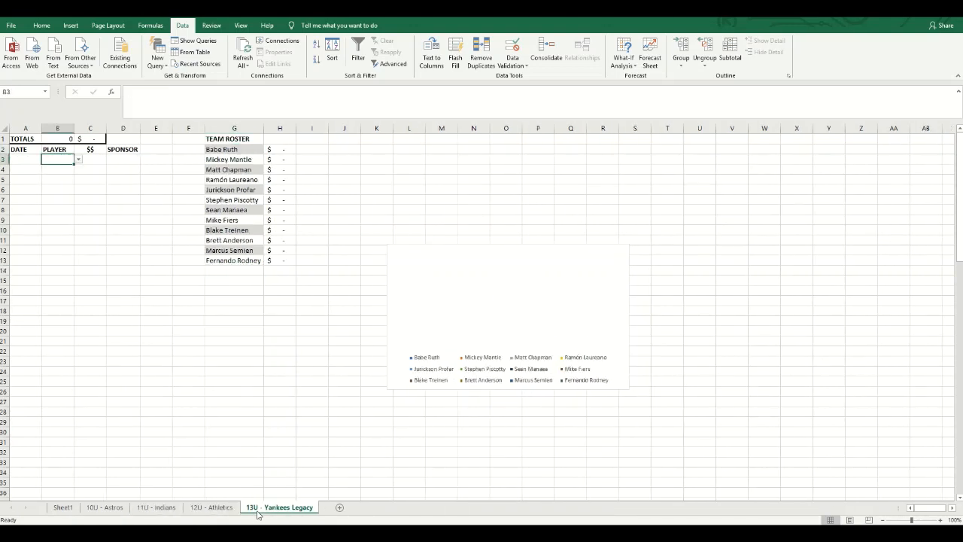
{"action": "left_click", "coordinate": [63, 507]}
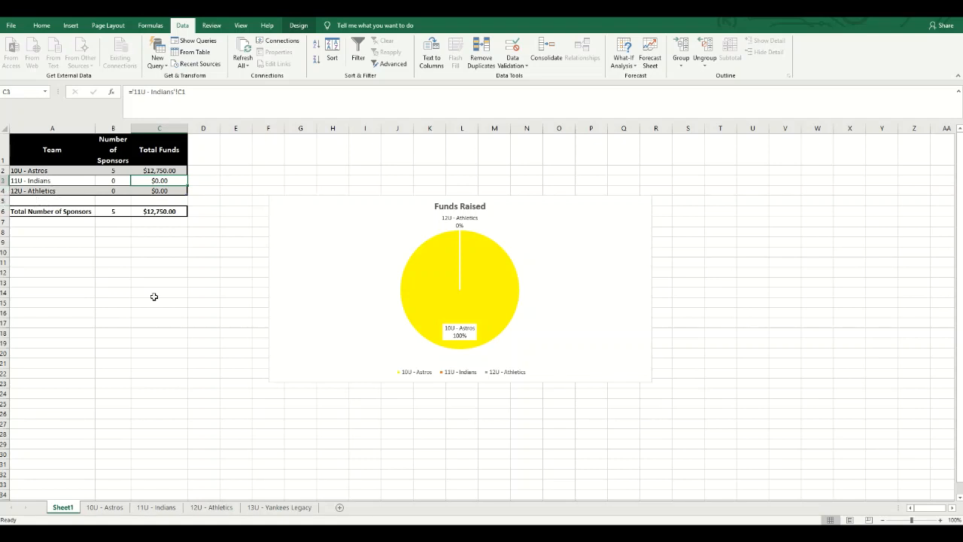
{"action": "left_click", "coordinate": [5, 200]}
{"action": "right_click", "coordinate": [6, 201]}
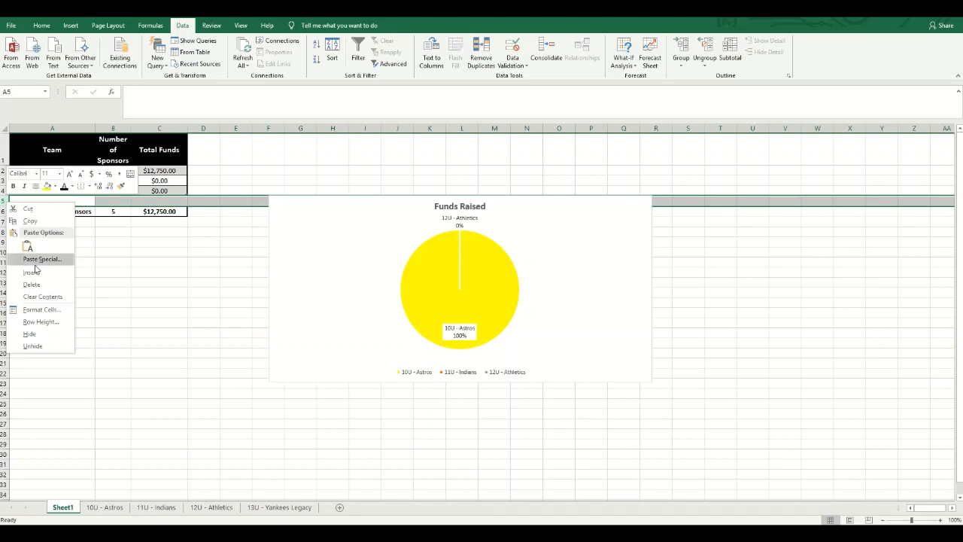
{"action": "key", "text": "Escape"}
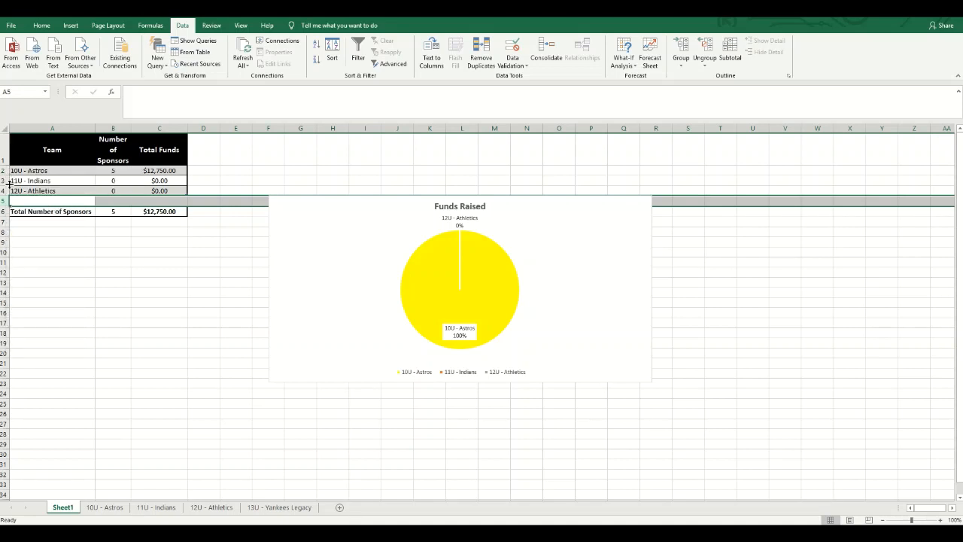
Step: Copy the 12U - Athletics row of the team summary and insert the copy as row 5
{"action": "left_click", "coordinate": [6, 190]}
{"action": "right_click", "coordinate": [6, 190]}
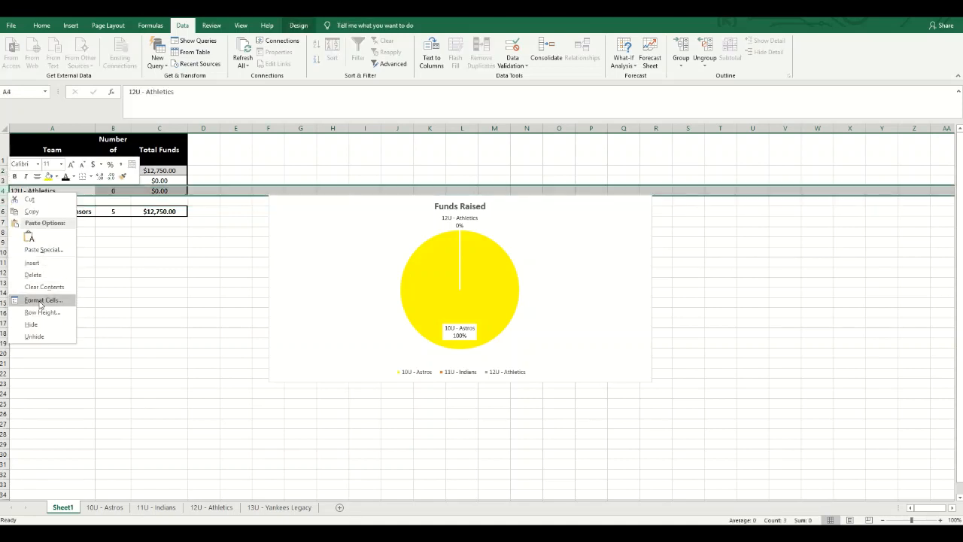
{"action": "left_click", "coordinate": [32, 212]}
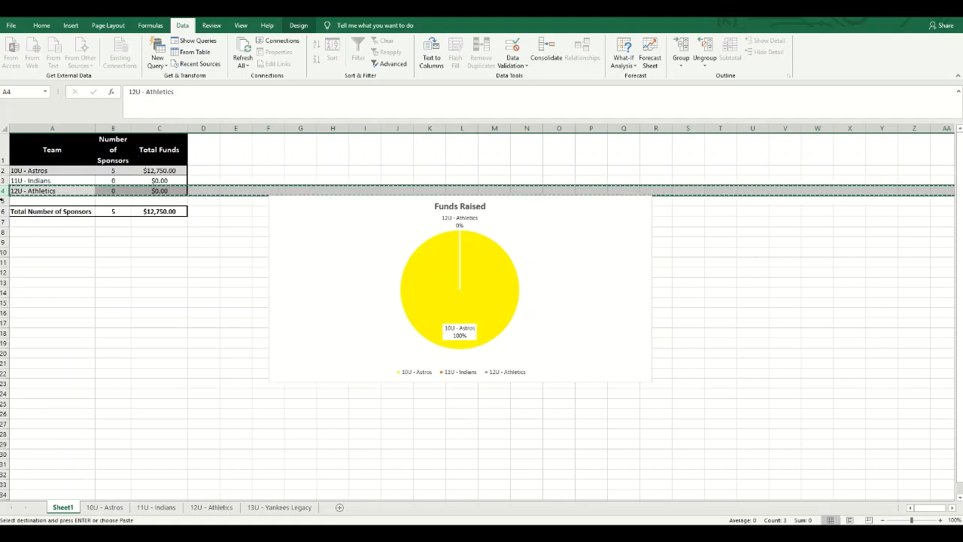
{"action": "left_click", "coordinate": [4, 201]}
{"action": "right_click", "coordinate": [5, 200]}
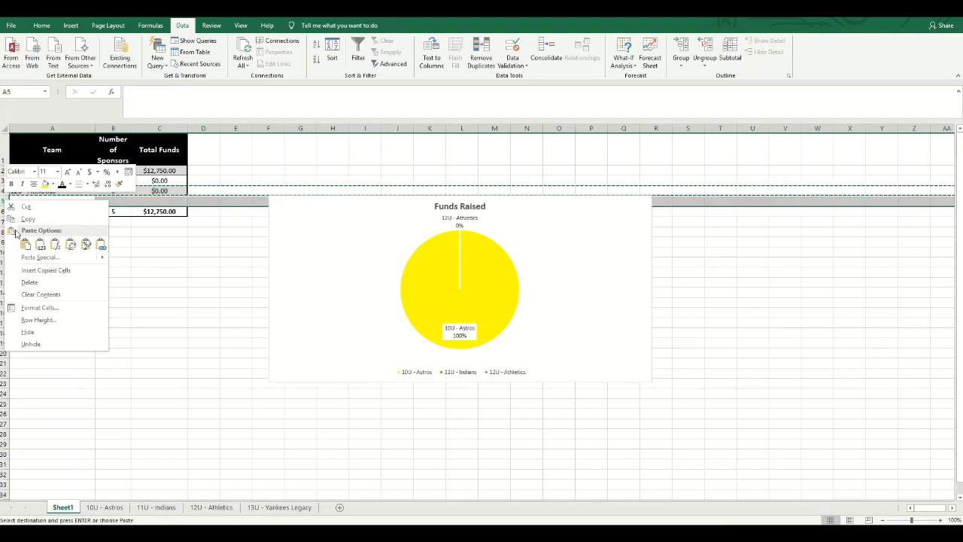
{"action": "left_click", "coordinate": [28, 269]}
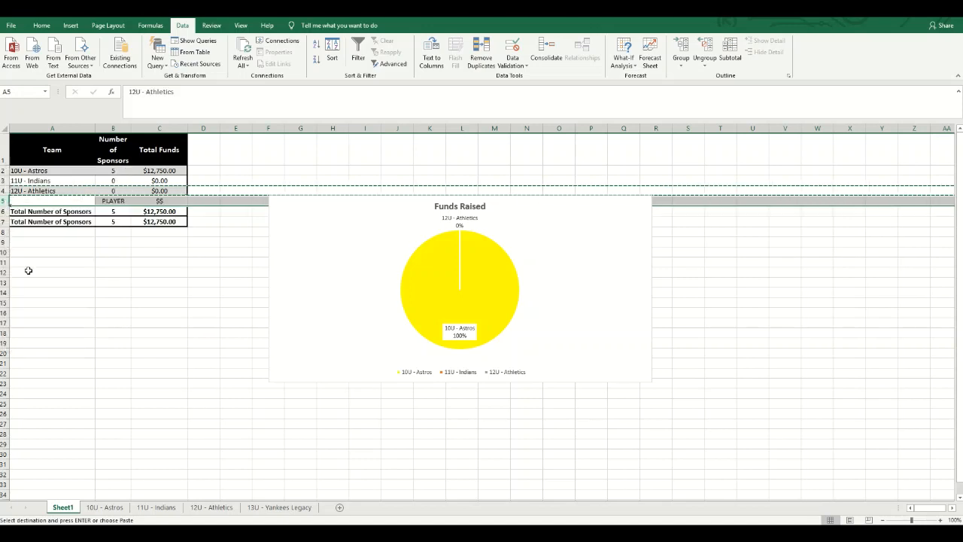
{"action": "left_click", "coordinate": [172, 263]}
Step: Change the team name in A5 to 13U - Yankees Legacy
{"action": "left_click", "coordinate": [45, 201]}
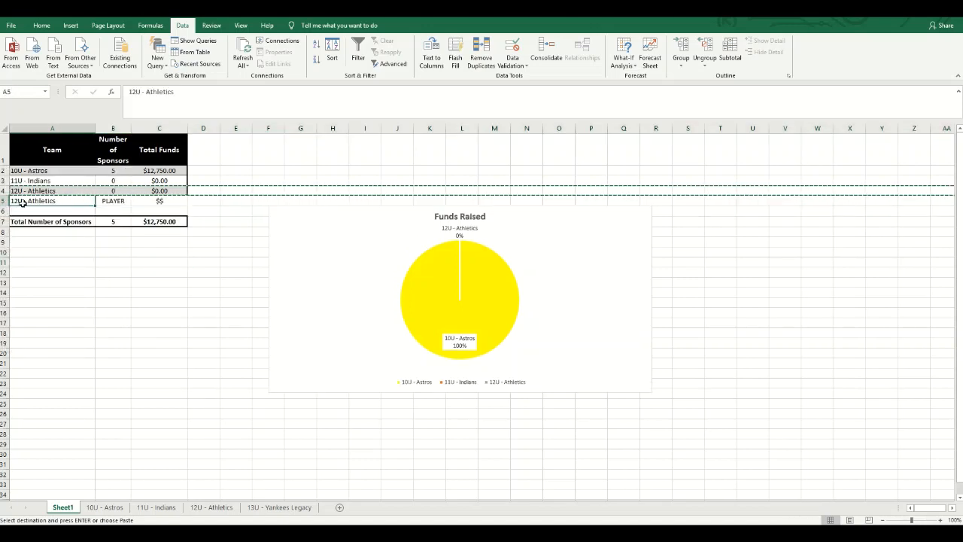
{"action": "double_click", "coordinate": [19, 201]}
{"action": "left_click_drag", "start_coordinate": [18, 203], "coordinate": [15, 202]}
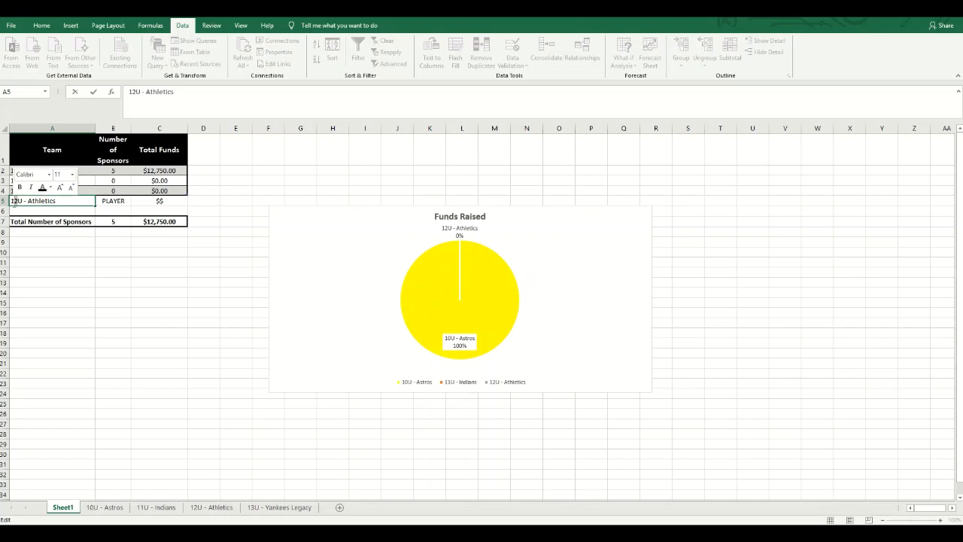
{"action": "type", "text": "3"}
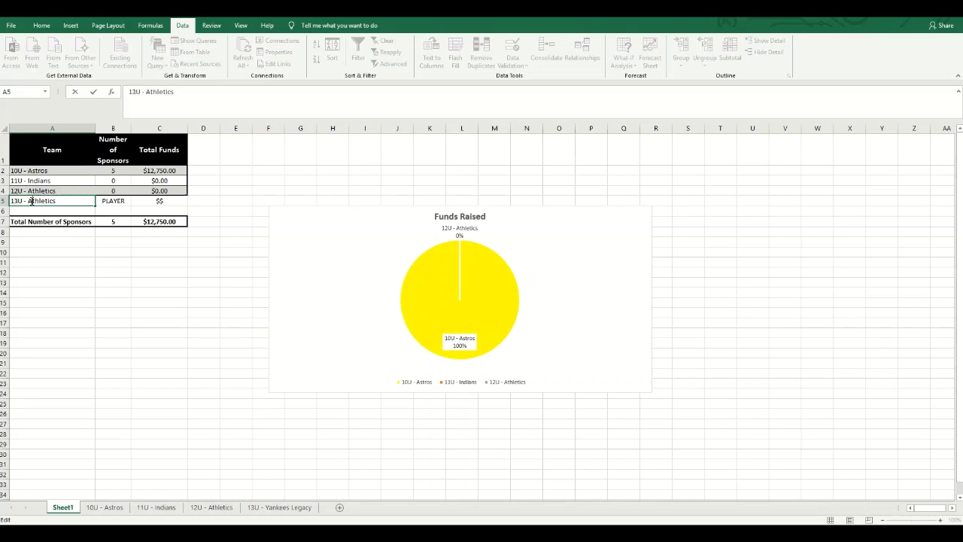
{"action": "double_click", "coordinate": [33, 201]}
{"action": "type", "text": "Yankees Legacy"}
{"action": "key", "text": "Tab"}
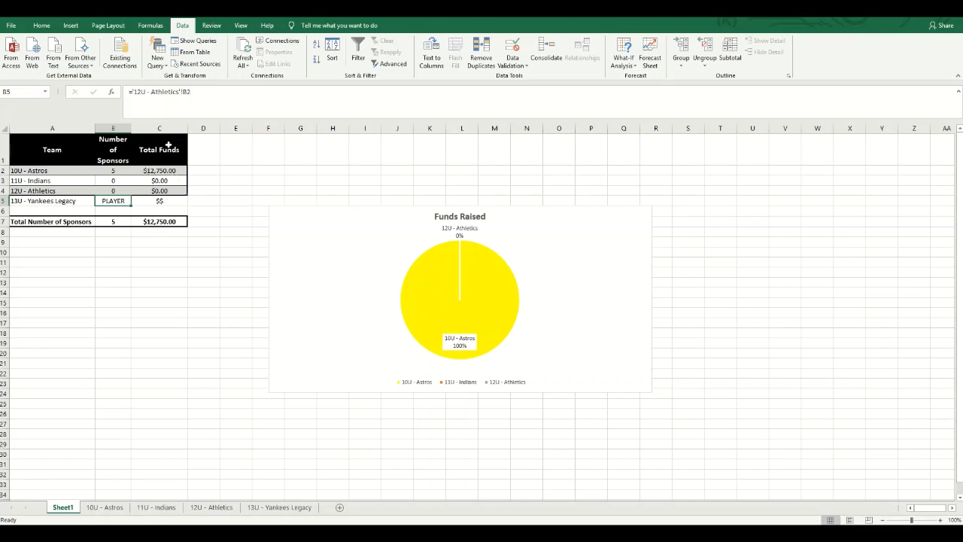
Step: Link the number of sponsors in B5 to cell B1 of the 13U - Yankees Legacy sheet
{"action": "type", "text": "="}
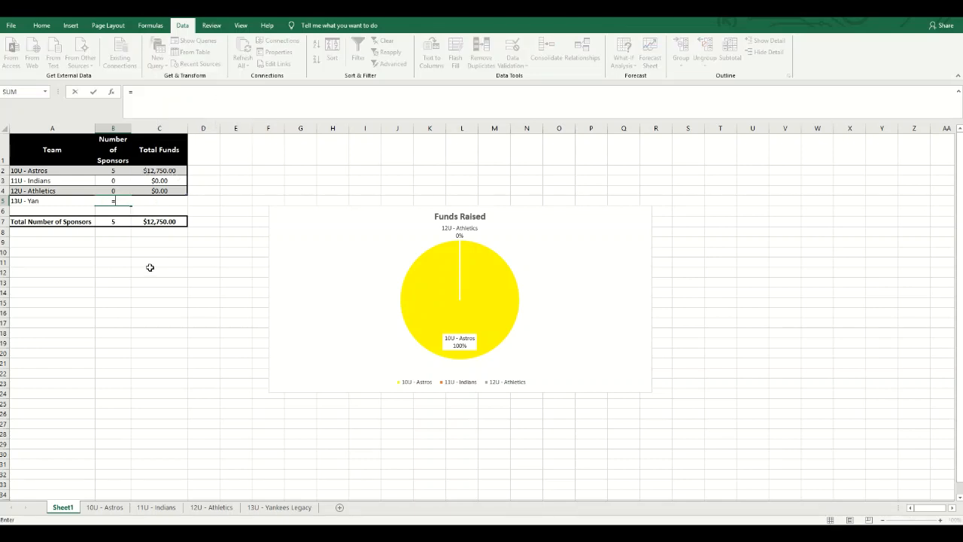
{"action": "left_click", "coordinate": [275, 509]}
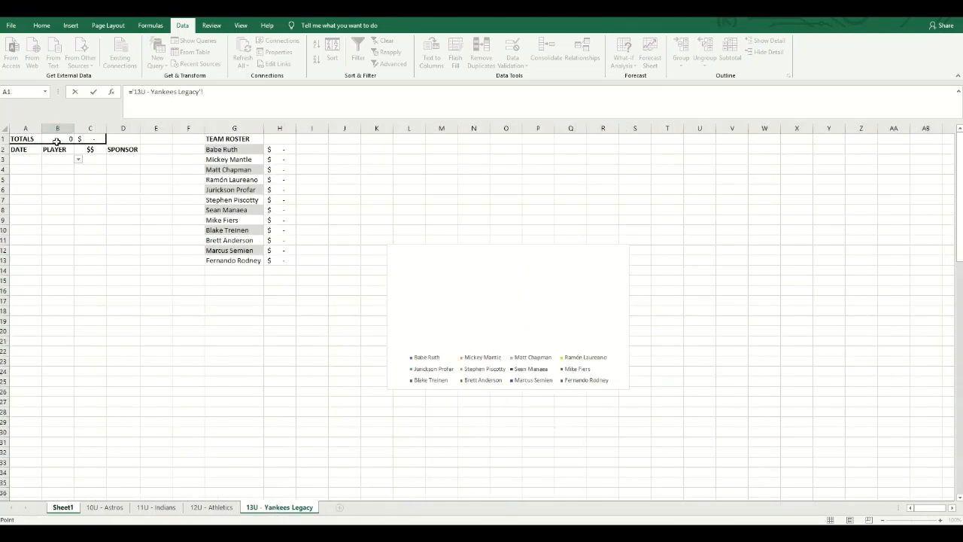
{"action": "left_click", "coordinate": [57, 141]}
{"action": "key", "text": "Return"}
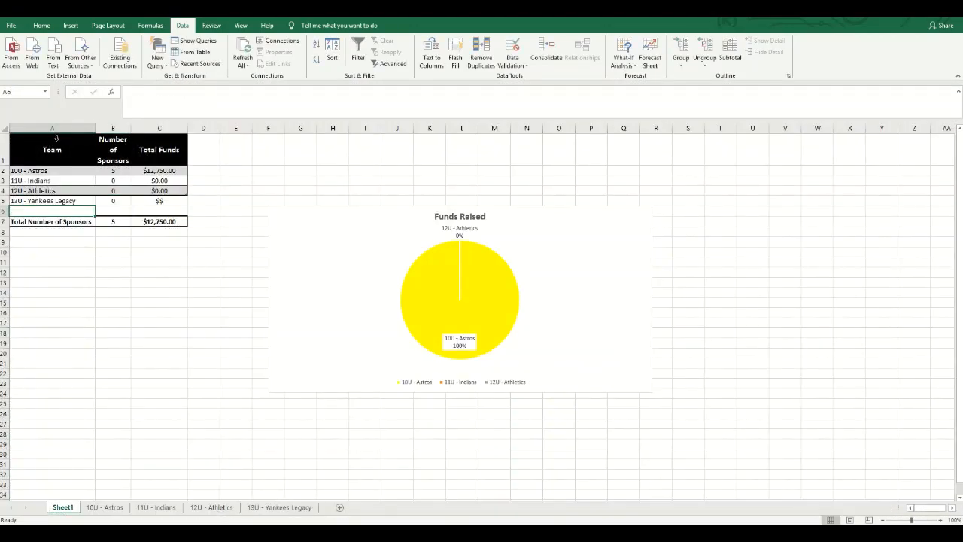
Step: Link the total funds in C5 to cell C1 of the 13U - Yankees Legacy sheet
{"action": "left_click", "coordinate": [159, 201]}
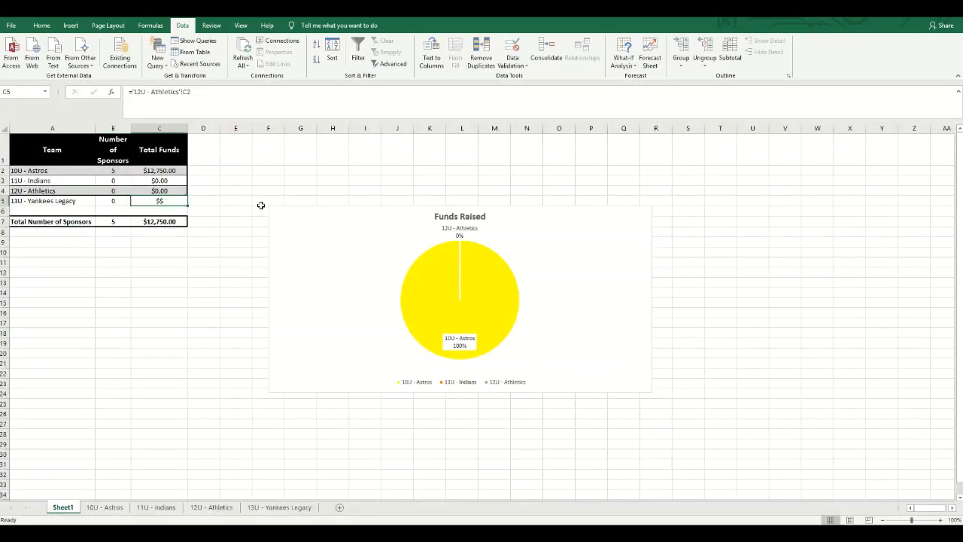
{"action": "type", "text": "="}
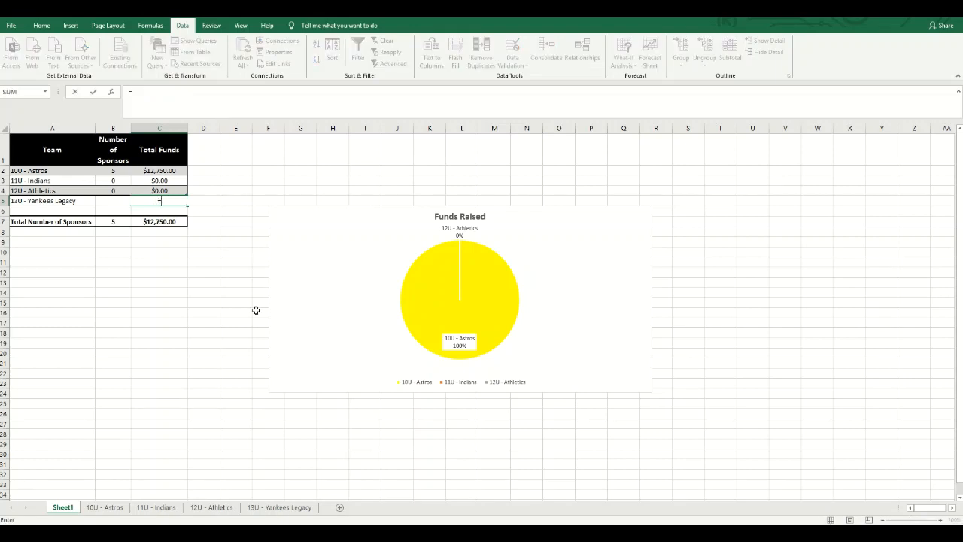
{"action": "left_click", "coordinate": [279, 507]}
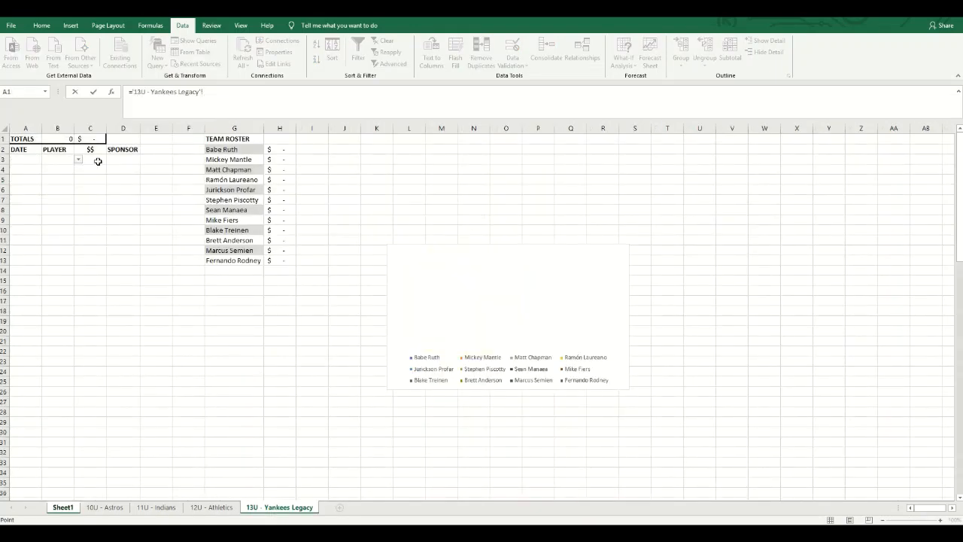
{"action": "left_click", "coordinate": [91, 139]}
{"action": "key", "text": "Return"}
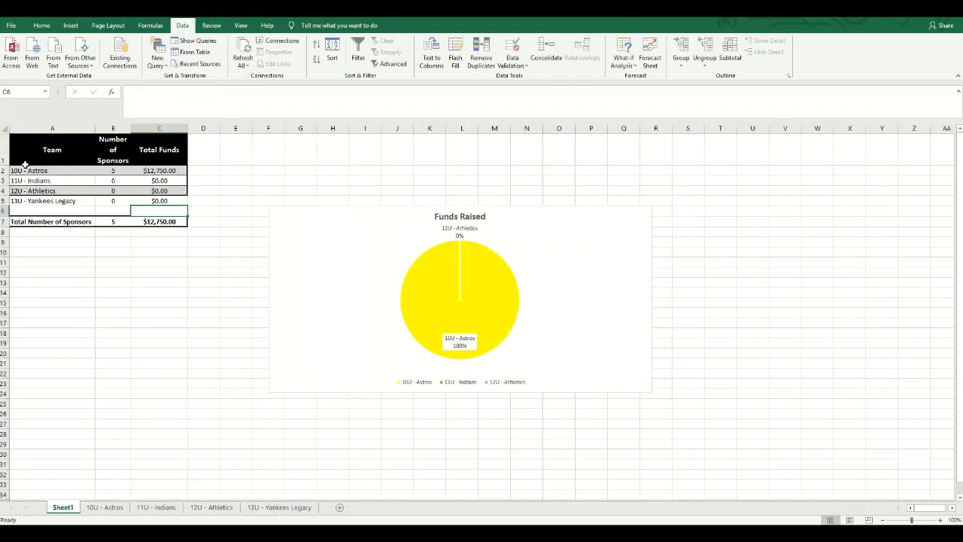
Step: Try to apply the first Medium table style to the team summary range A1:C5 on Sheet1
{"action": "left_click_drag", "start_coordinate": [26, 156], "coordinate": [158, 201]}
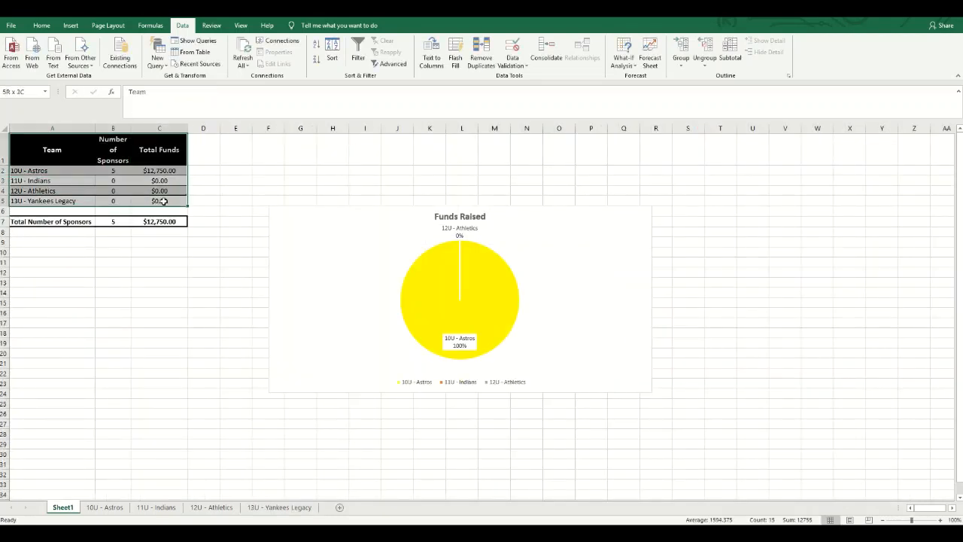
{"action": "left_click", "coordinate": [151, 25]}
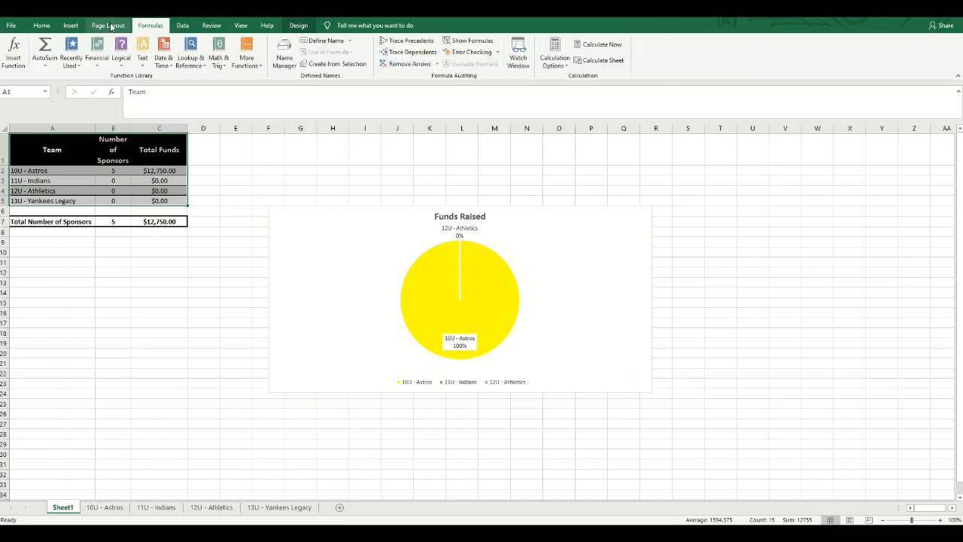
{"action": "left_click", "coordinate": [41, 26]}
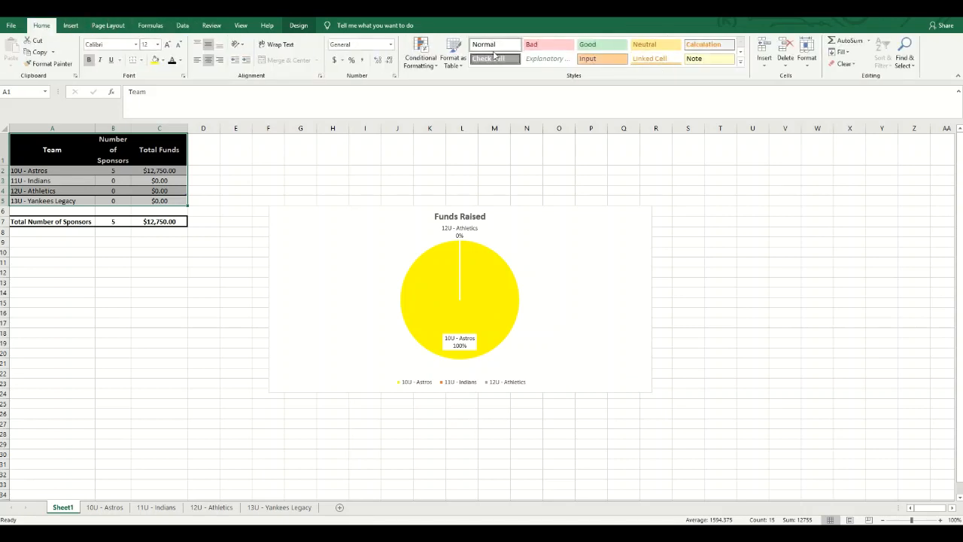
{"action": "left_click", "coordinate": [454, 59]}
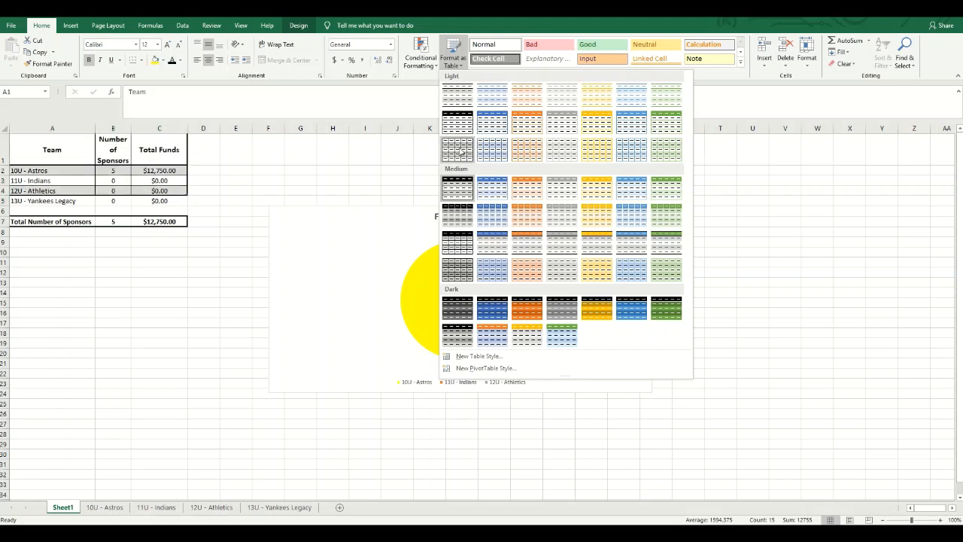
{"action": "left_click", "coordinate": [458, 185]}
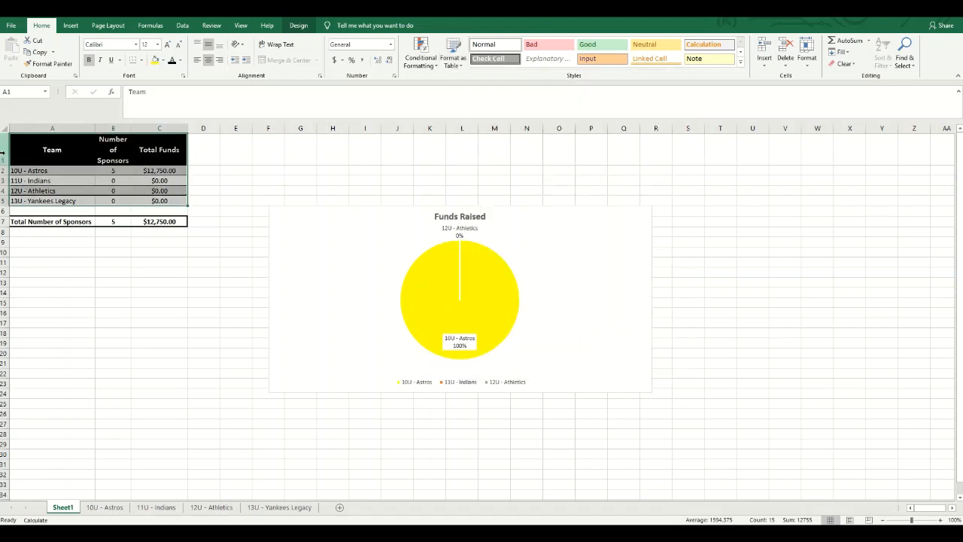
Step: Remove the existing borders from the team summary range A1:C5 and apply an outside border around it
{"action": "left_click", "coordinate": [180, 61]}
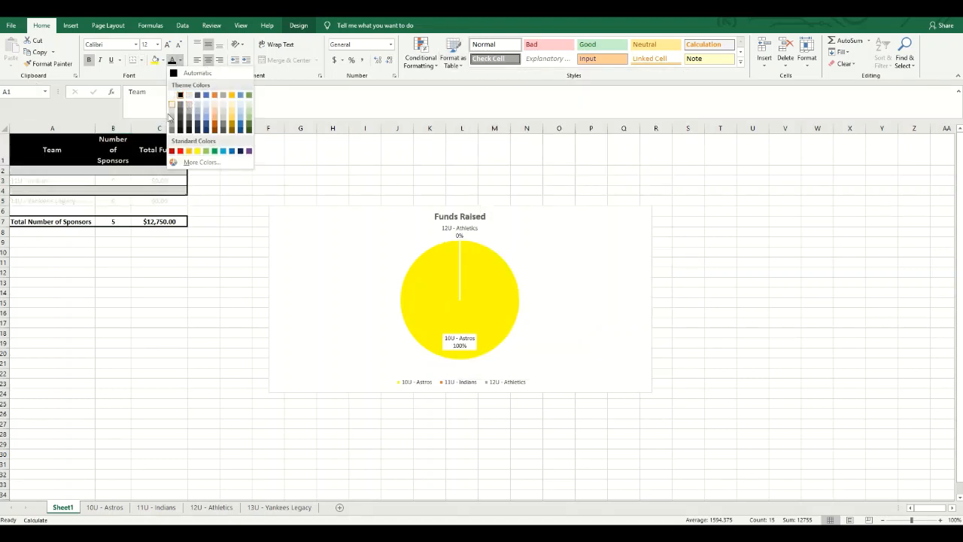
{"action": "left_click", "coordinate": [142, 61]}
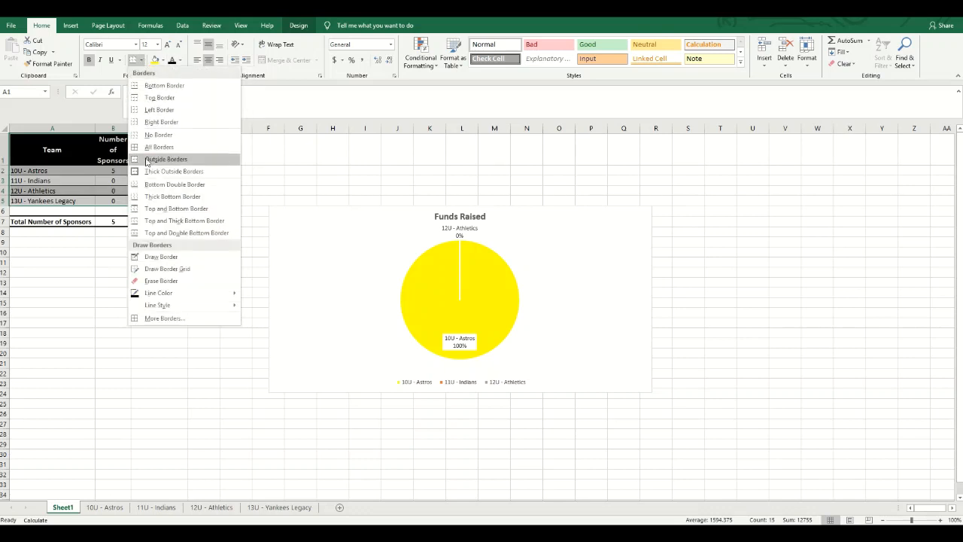
{"action": "left_click", "coordinate": [149, 132]}
{"action": "left_click", "coordinate": [140, 61]}
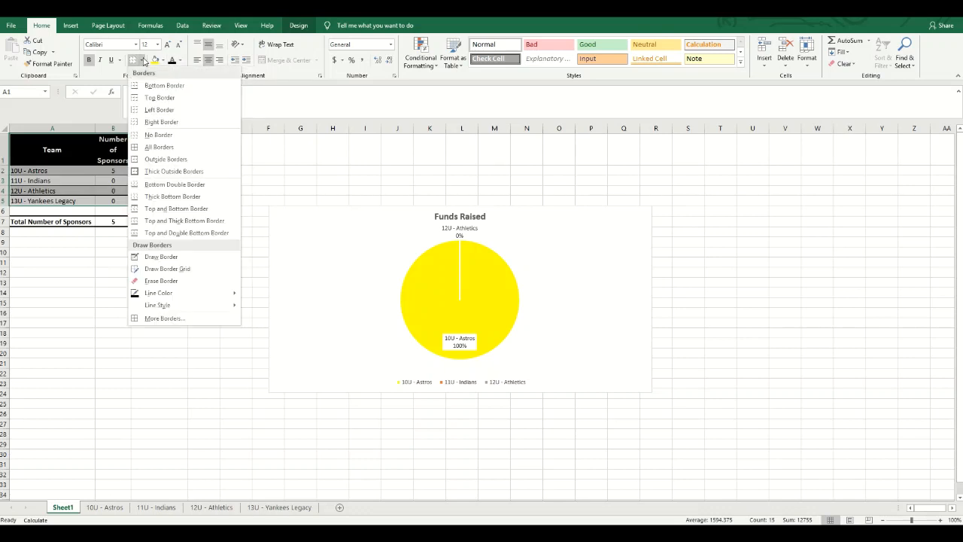
{"action": "left_click", "coordinate": [160, 160]}
{"action": "left_click", "coordinate": [207, 230]}
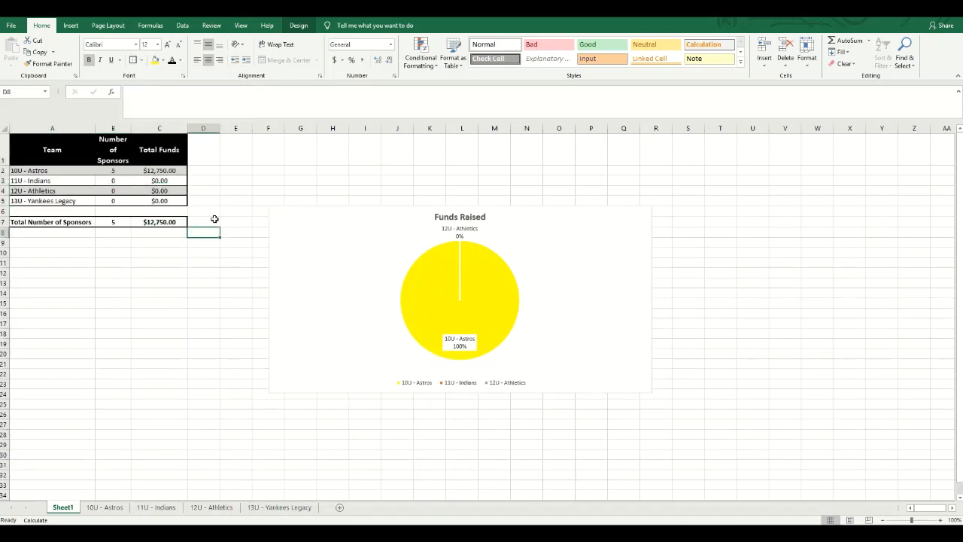
Step: Clear the borders of the team summary table, starting with the 12U - Athletics row
{"action": "left_click_drag", "start_coordinate": [183, 190], "coordinate": [65, 188]}
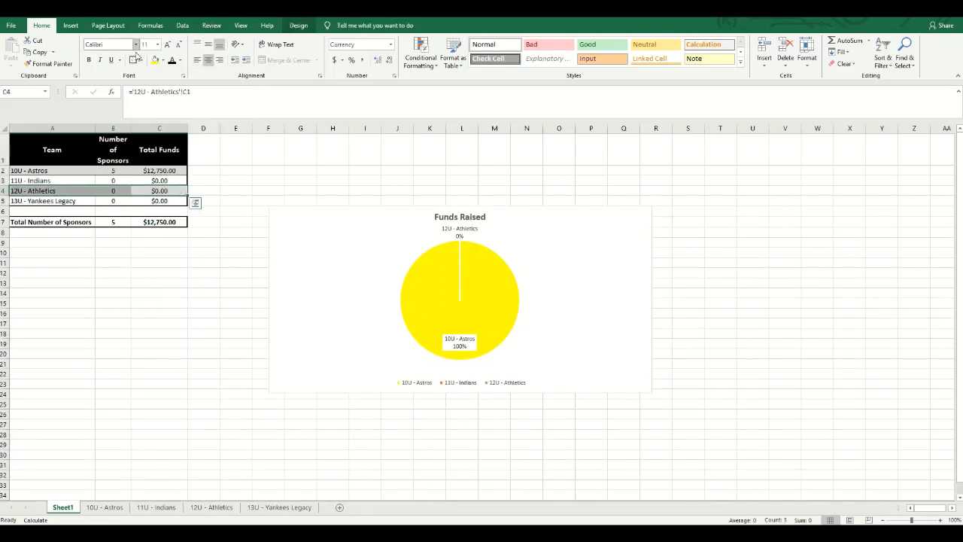
{"action": "left_click", "coordinate": [140, 60]}
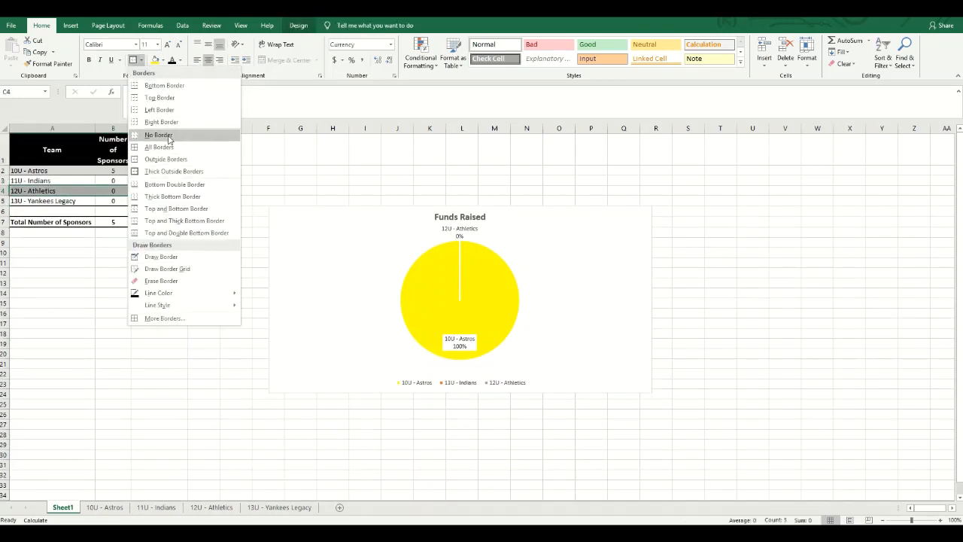
{"action": "left_click", "coordinate": [158, 134]}
{"action": "left_click", "coordinate": [209, 192]}
{"action": "left_click_drag", "start_coordinate": [171, 201], "coordinate": [41, 194]}
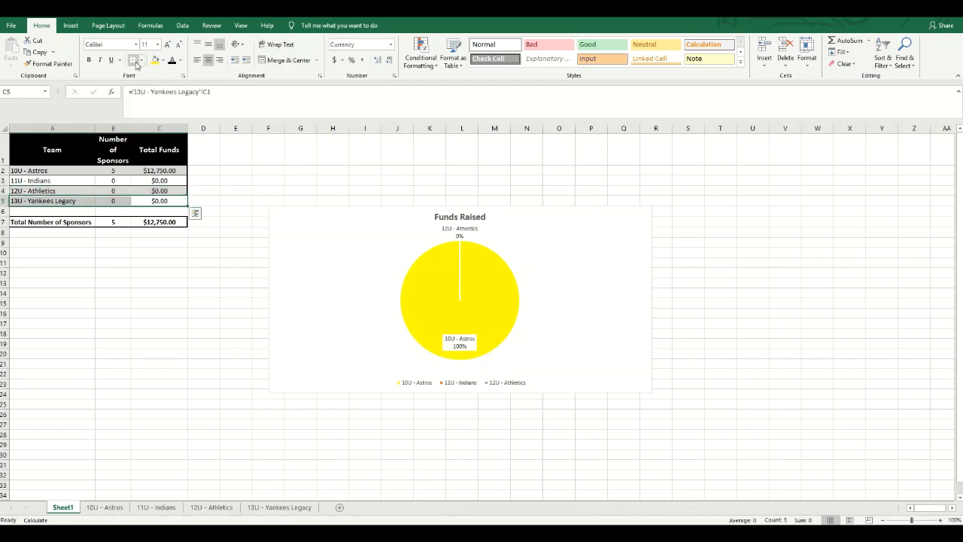
{"action": "left_click_drag", "start_coordinate": [154, 191], "coordinate": [39, 146]}
{"action": "left_click", "coordinate": [205, 191]}
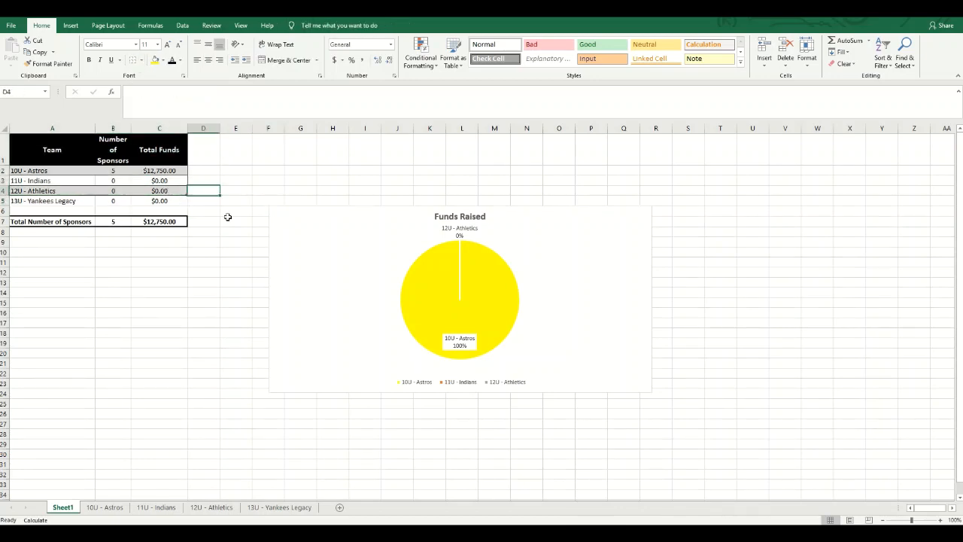
Step: Apply a thick outside border around A1:C5 so that it encloses the 13U - Yankees Legacy row
{"action": "left_click_drag", "start_coordinate": [161, 200], "coordinate": [21, 149]}
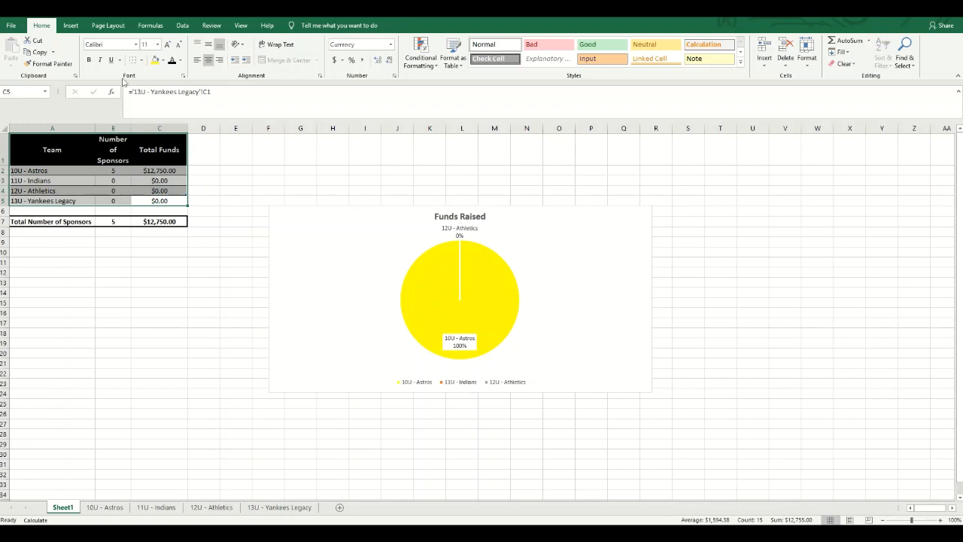
{"action": "left_click", "coordinate": [144, 63]}
{"action": "left_click", "coordinate": [161, 174]}
{"action": "left_click", "coordinate": [245, 186]}
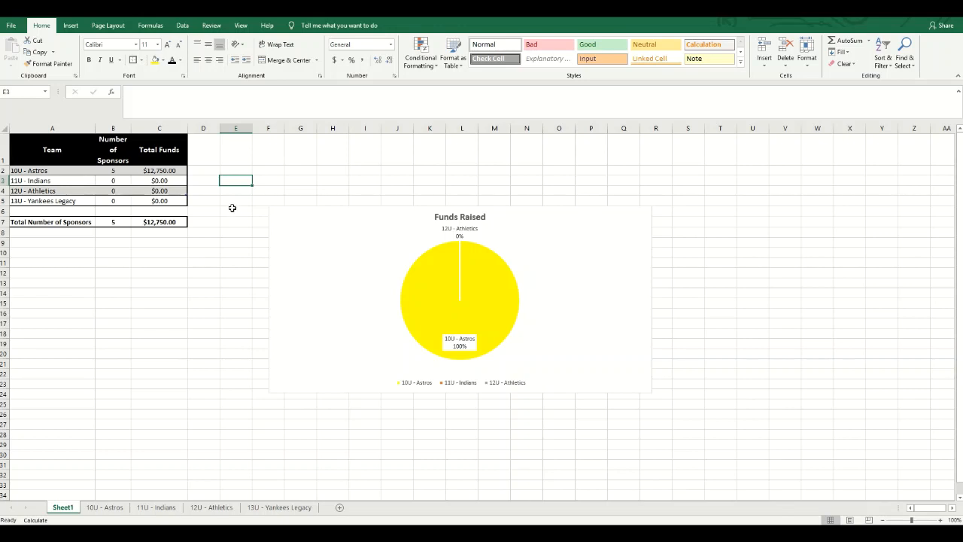
Step: On the 11U - Indians sheet, record a 500 sponsorship for Carlos Santana in row 3
{"action": "left_click", "coordinate": [165, 508]}
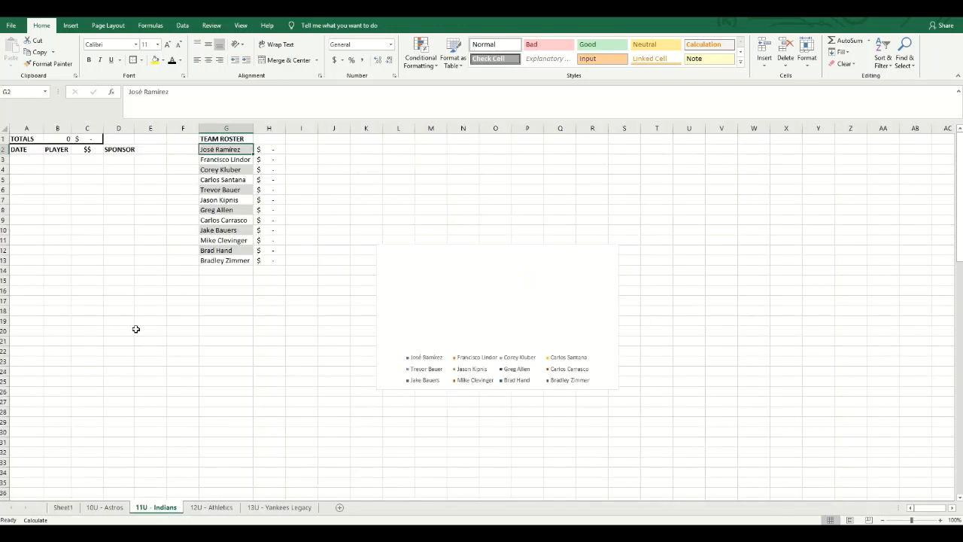
{"action": "left_click", "coordinate": [55, 161]}
{"action": "left_click", "coordinate": [76, 164]}
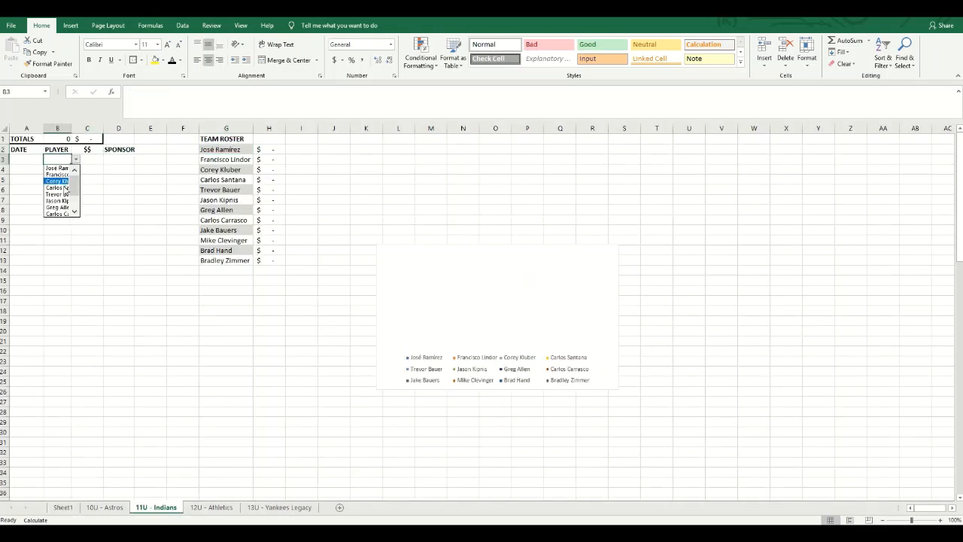
{"action": "left_click", "coordinate": [56, 189]}
{"action": "left_click", "coordinate": [89, 160]}
{"action": "type", "text": "500"}
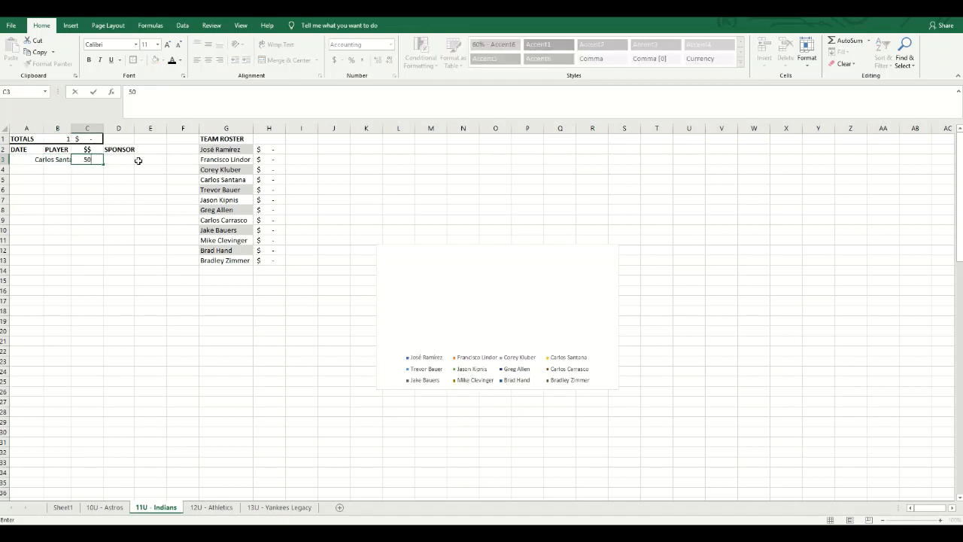
{"action": "key", "text": "Return"}
Step: Record a 1000 sponsorship for Jason Kipnis in row 4 of the 11U - Indians sheet
{"action": "left_click", "coordinate": [58, 170]}
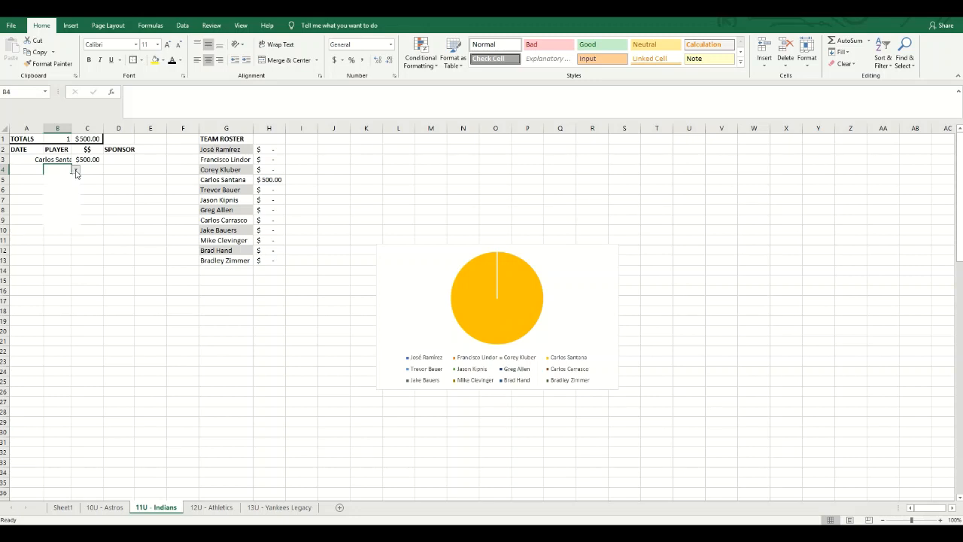
{"action": "left_click", "coordinate": [76, 169]}
{"action": "left_click", "coordinate": [56, 210]}
{"action": "left_click", "coordinate": [98, 171]}
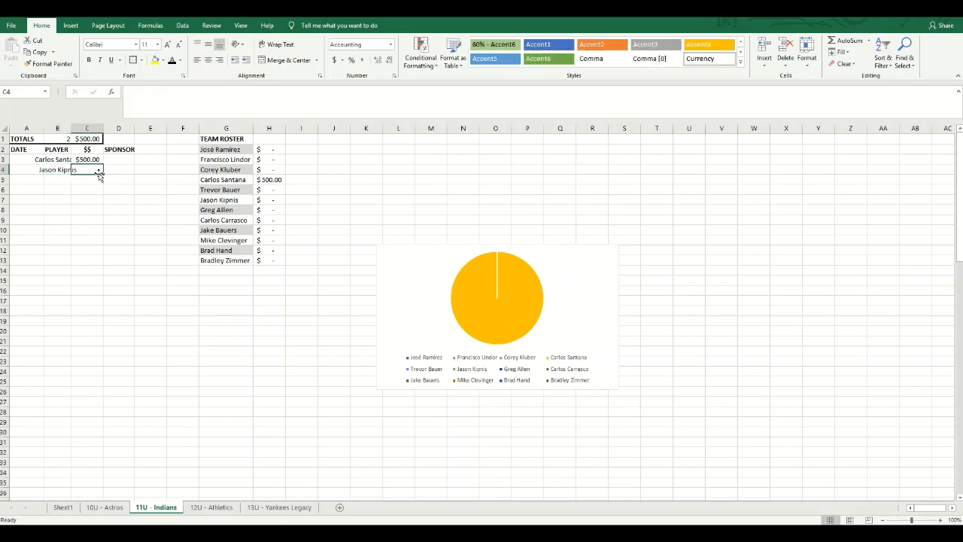
{"action": "type", "text": "1000"}
{"action": "key", "text": "Return"}
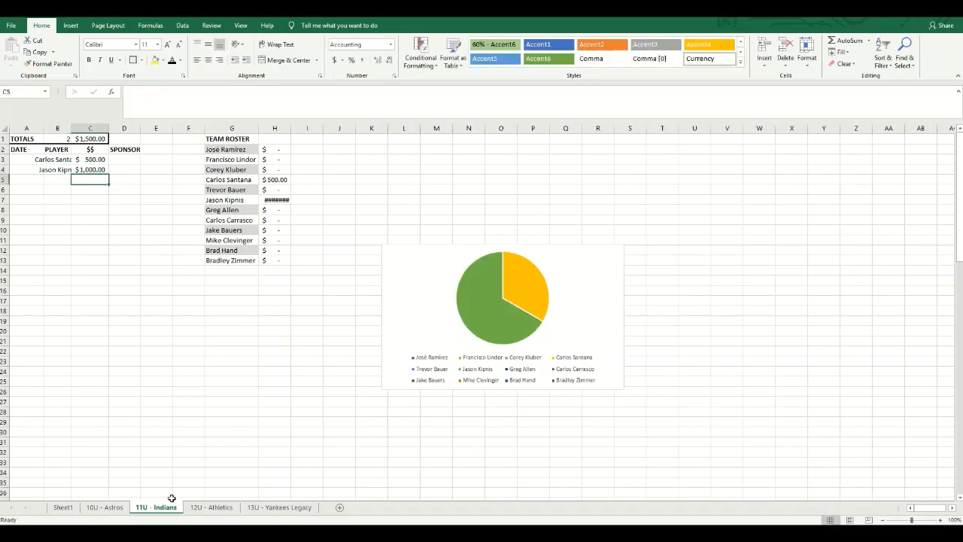
Step: On the 12U - Athletics sheet, record a 6000 sponsorship for Stephen Piscotty in row 3
{"action": "left_click", "coordinate": [195, 506]}
{"action": "left_click", "coordinate": [73, 159]}
{"action": "left_click", "coordinate": [79, 160]}
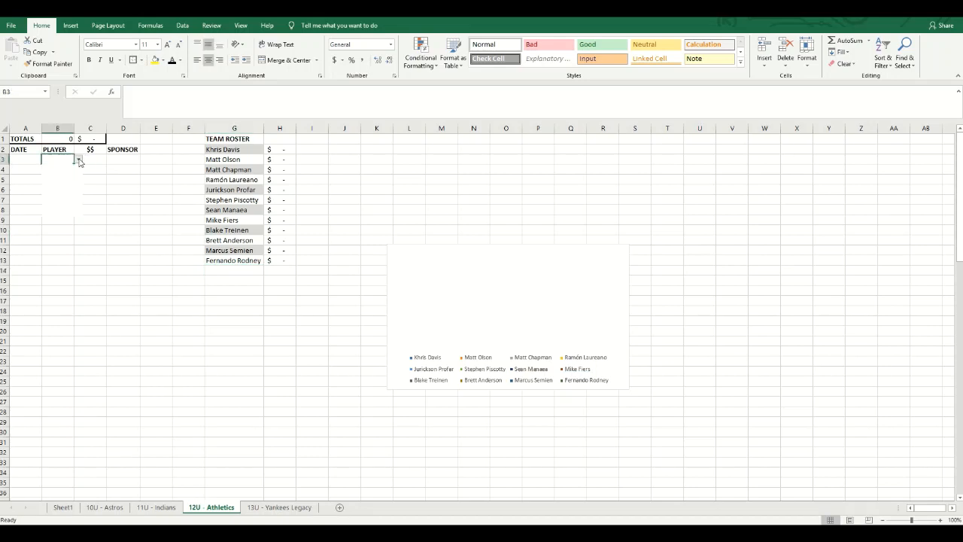
{"action": "left_click", "coordinate": [57, 200]}
{"action": "left_click", "coordinate": [96, 160]}
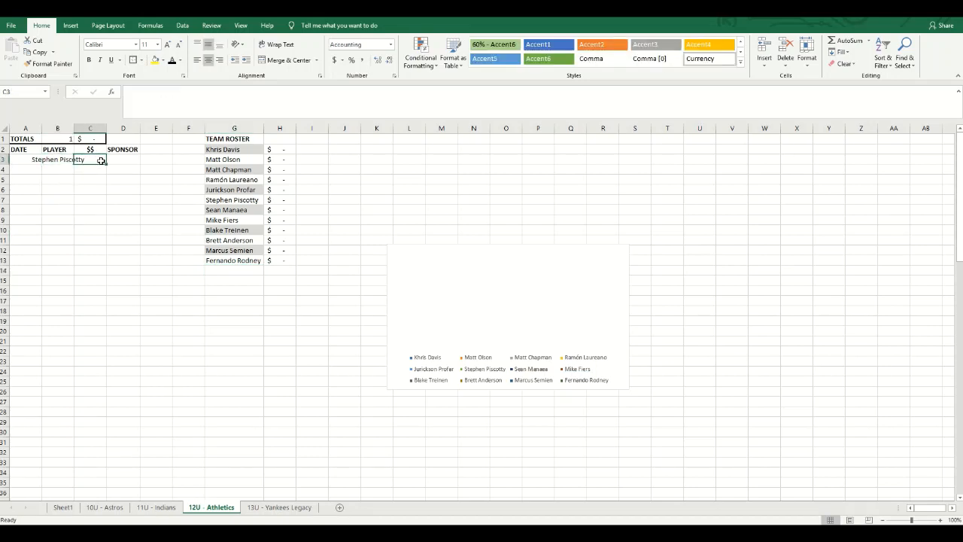
{"action": "type", "text": "6000"}
{"action": "key", "text": "Return"}
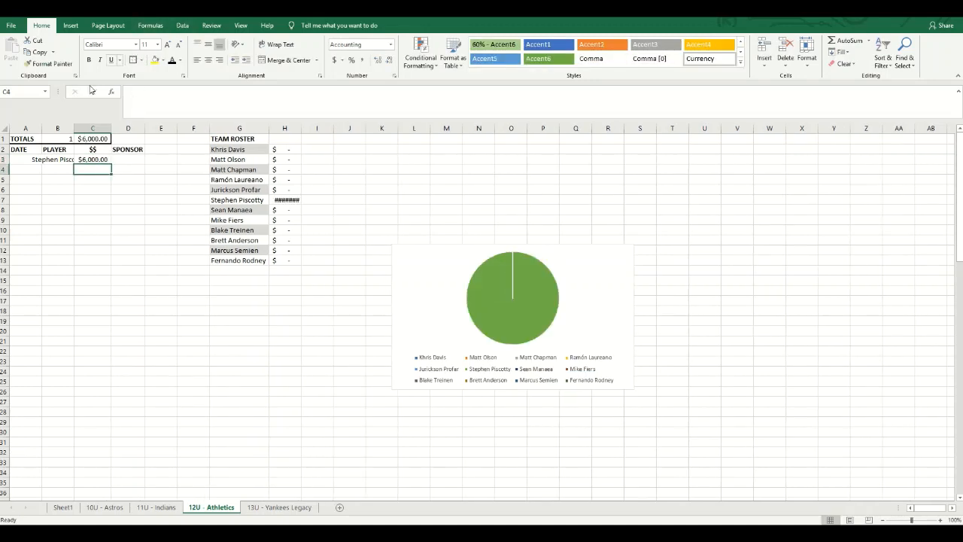
Step: Record a 100 sponsorship for Jurickson Profar in row 4 of the 12U - Athletics sheet
{"action": "left_click", "coordinate": [63, 168]}
{"action": "left_click", "coordinate": [78, 169]}
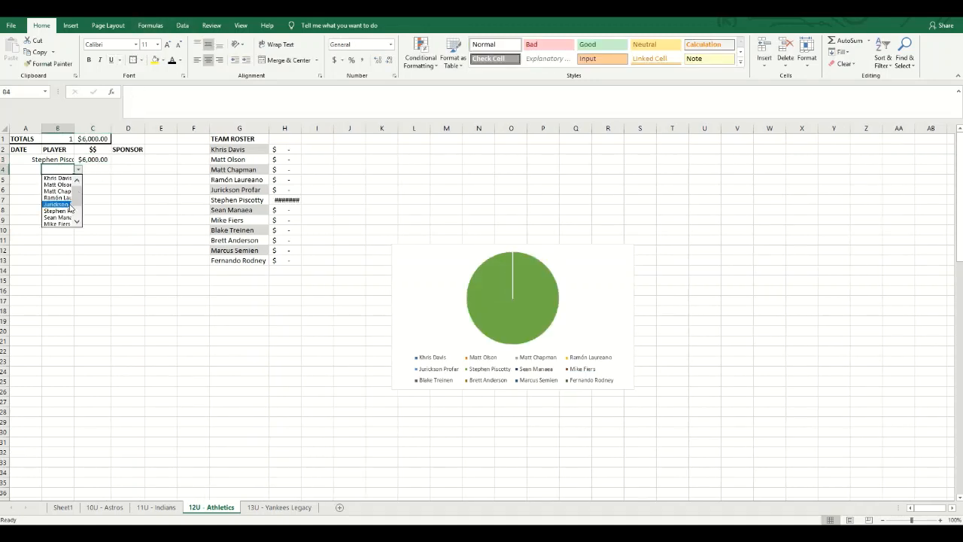
{"action": "left_click", "coordinate": [71, 204]}
{"action": "left_click", "coordinate": [106, 169]}
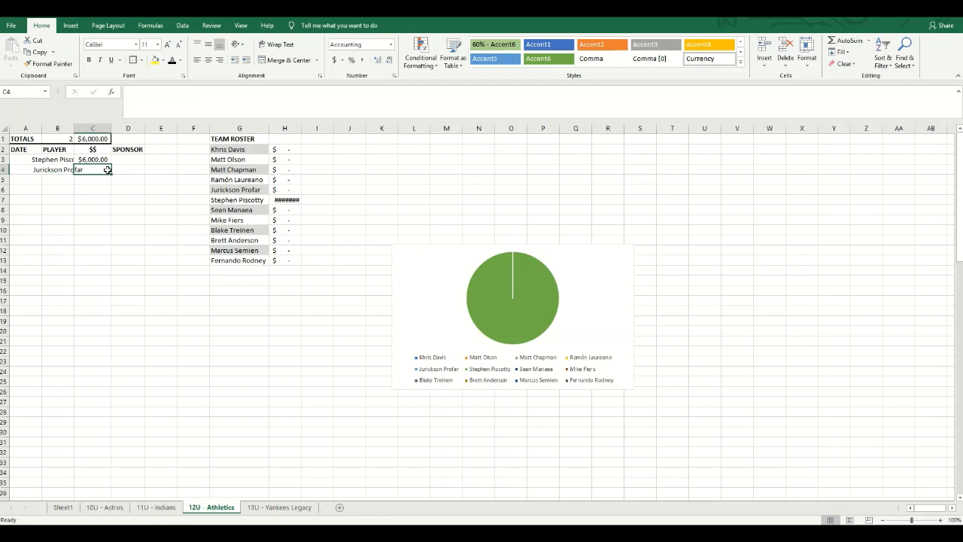
{"action": "type", "text": "100"}
{"action": "key", "text": "Return"}
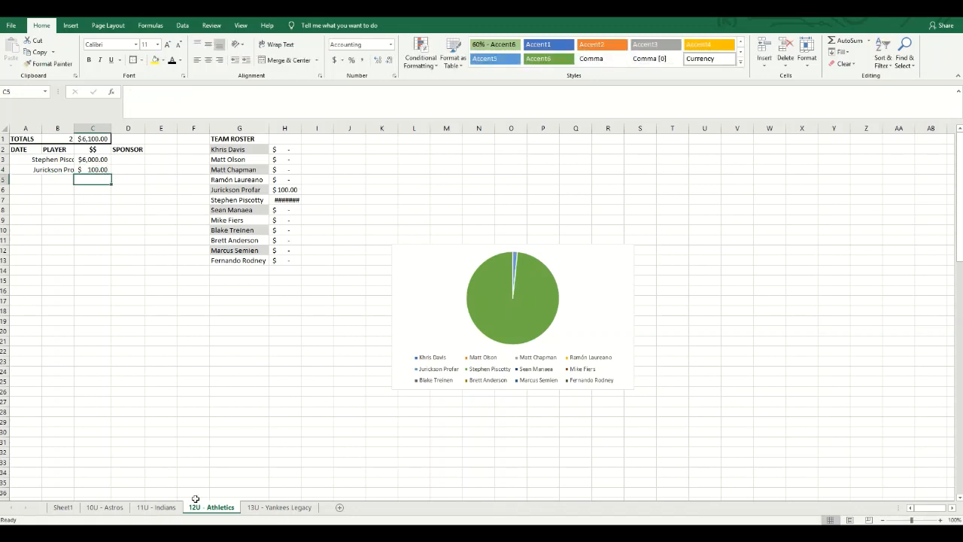
Step: On the 13U - Yankees Legacy sheet, record a 6500 sponsorship for Babe Ruth in row 3
{"action": "left_click", "coordinate": [256, 507]}
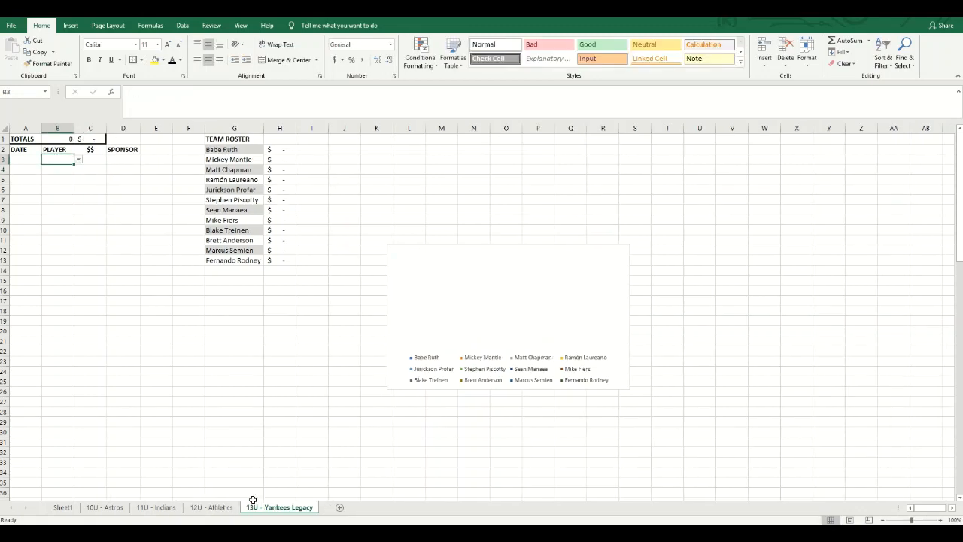
{"action": "left_click", "coordinate": [78, 159]}
{"action": "left_click", "coordinate": [58, 169]}
{"action": "left_click", "coordinate": [101, 157]}
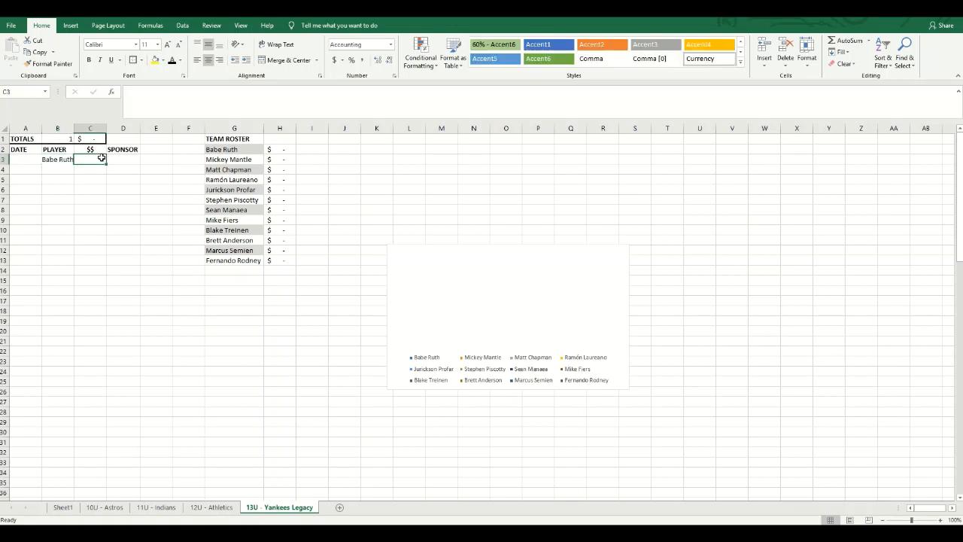
{"action": "type", "text": "1"}
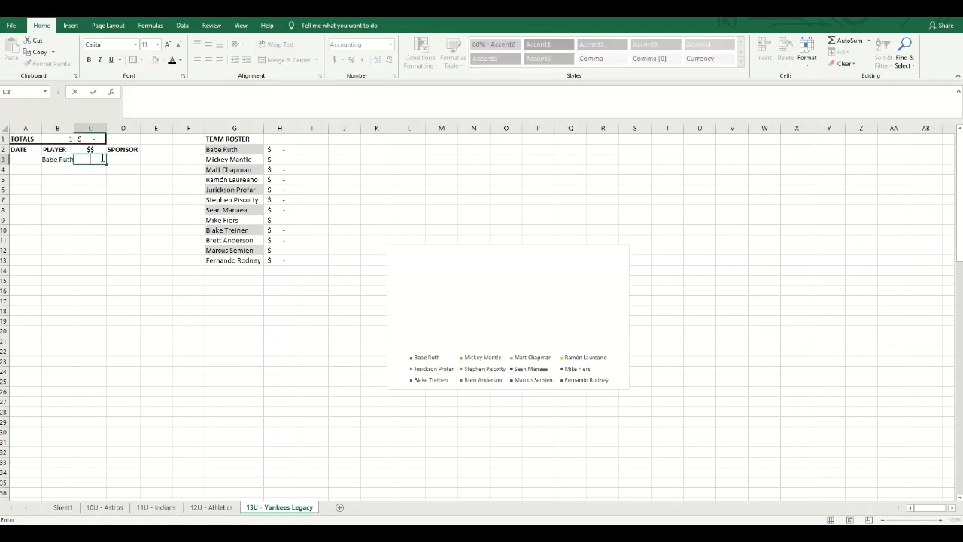
{"action": "type", "text": "00"}
{"action": "key", "text": "Return"}
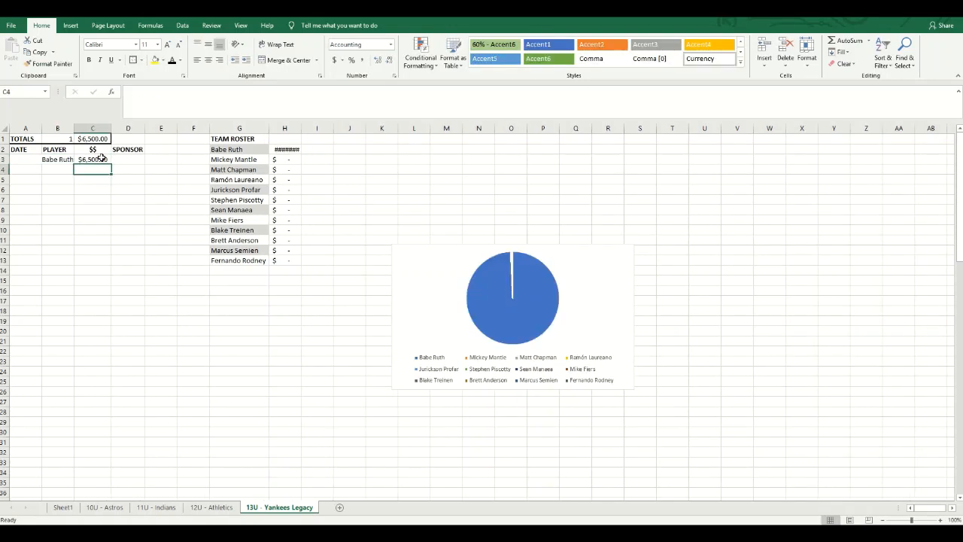
Step: Record a 2000 sponsorship for Mickey Mantle in row 4 of the 13U - Yankees Legacy sheet and return to the Sheet1 summary
{"action": "left_click", "coordinate": [72, 168]}
{"action": "left_click", "coordinate": [79, 168]}
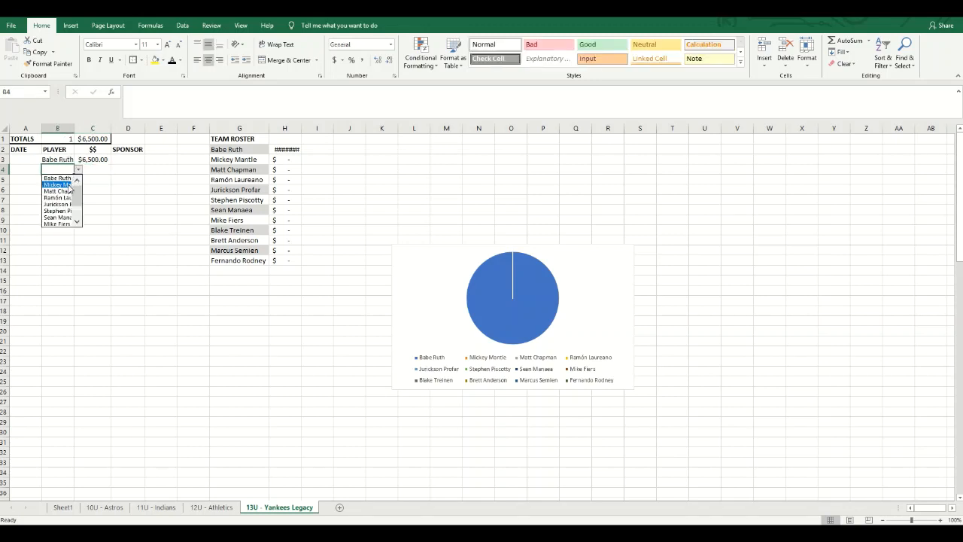
{"action": "left_click", "coordinate": [72, 184]}
{"action": "left_click", "coordinate": [95, 171]}
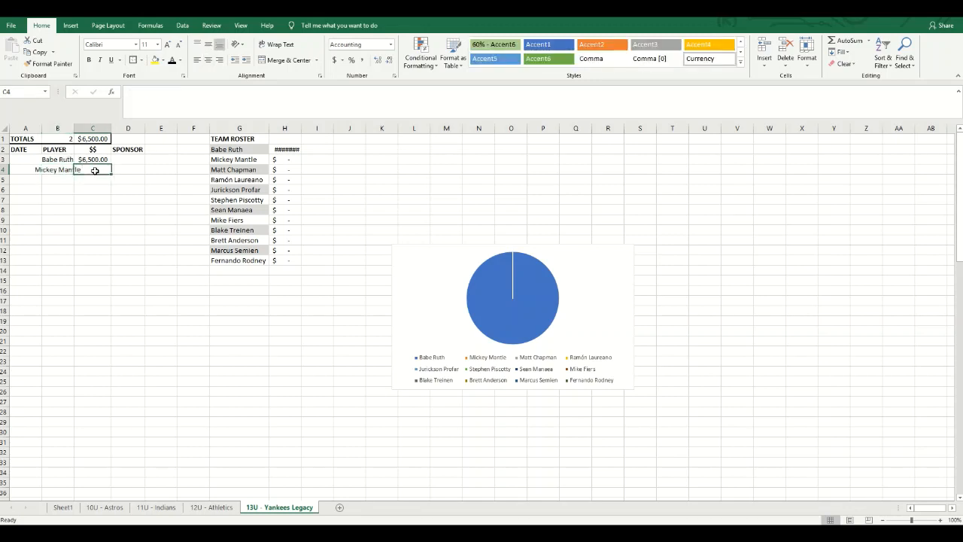
{"action": "type", "text": "2000"}
{"action": "key", "text": "Return"}
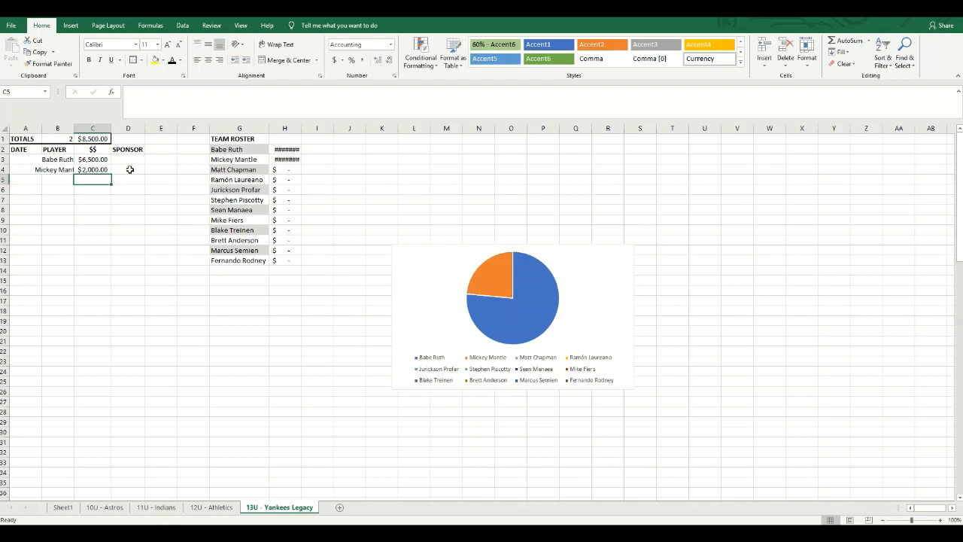
{"action": "left_click", "coordinate": [68, 510]}
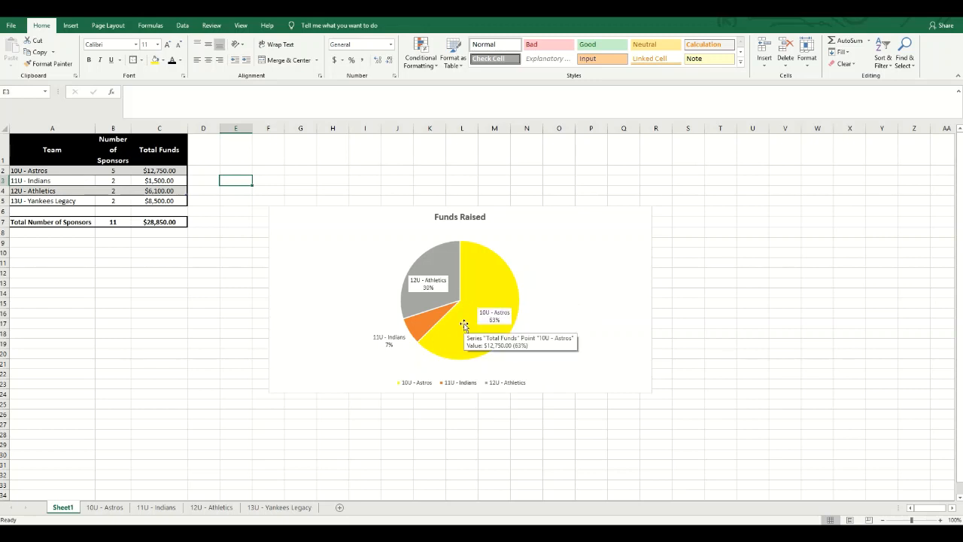
Step: Extend the Funds Raised pie chart's data range to A1:C5 on Sheet1 so it includes the 13U - Yankees Legacy row
{"action": "left_click", "coordinate": [533, 314]}
{"action": "left_click", "coordinate": [507, 286]}
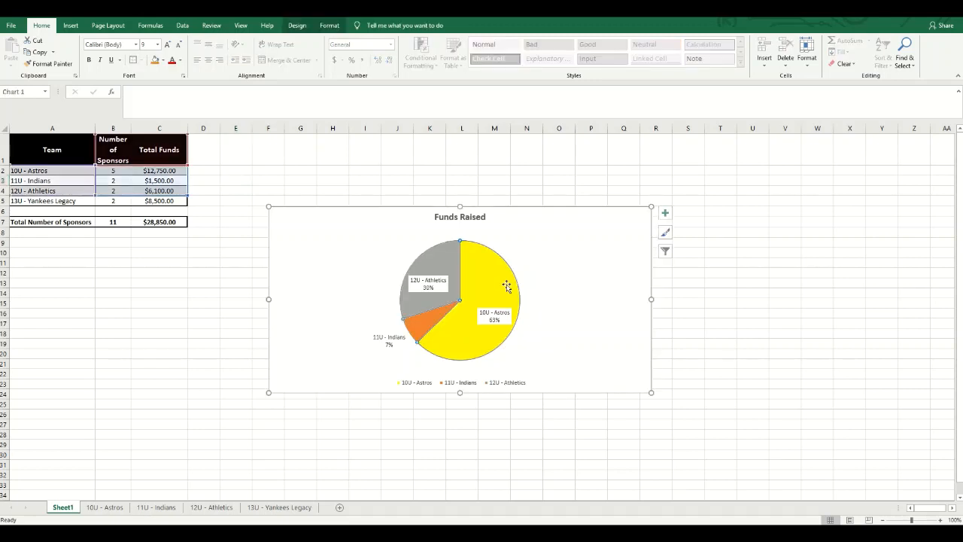
{"action": "right_click", "coordinate": [566, 273]}
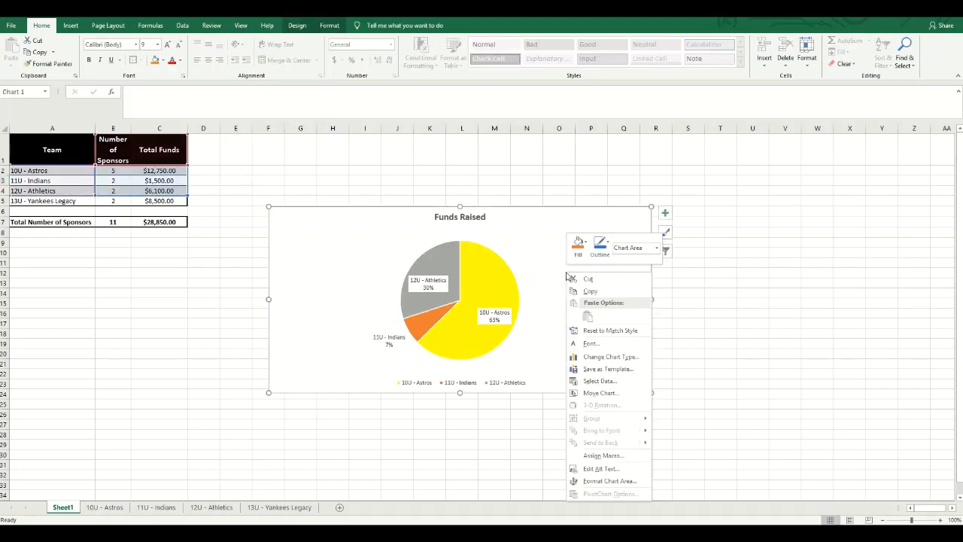
{"action": "left_click", "coordinate": [595, 381]}
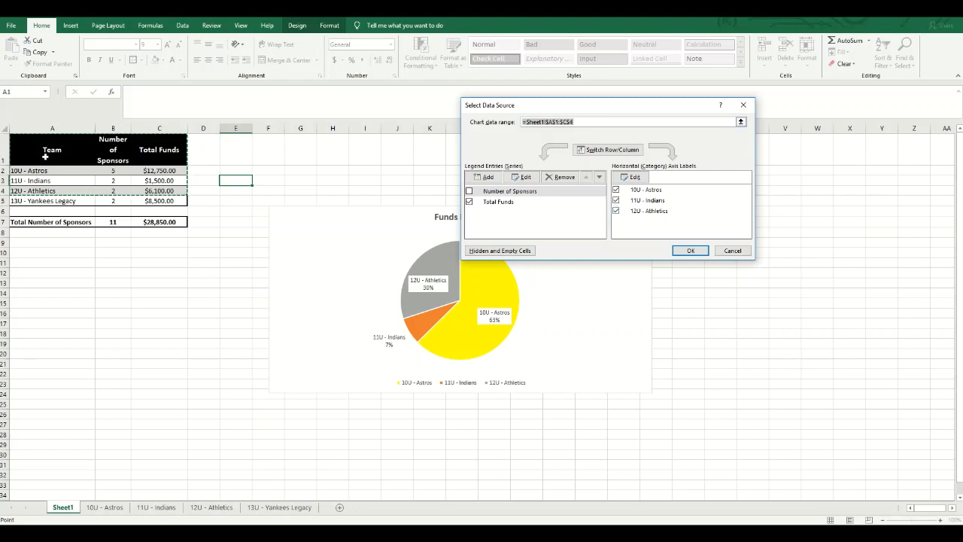
{"action": "left_click_drag", "start_coordinate": [45, 149], "coordinate": [160, 201]}
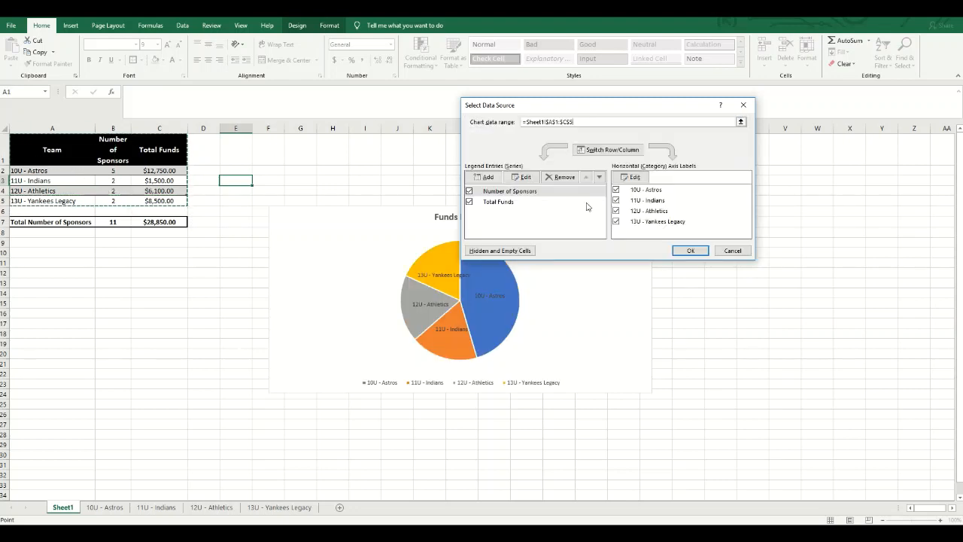
{"action": "left_click", "coordinate": [690, 252]}
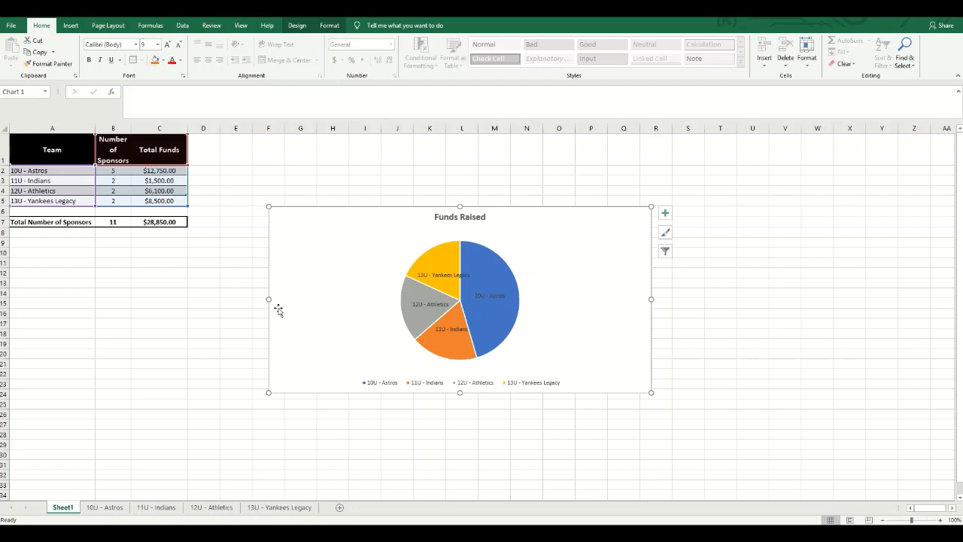
{"action": "mouse_move", "coordinate": [447, 23]}
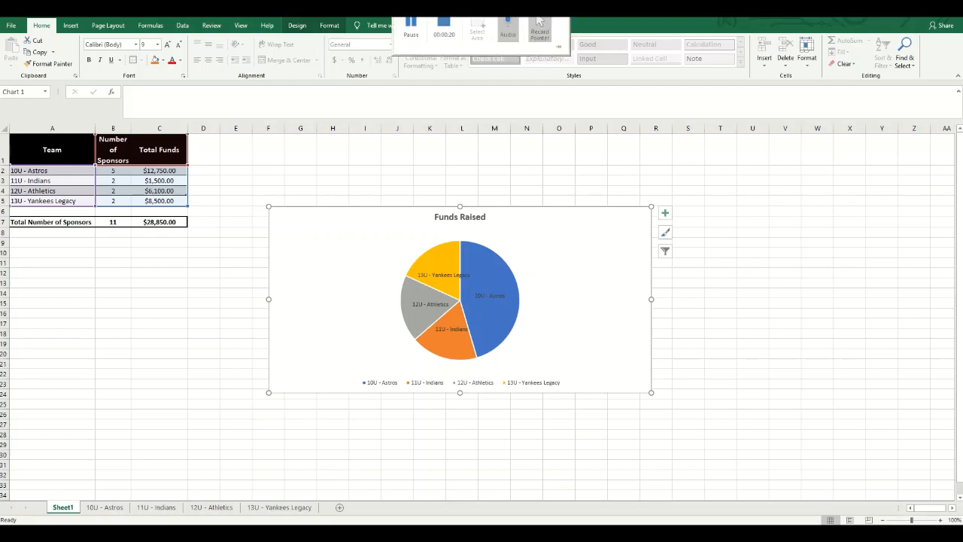